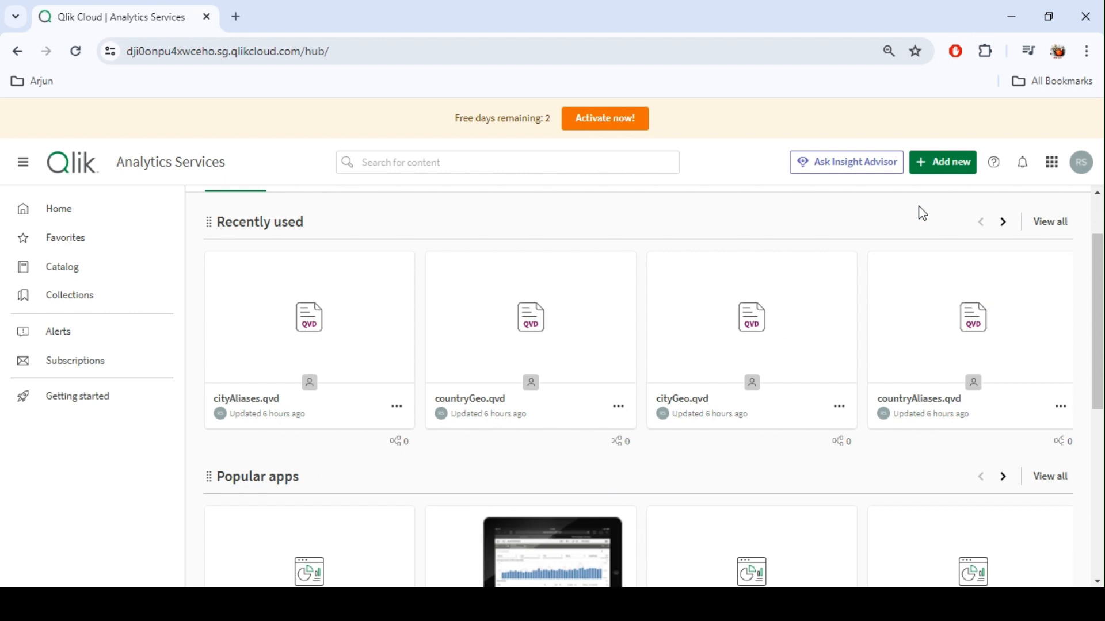
Create a new analytics app named "Data Manager Demo" in the Personal space, set to open once created
{"action": "left_click", "coordinate": [940, 165]}
{"action": "left_click", "coordinate": [876, 210]}
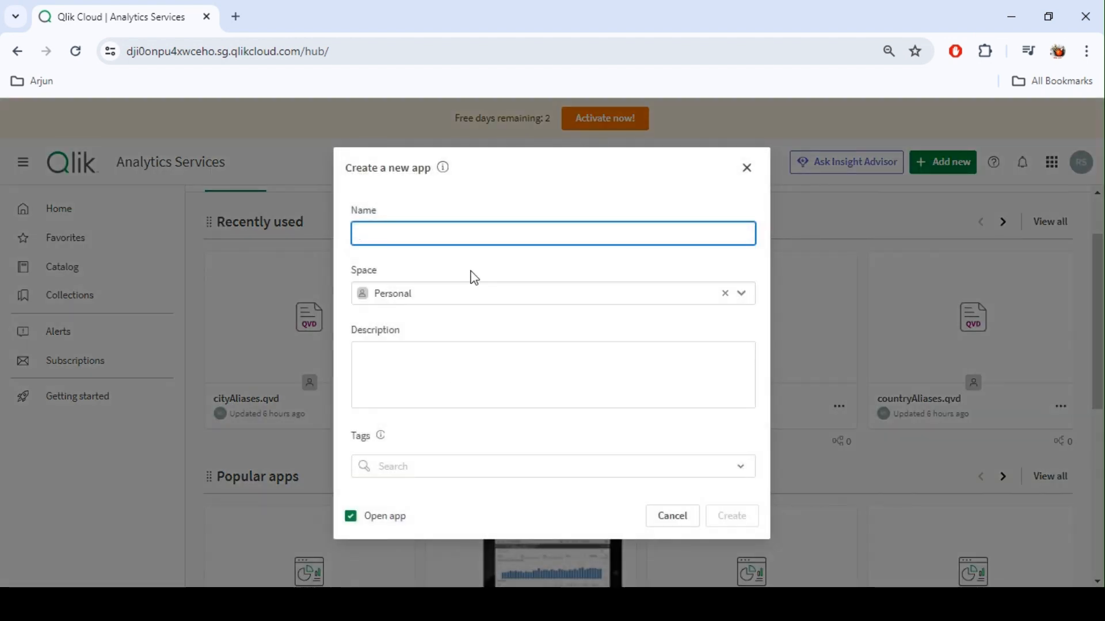
{"action": "type", "text": "Data Manager Demo"}
{"action": "left_click", "coordinate": [501, 299]}
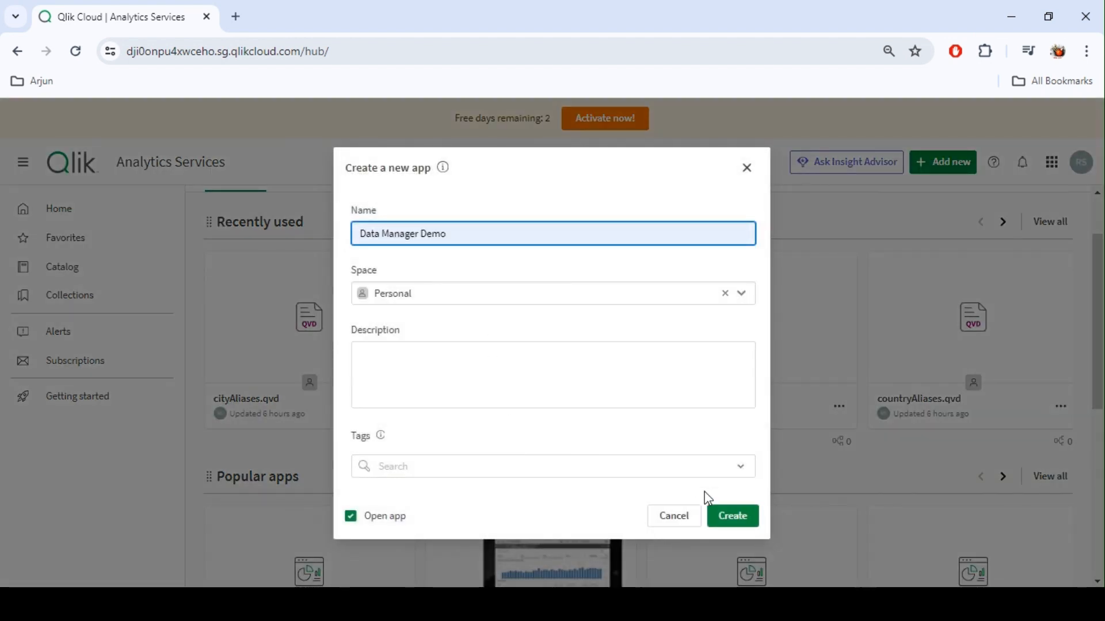
{"action": "left_click", "coordinate": [734, 528]}
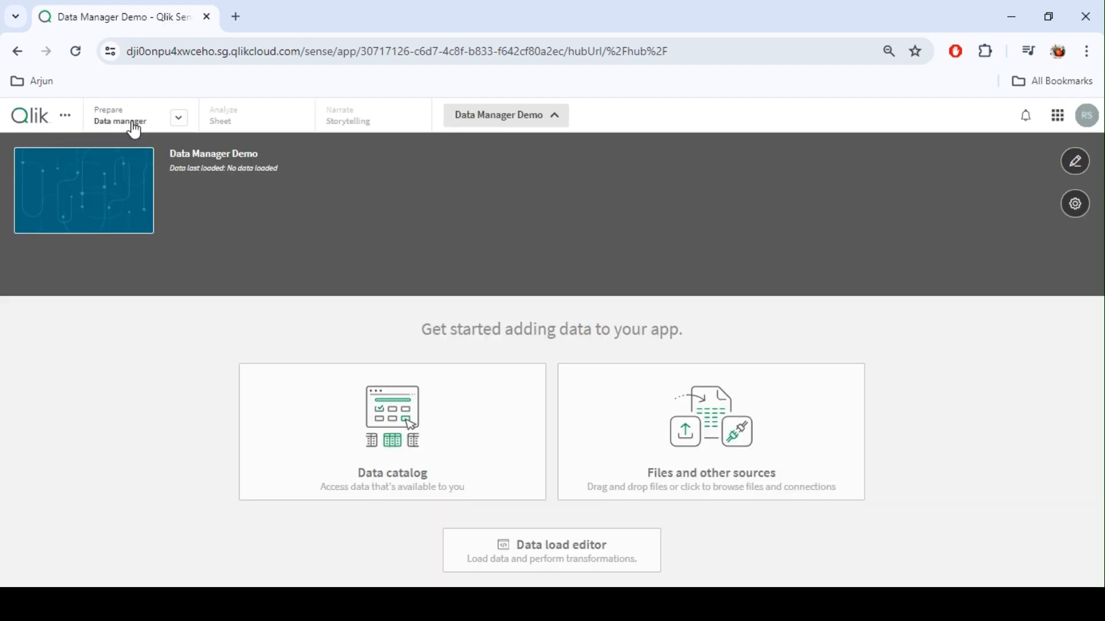
Load all fields of every table in the InternationalApparelData.xlsx dataset from the data catalog into the app
{"action": "left_click", "coordinate": [179, 118]}
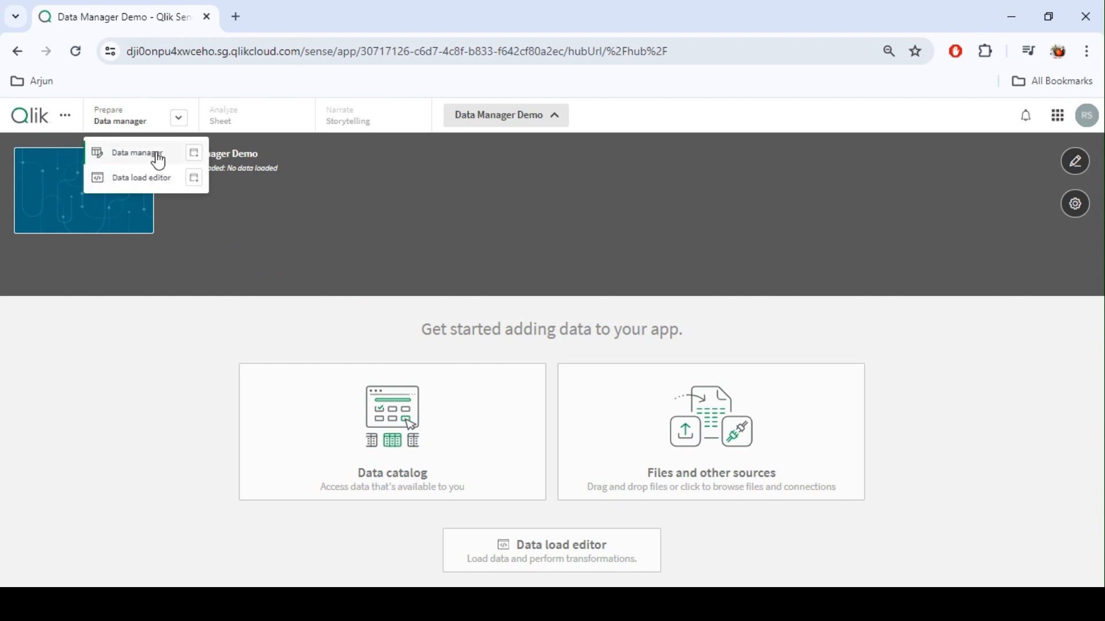
{"action": "left_click", "coordinate": [256, 336]}
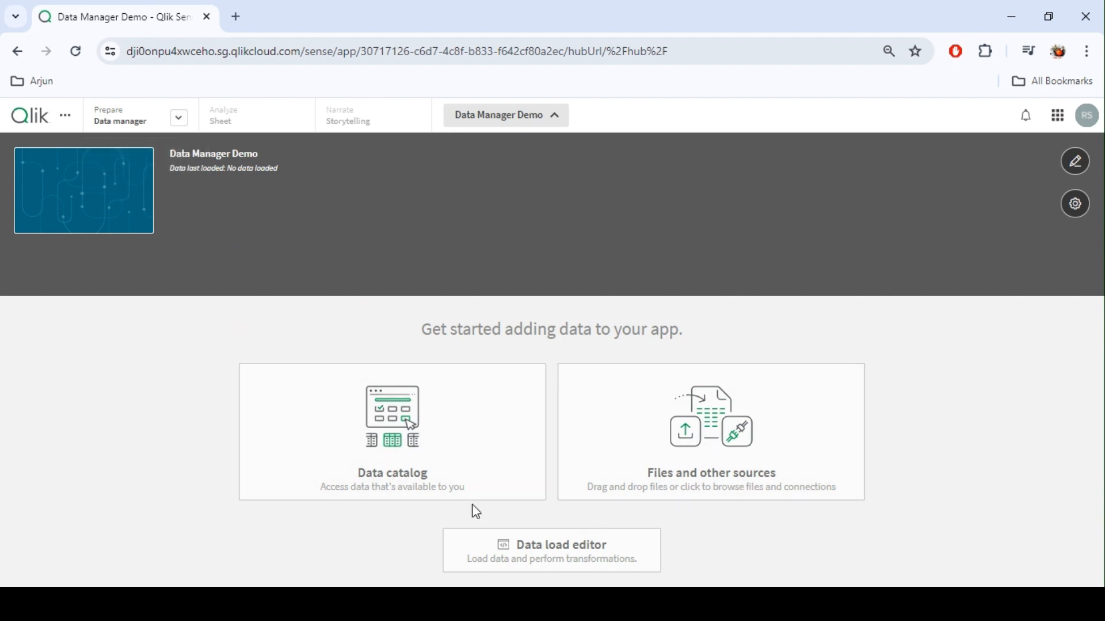
{"action": "left_click", "coordinate": [451, 452]}
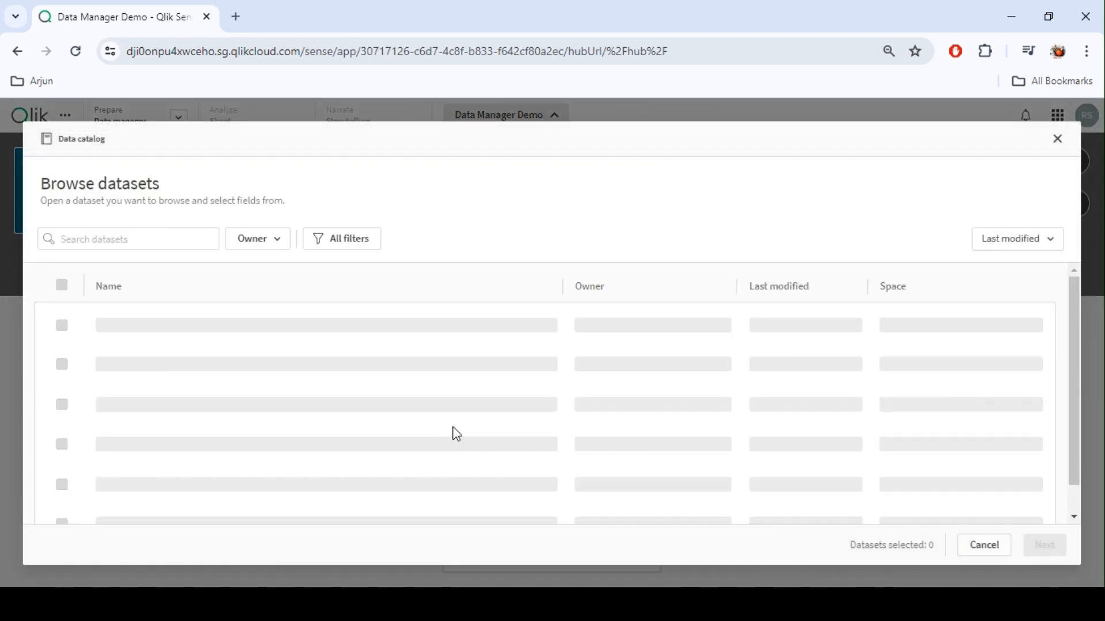
{"action": "scroll", "coordinate": [370, 399], "scroll_direction": "down", "scroll_amount": 10}
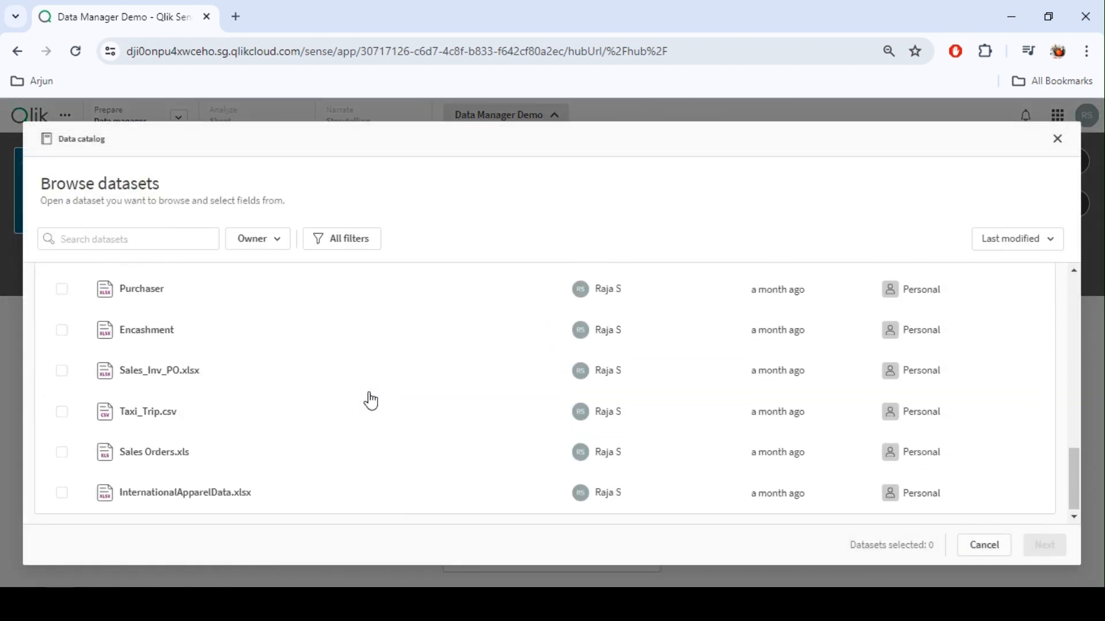
{"action": "left_click", "coordinate": [223, 498]}
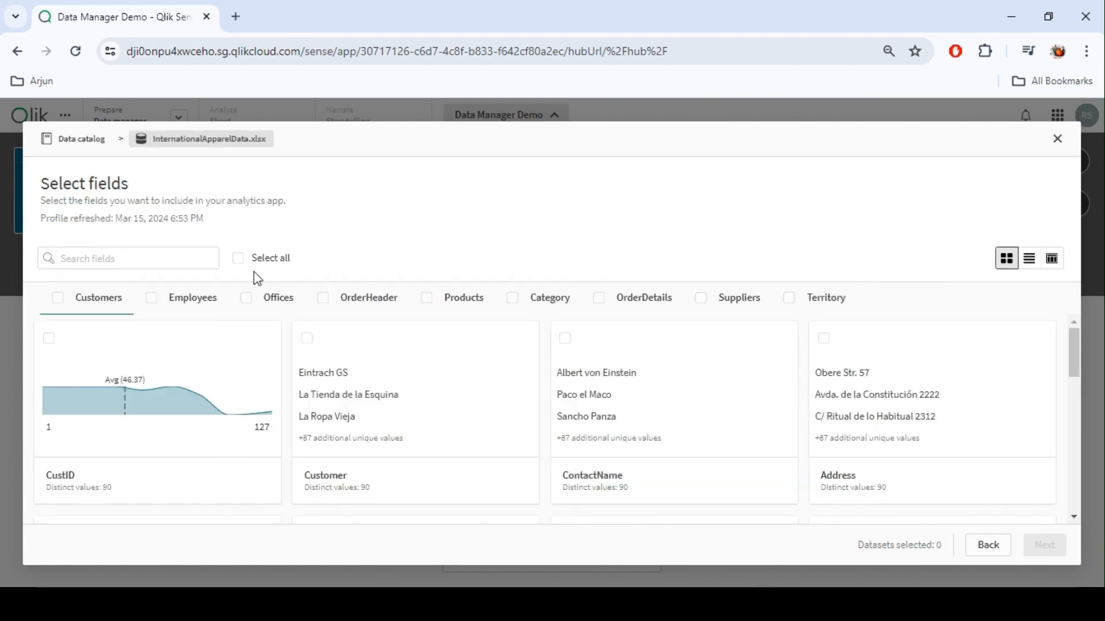
{"action": "left_click", "coordinate": [238, 259]}
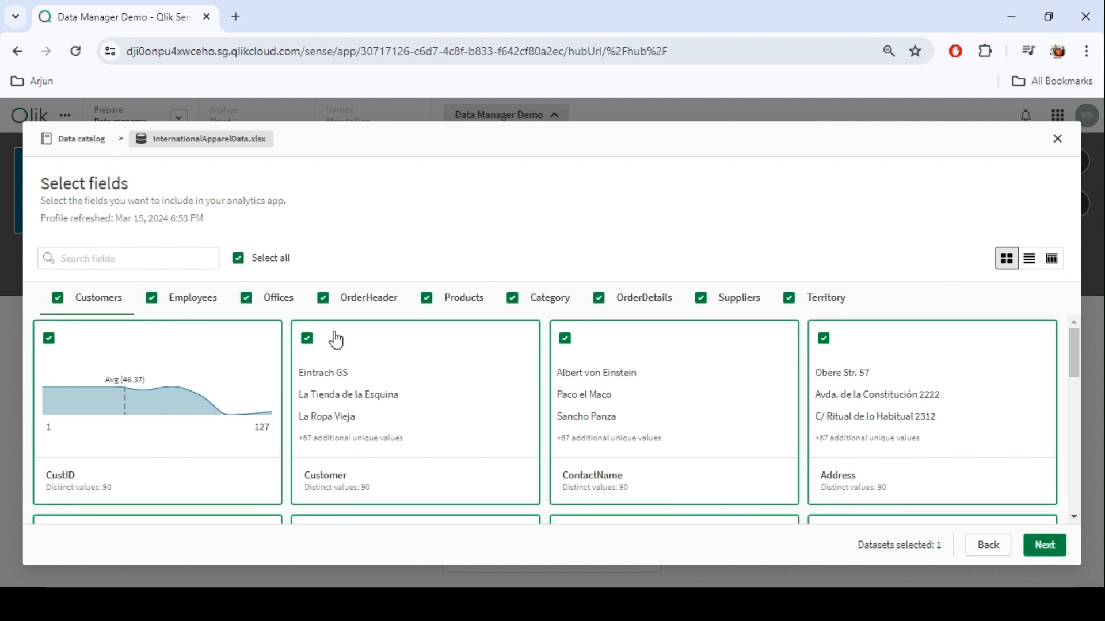
{"action": "left_click", "coordinate": [1045, 546]}
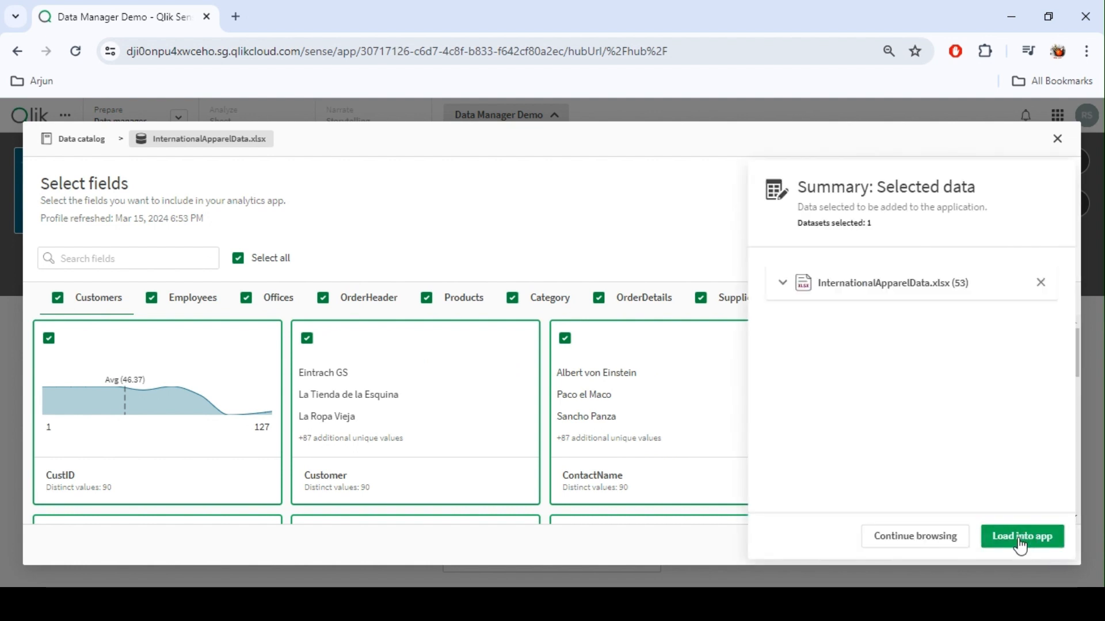
{"action": "left_click", "coordinate": [1022, 538]}
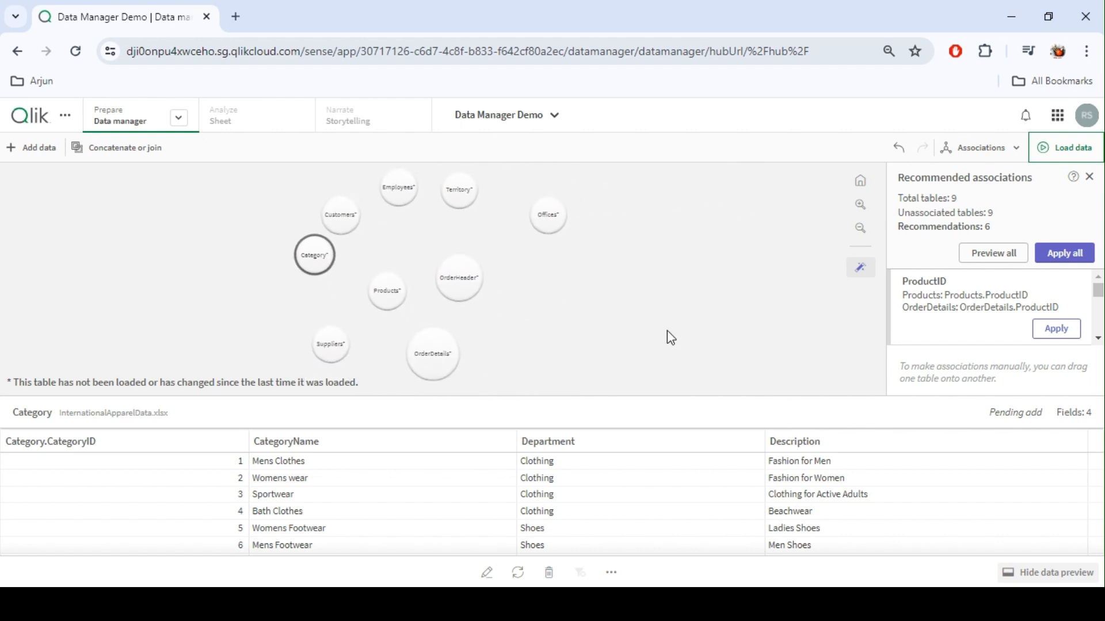
Show the data model as a list of tables and hide the data preview
{"action": "left_click", "coordinate": [980, 149]}
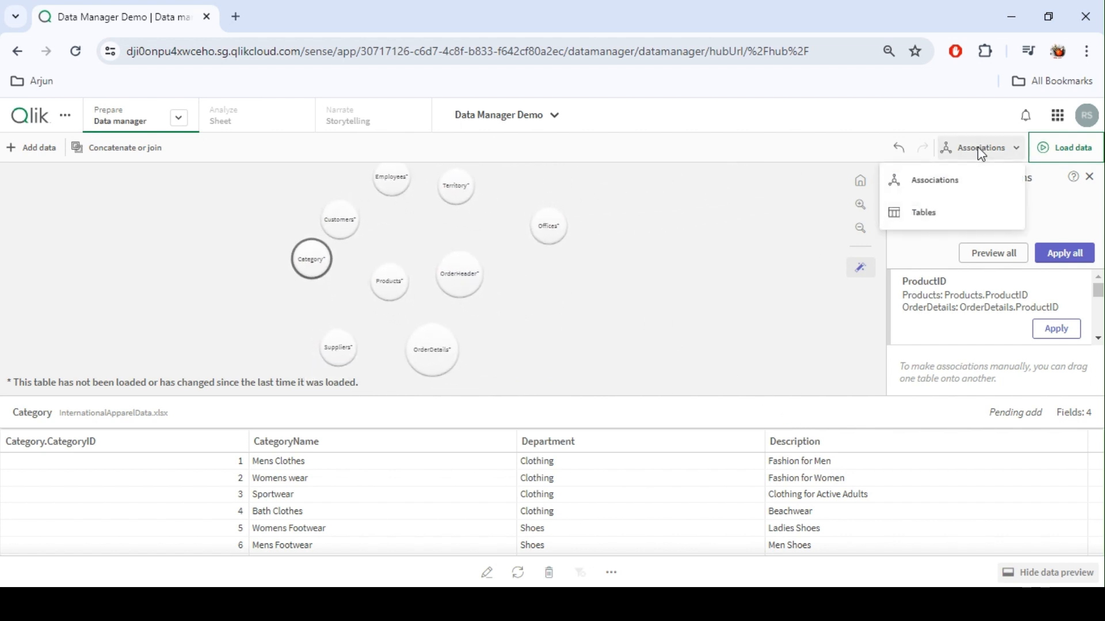
{"action": "left_click", "coordinate": [925, 213]}
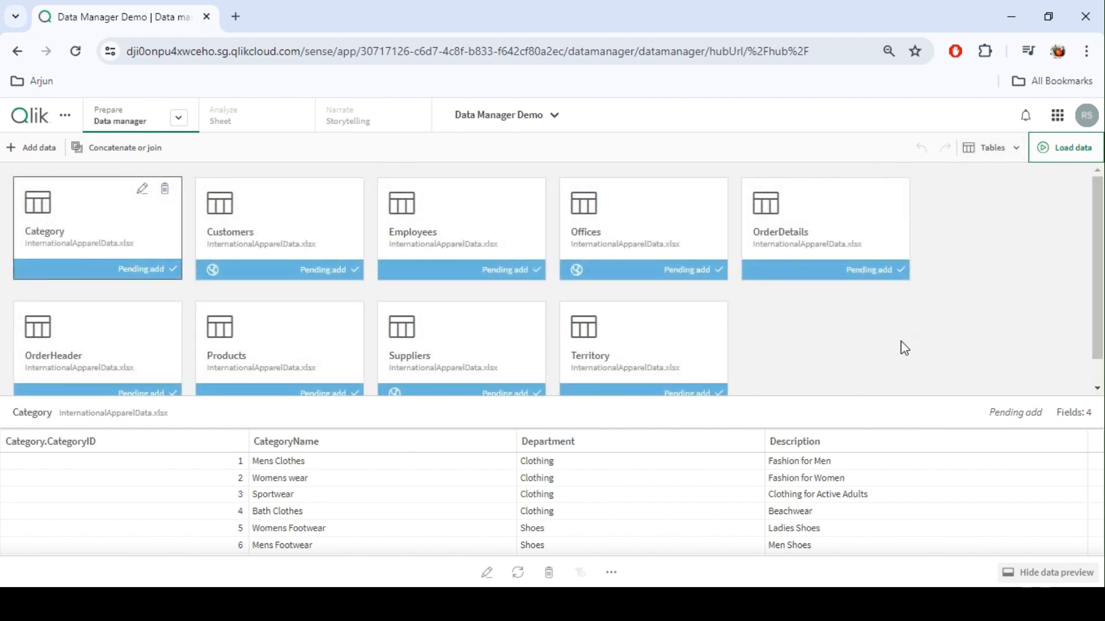
{"action": "left_click", "coordinate": [1048, 572]}
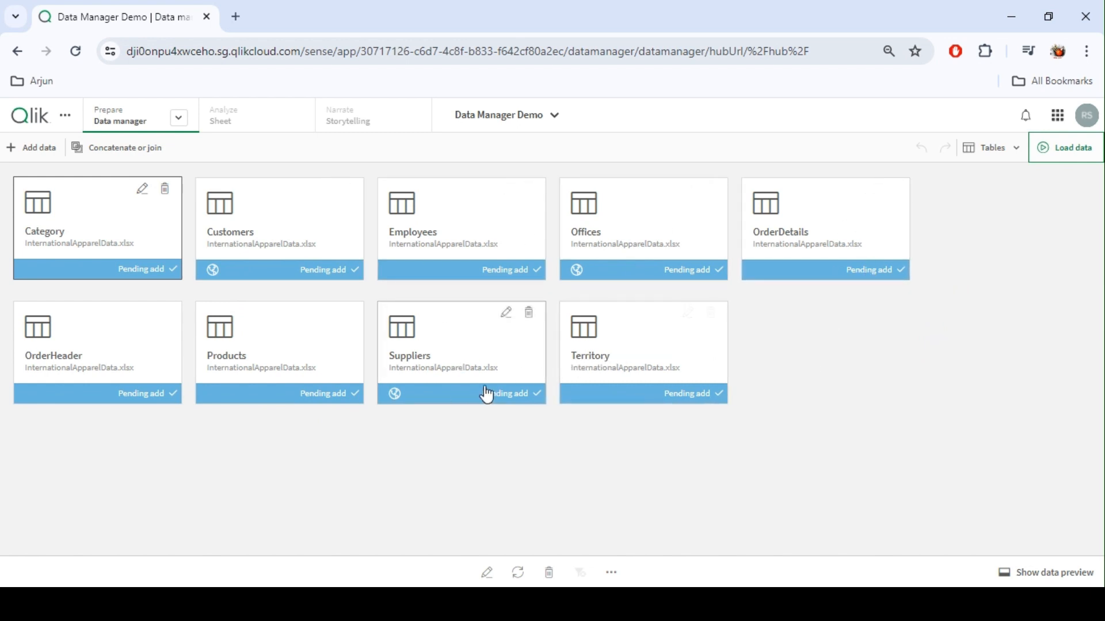
Return to the Associations view and look through the list of recommended associations
{"action": "left_click", "coordinate": [1001, 155]}
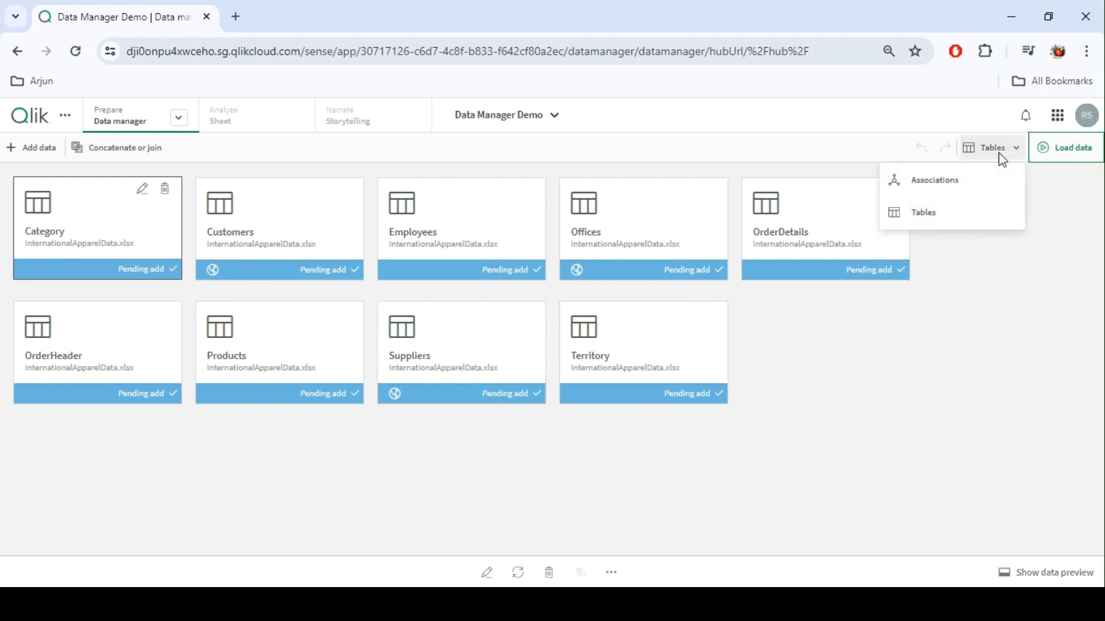
{"action": "left_click", "coordinate": [951, 181]}
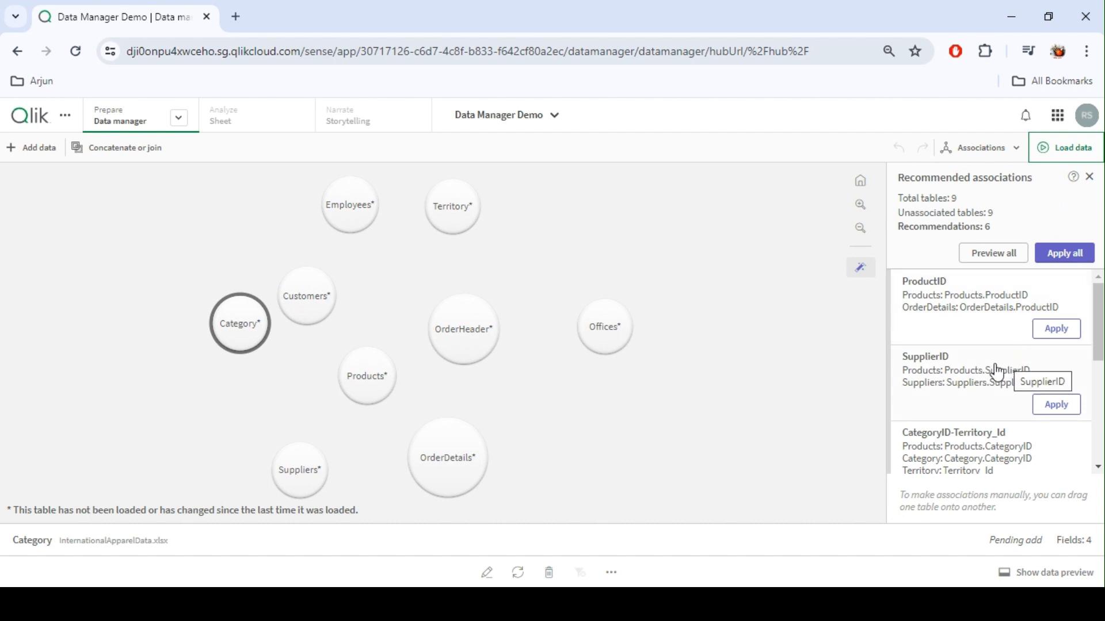
{"action": "scroll", "coordinate": [960, 389], "scroll_direction": "down", "scroll_amount": 3}
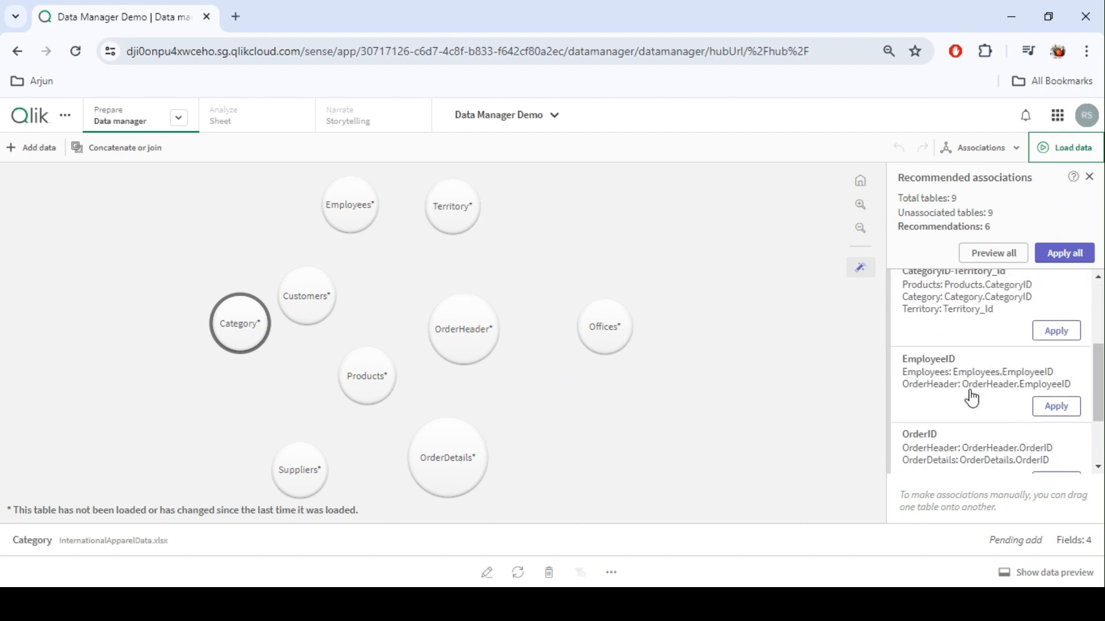
{"action": "scroll", "coordinate": [967, 404], "scroll_direction": "up", "scroll_amount": 3}
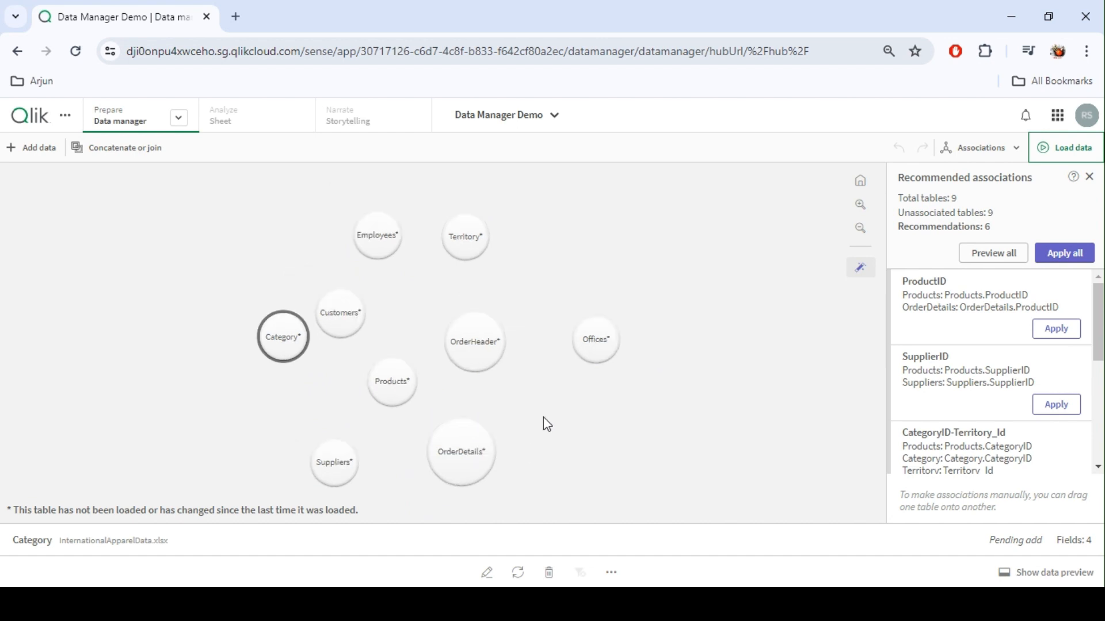
Preview the Products and OrderDetails tables' data and apply the recommended ProductID association between them
{"action": "left_click", "coordinate": [395, 386]}
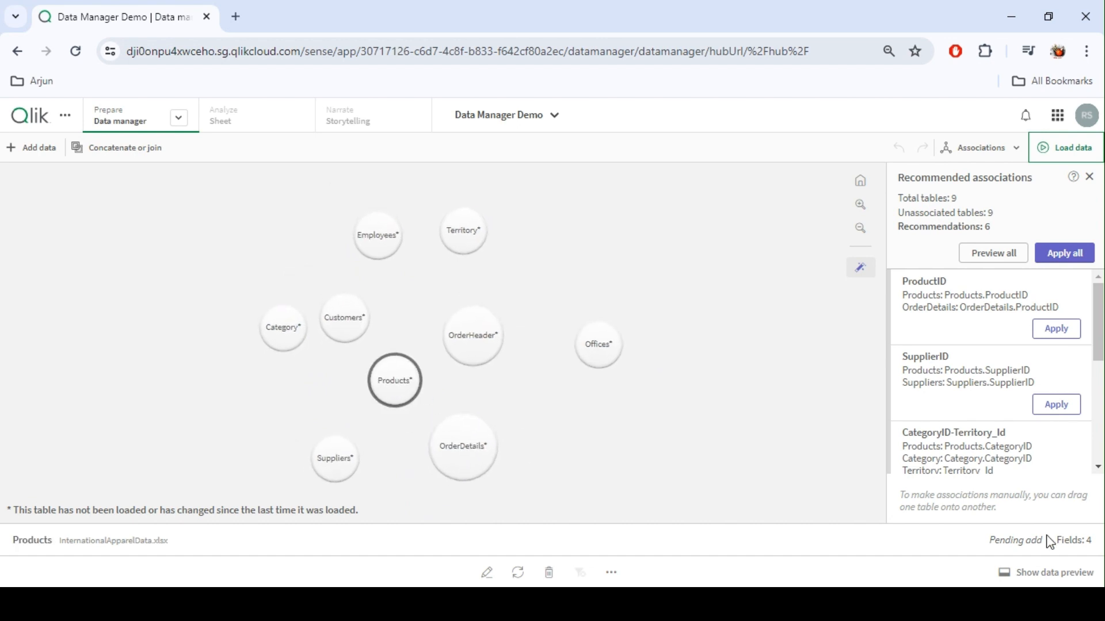
{"action": "left_click", "coordinate": [1044, 574]}
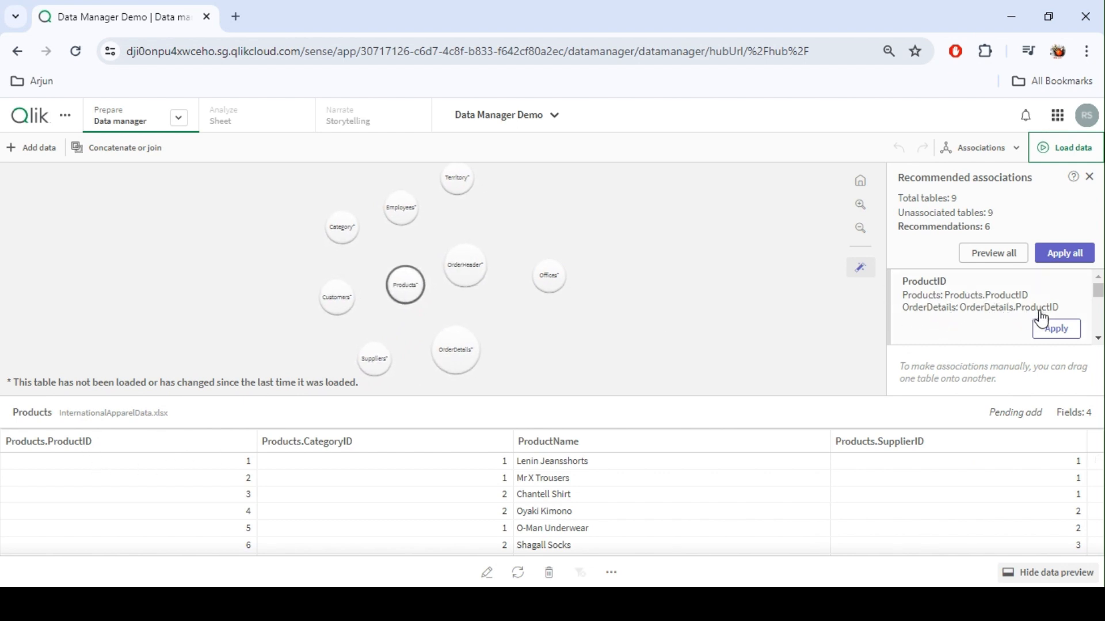
{"action": "left_click", "coordinate": [459, 337]}
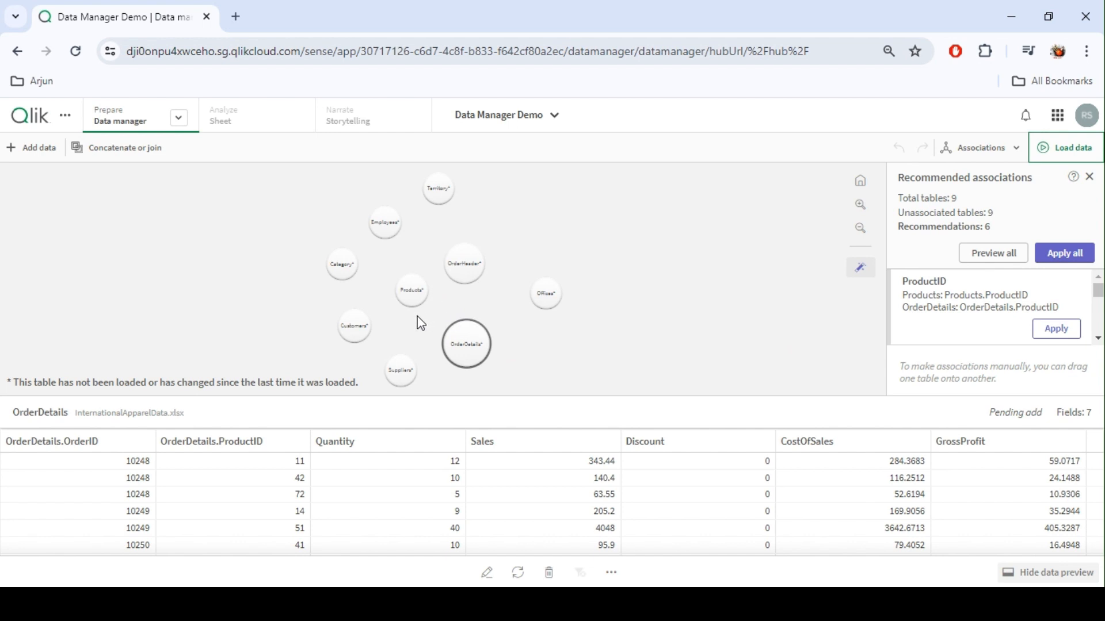
{"action": "scroll", "coordinate": [419, 317], "scroll_direction": "up", "scroll_amount": 1}
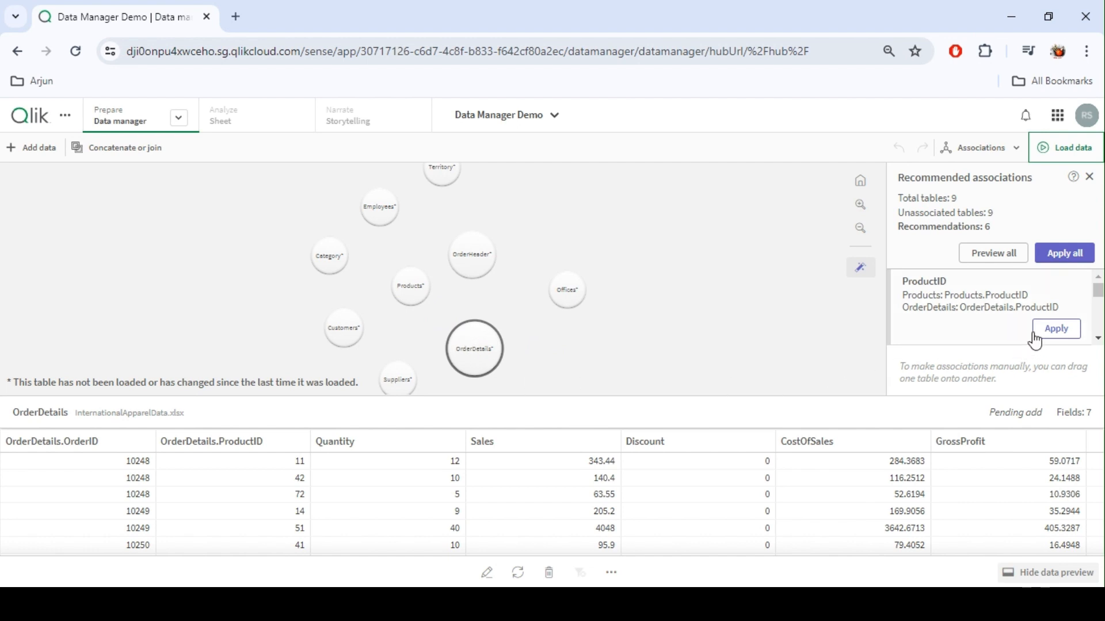
{"action": "left_click", "coordinate": [1057, 333]}
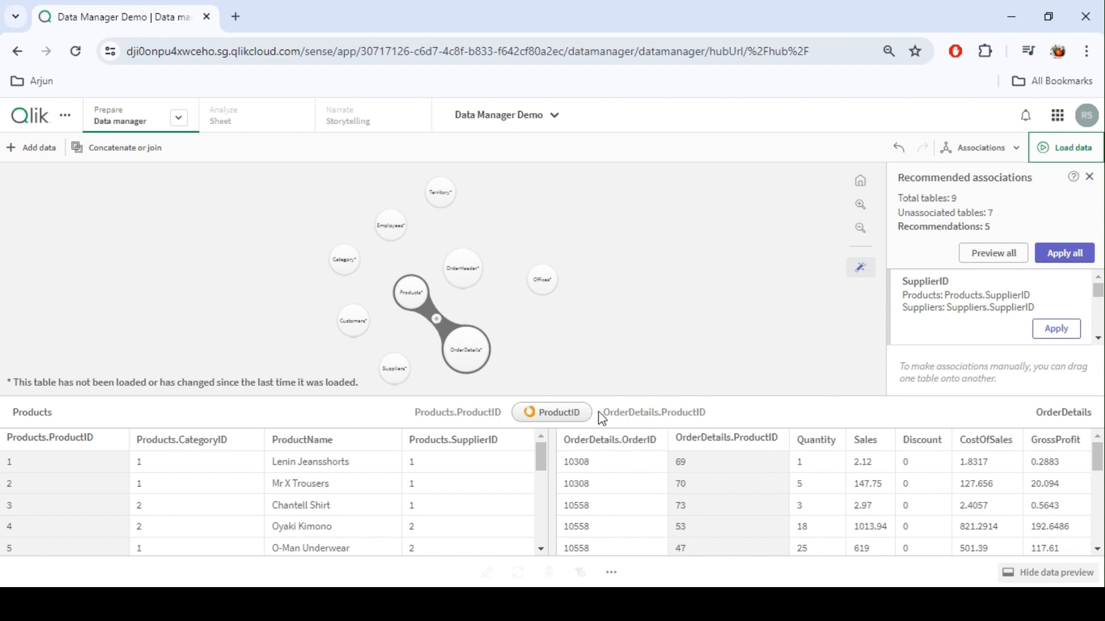
Examine the ProductID association's field pairing and preview the Products and OrderDetails tables it links
{"action": "left_click", "coordinate": [572, 413]}
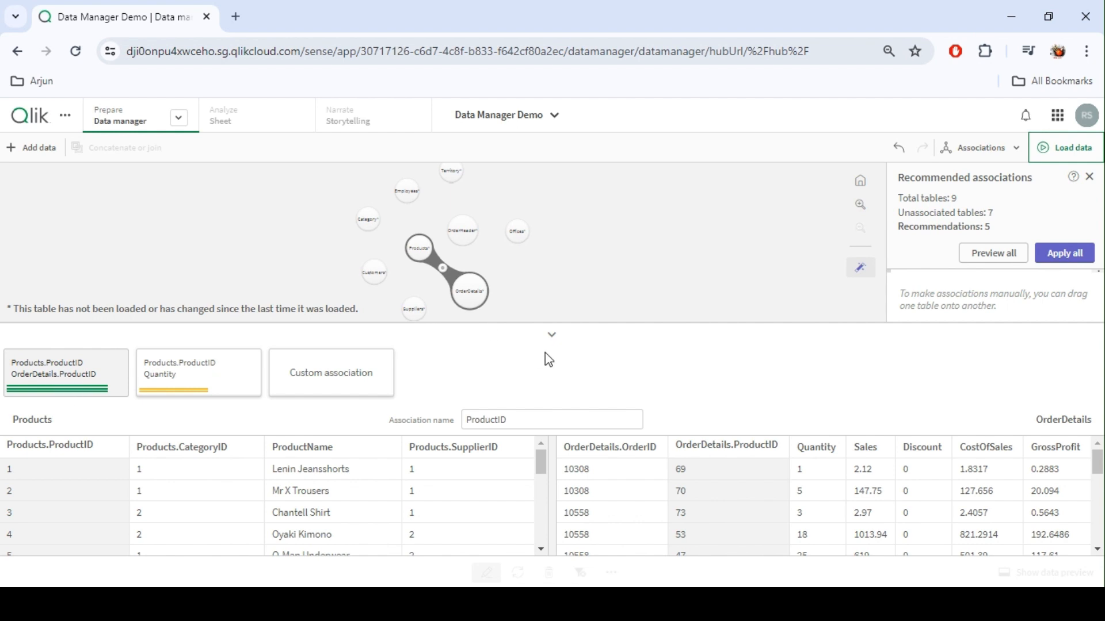
{"action": "left_click", "coordinate": [552, 336]}
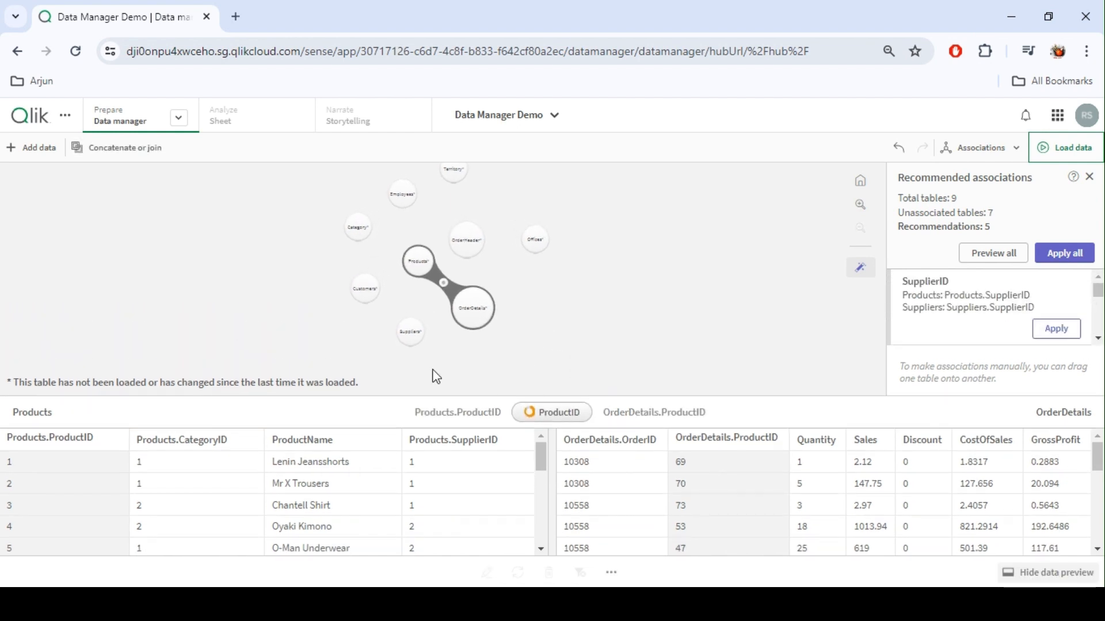
{"action": "left_click", "coordinate": [412, 305]}
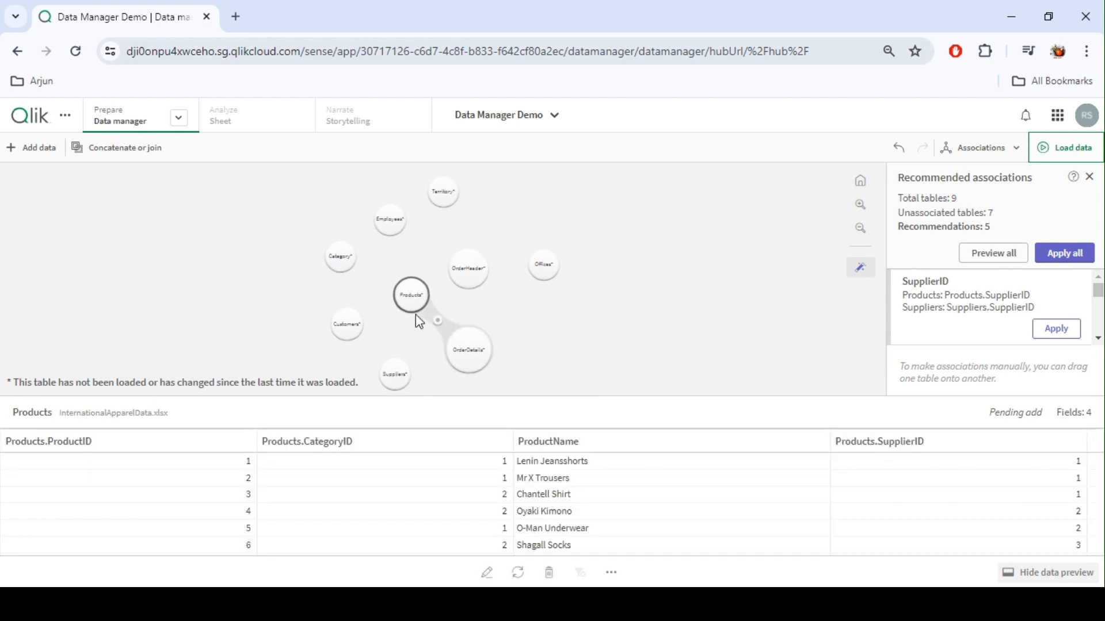
{"action": "left_click", "coordinate": [465, 348]}
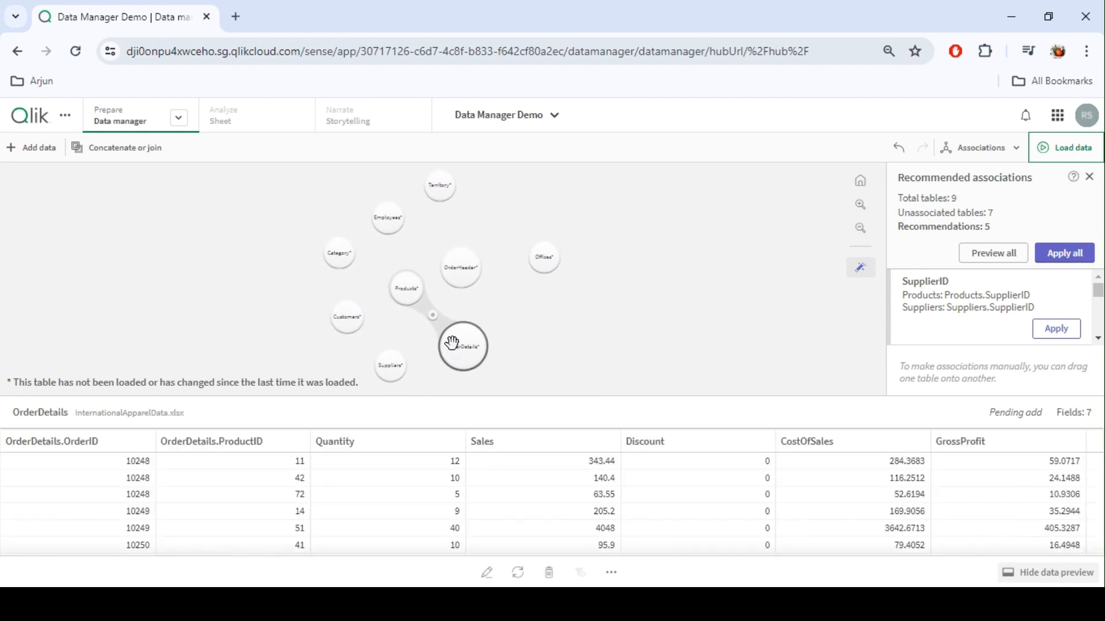
{"action": "left_click", "coordinate": [436, 320]}
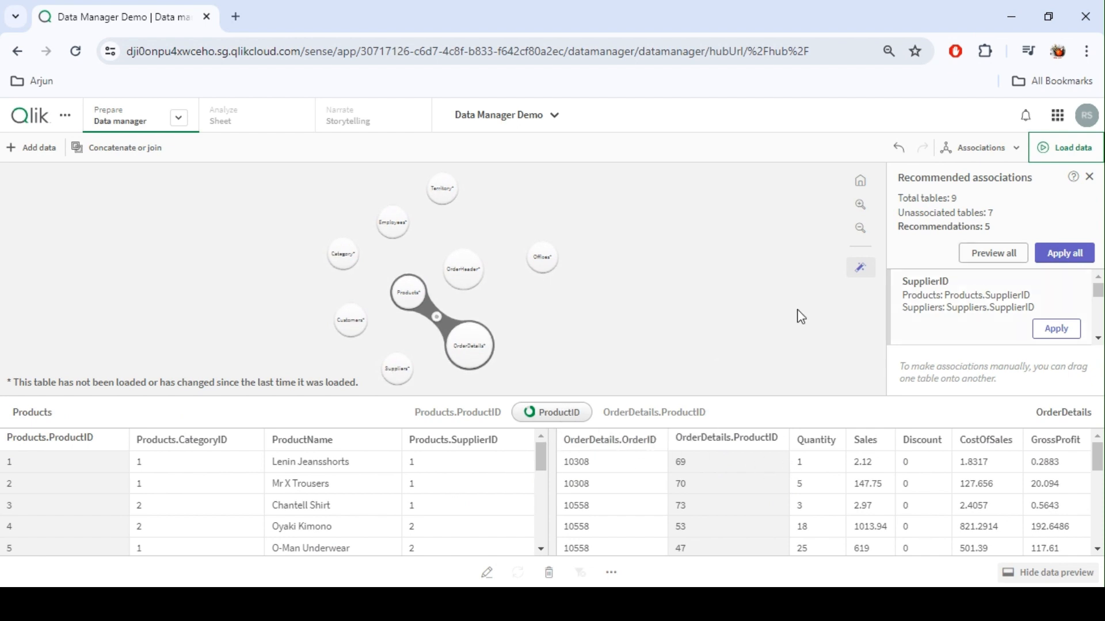
Apply the recommended SupplierID association between the Products and Suppliers tables
{"action": "scroll", "coordinate": [1000, 287], "scroll_direction": "down", "scroll_amount": 2}
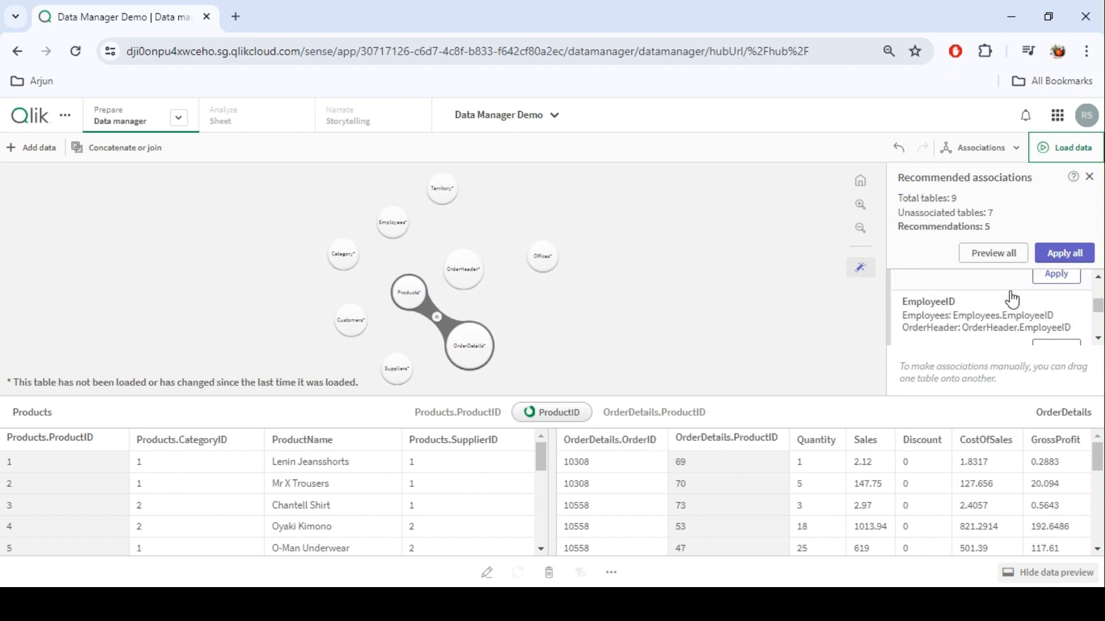
{"action": "left_click", "coordinate": [1089, 177]}
{"action": "left_click", "coordinate": [993, 152]}
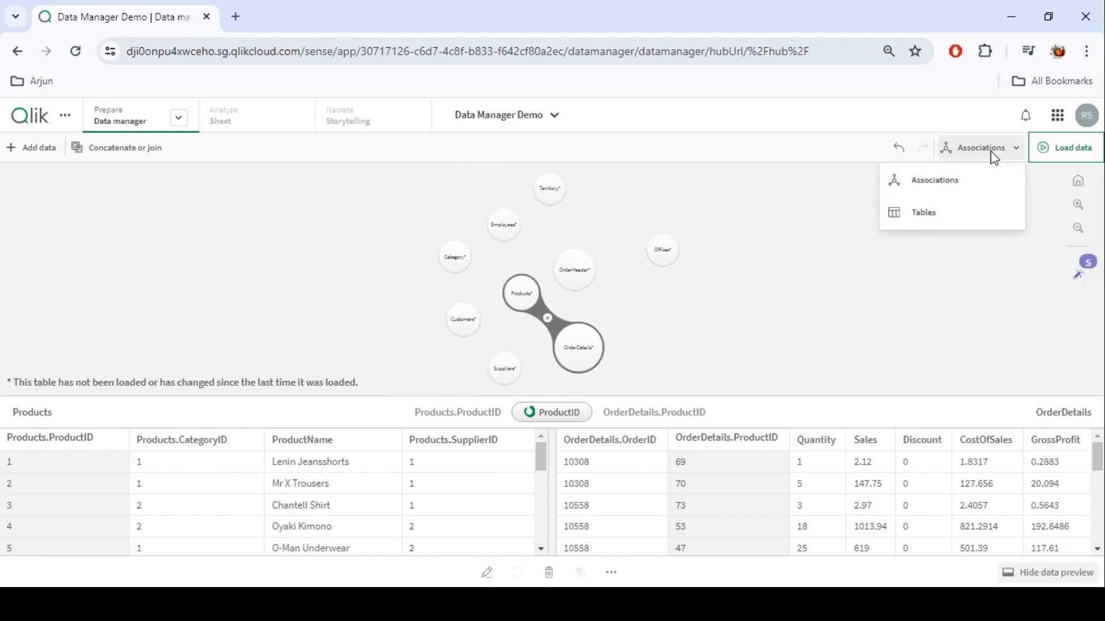
{"action": "left_click", "coordinate": [993, 152]}
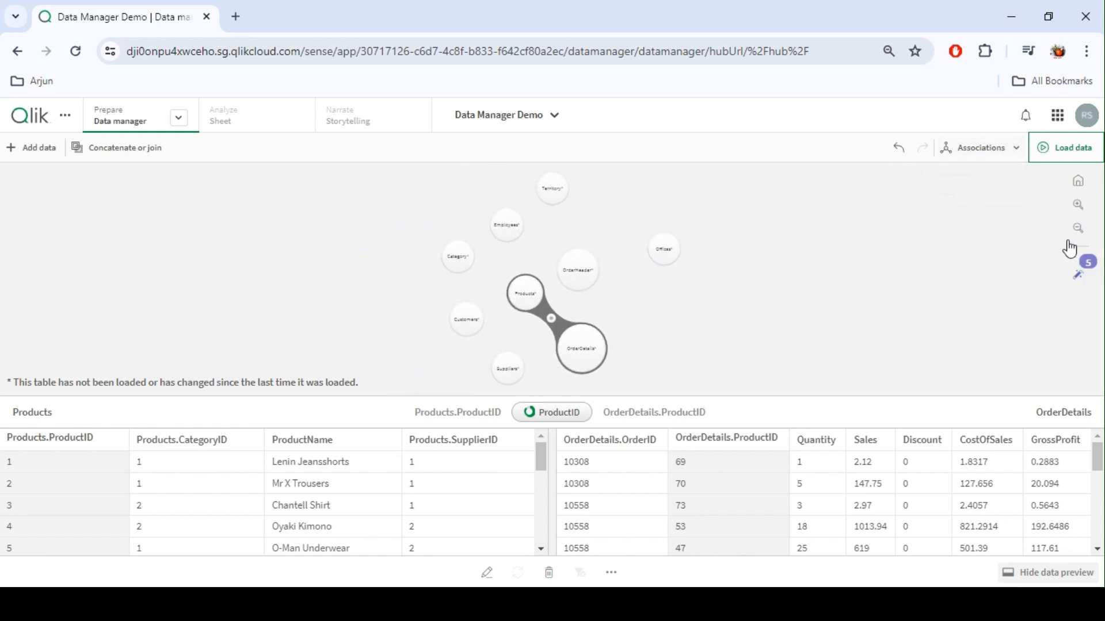
{"action": "left_click", "coordinate": [1080, 279]}
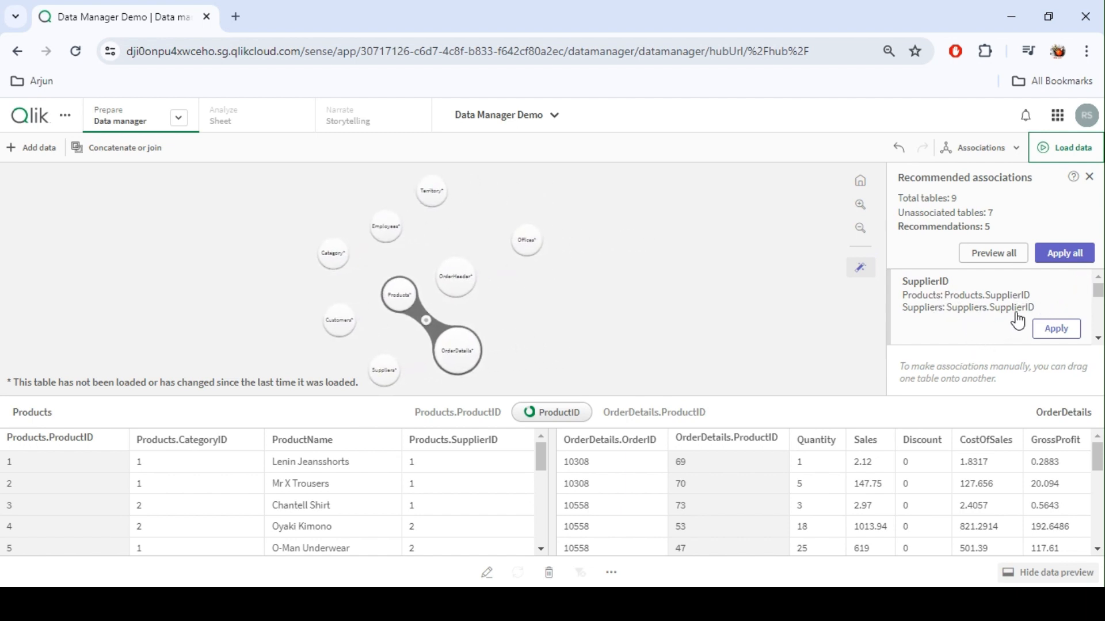
{"action": "left_click", "coordinate": [1058, 331]}
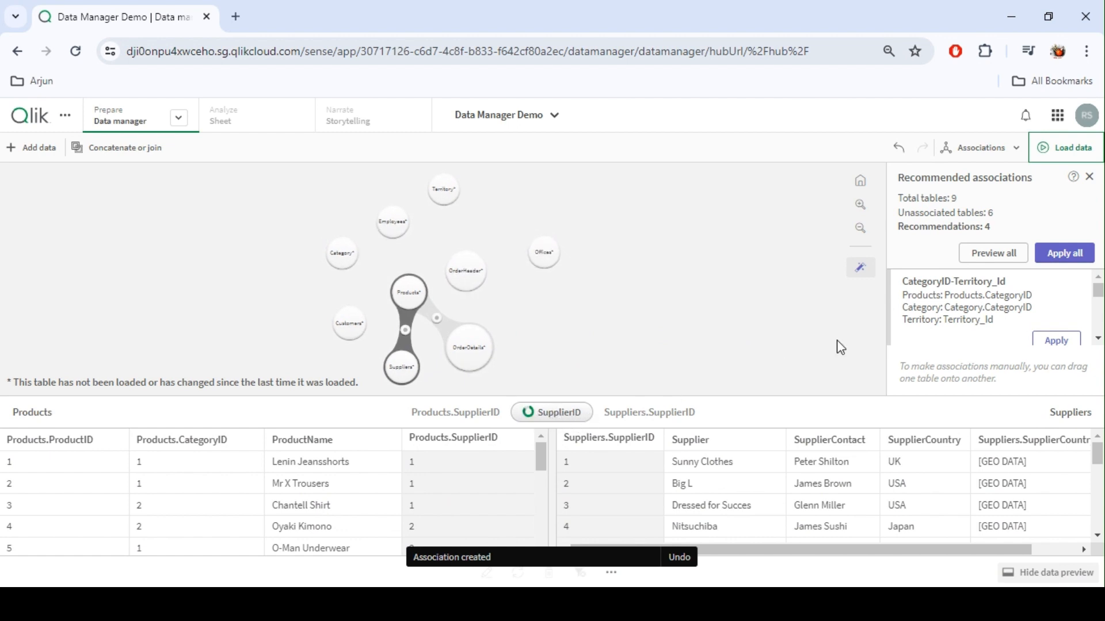
Preview the Territory table's data and delete the table from the data model
{"action": "scroll", "coordinate": [984, 315], "scroll_direction": "down", "scroll_amount": 2}
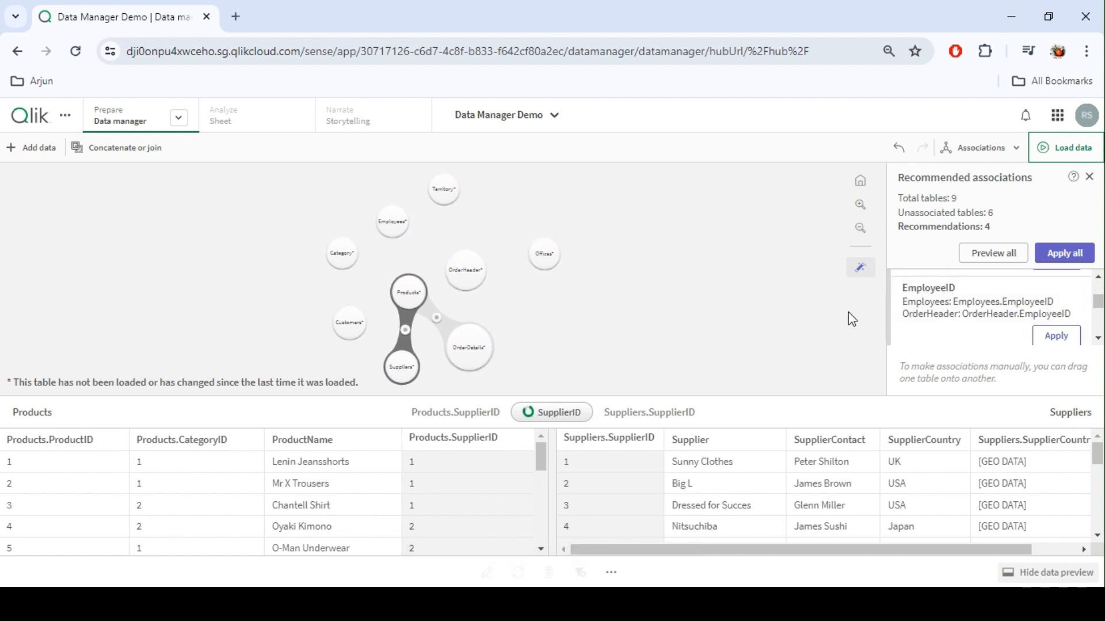
{"action": "left_click", "coordinate": [446, 196]}
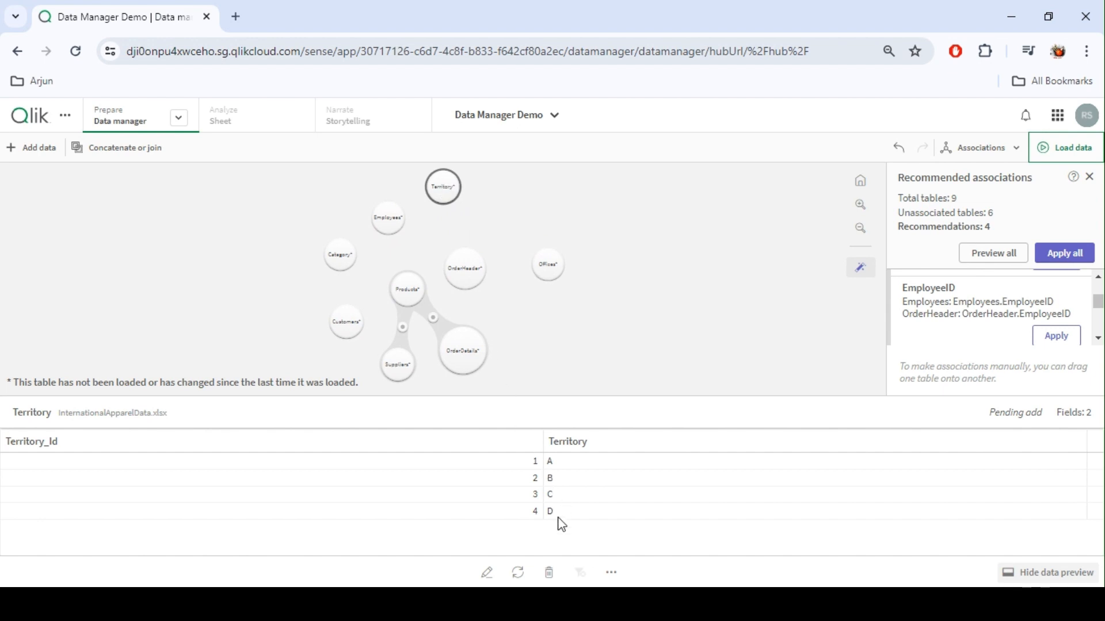
{"action": "left_click", "coordinate": [550, 573]}
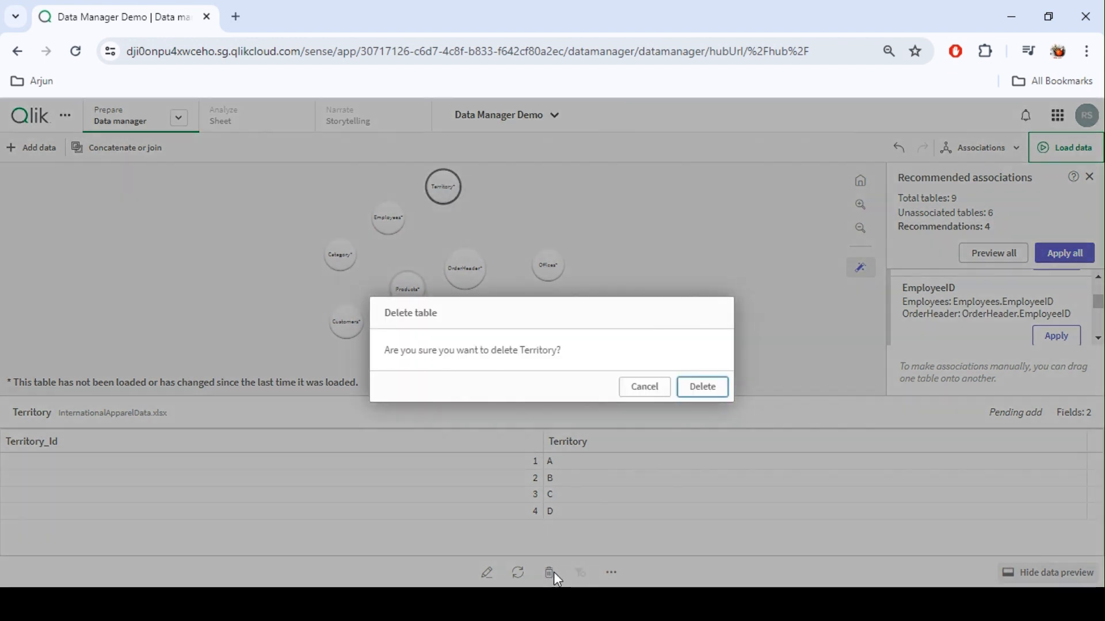
{"action": "left_click", "coordinate": [703, 387]}
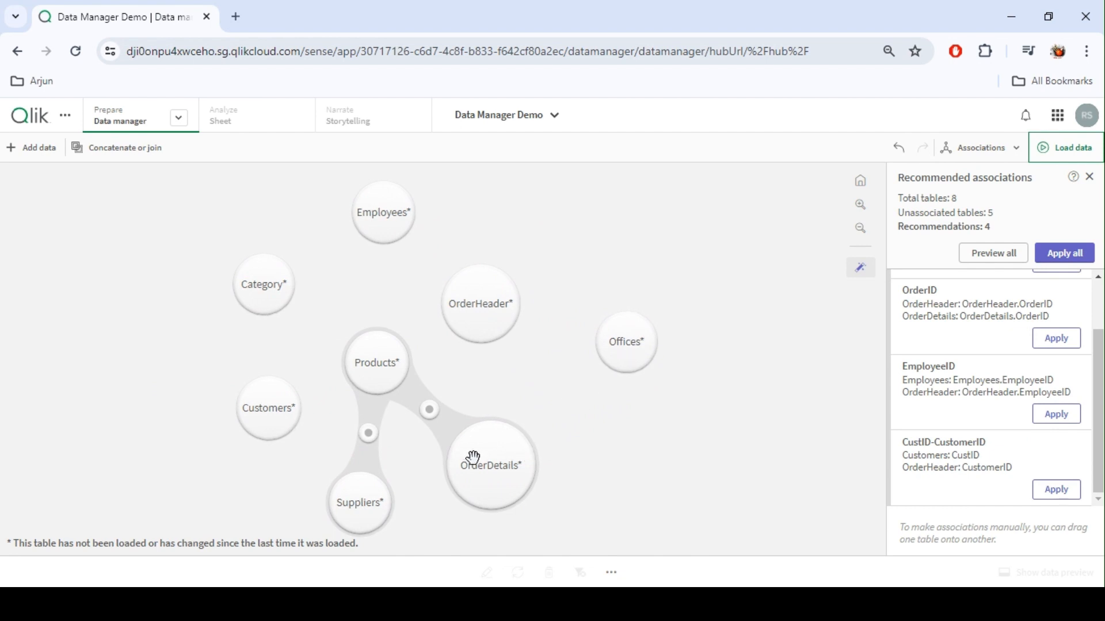
Apply the recommended EmployeeID, OrderID and CategoryID associations
{"action": "left_click", "coordinate": [1057, 415]}
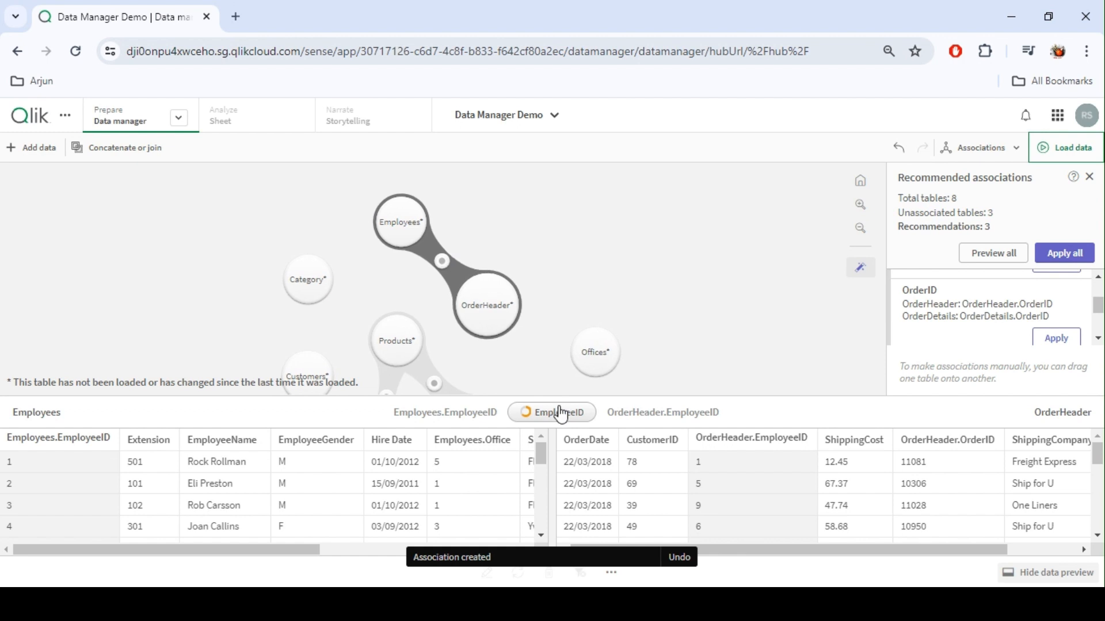
{"action": "left_click", "coordinate": [653, 333]}
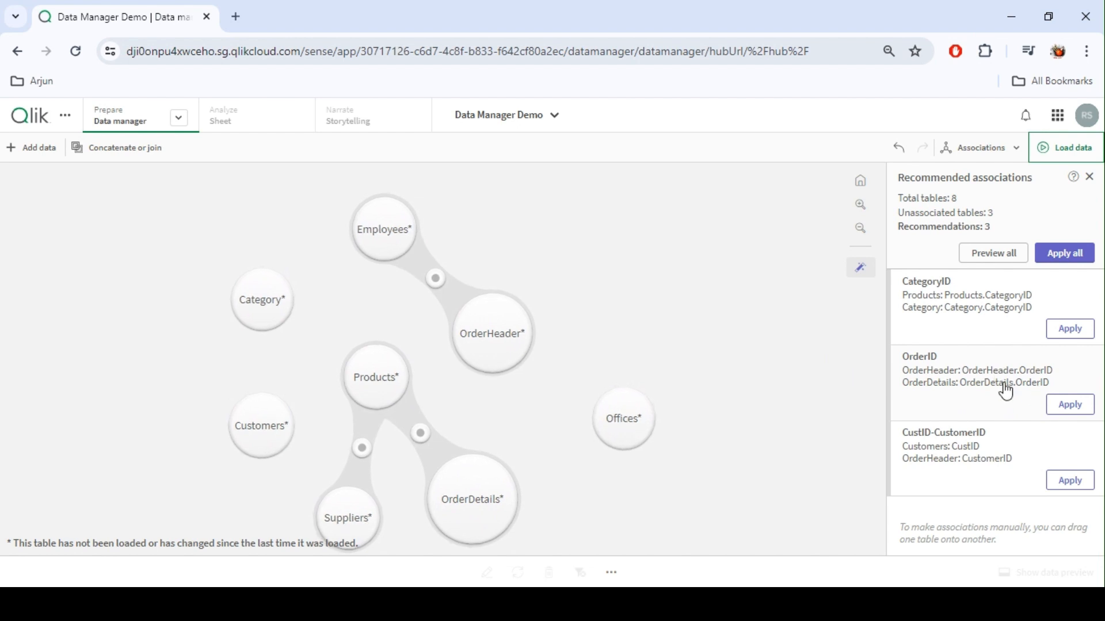
{"action": "left_click", "coordinate": [1067, 406]}
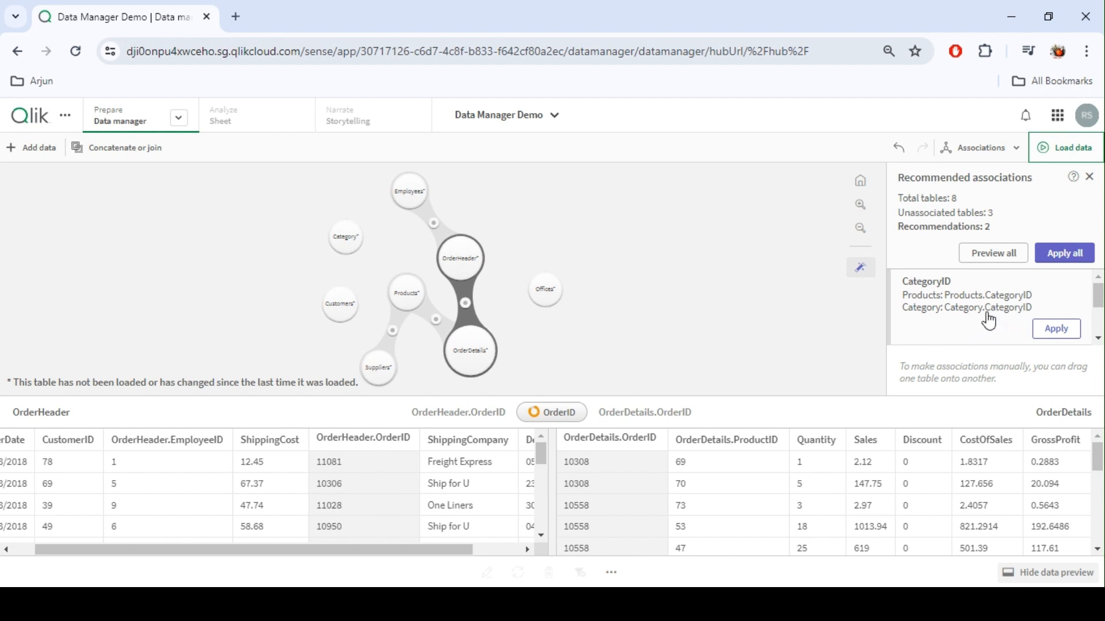
{"action": "left_click", "coordinate": [1059, 330]}
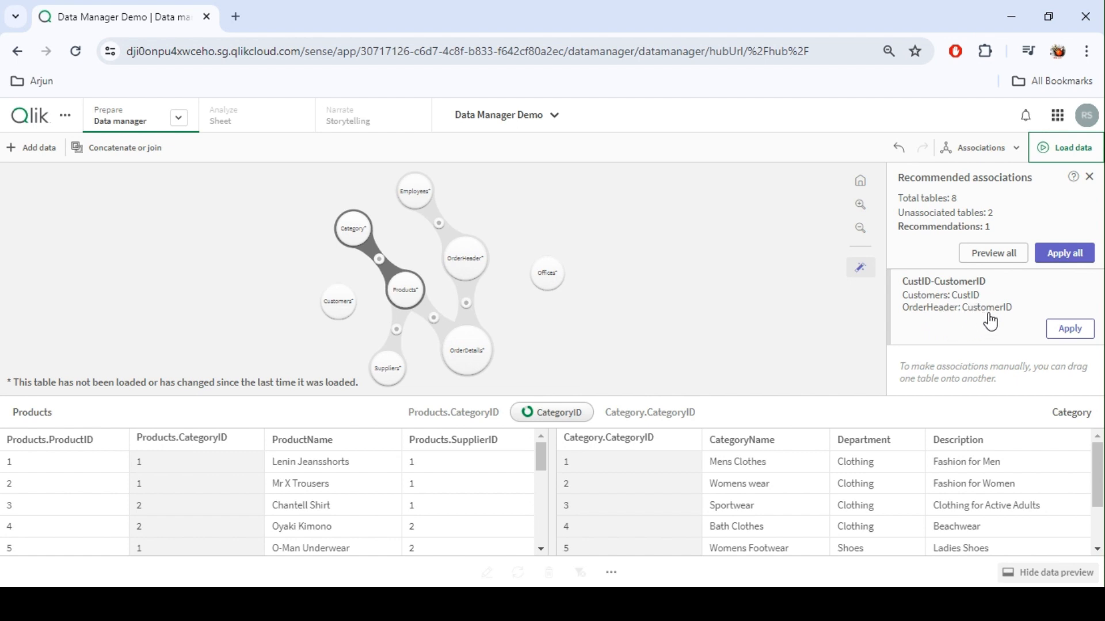
Preview the Customers and OrderHeader tables' data and apply the recommended CustID-CustomerID association between them
{"action": "left_click", "coordinate": [323, 310]}
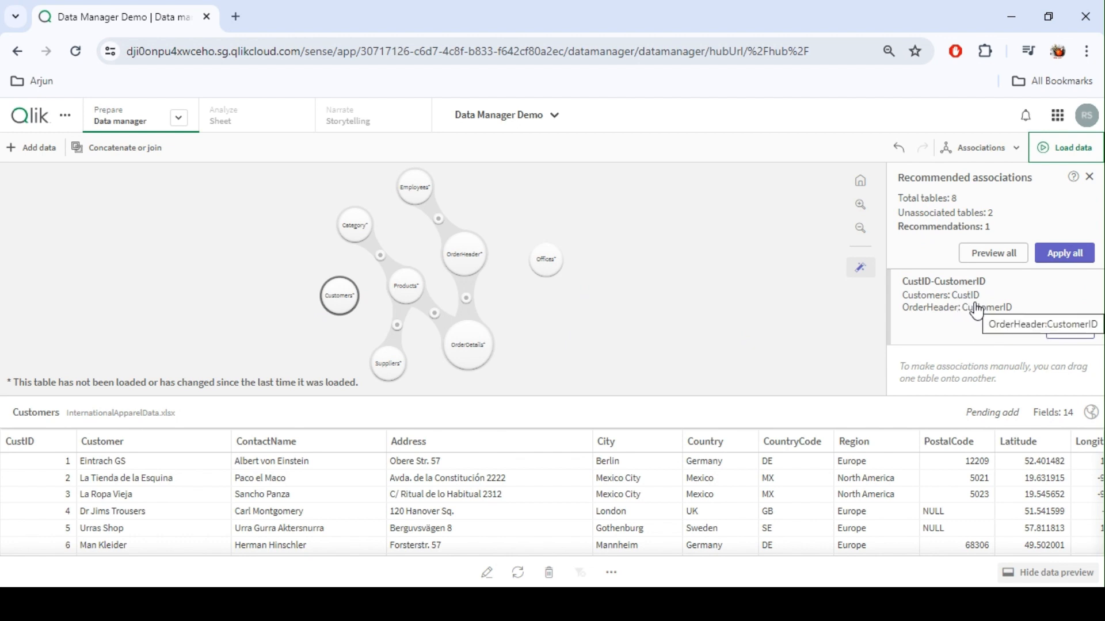
{"action": "left_click", "coordinate": [467, 259]}
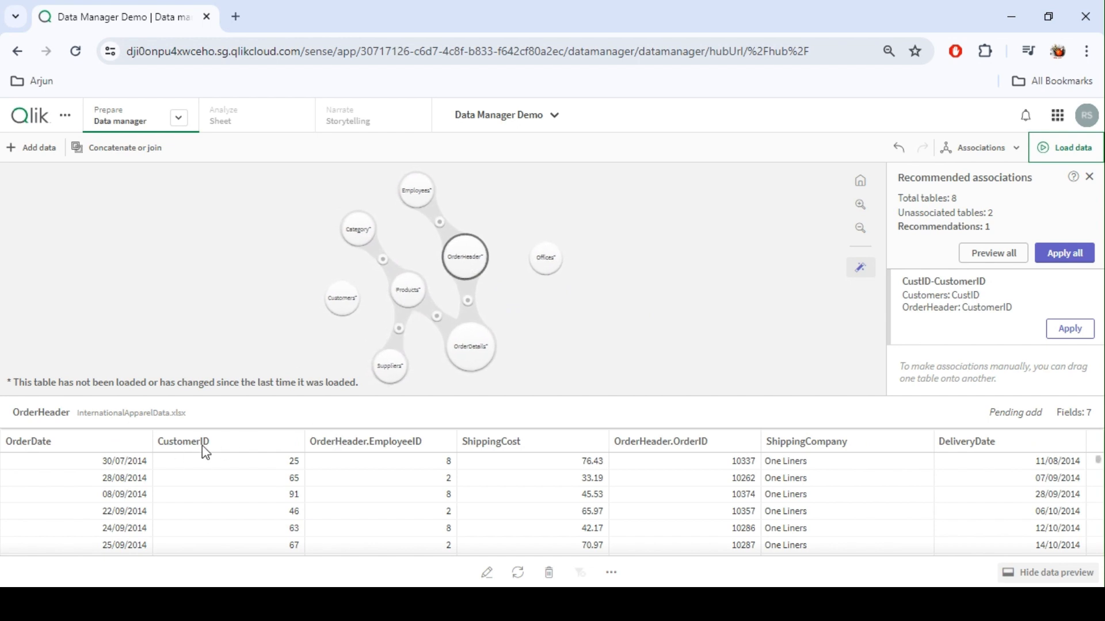
{"action": "left_click", "coordinate": [340, 302]}
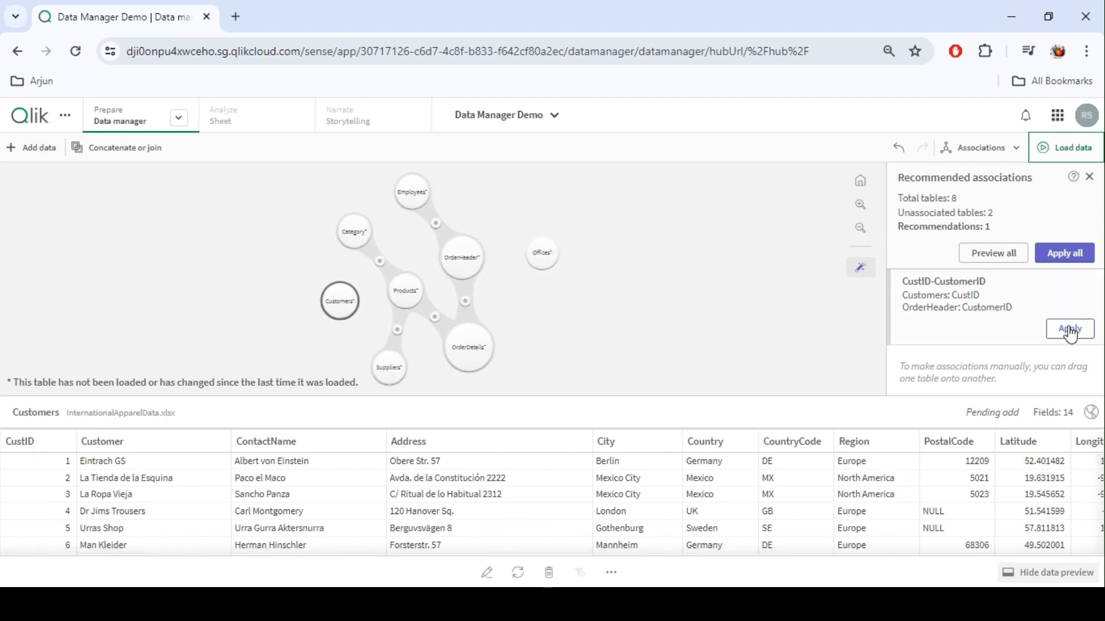
{"action": "left_click", "coordinate": [1070, 333]}
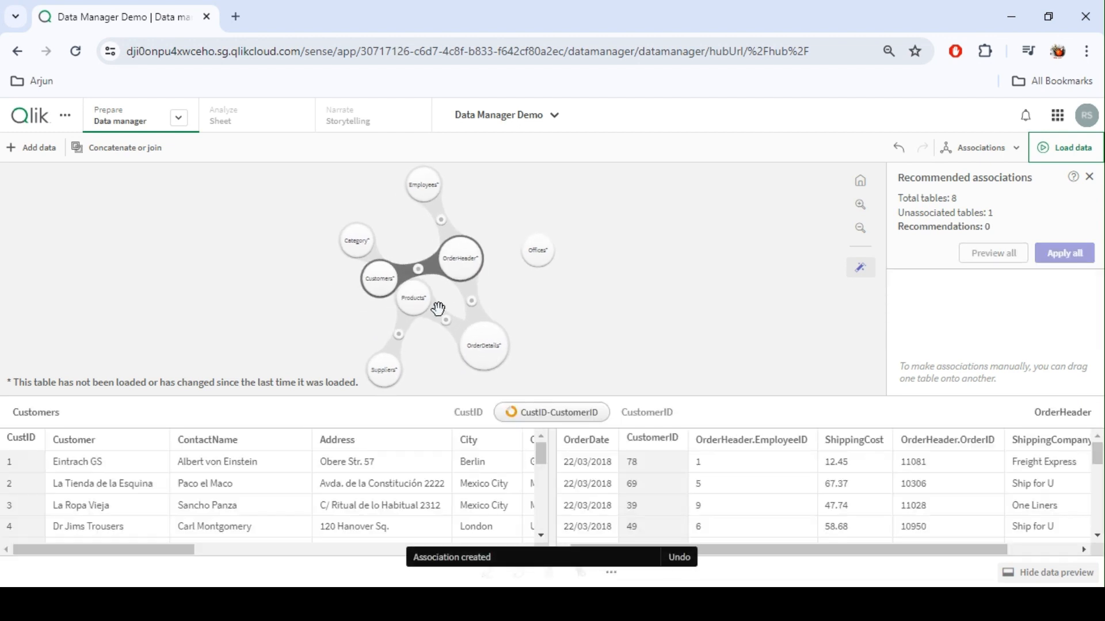
Examine the CustID-CustomerID association's field pairing and name, leaving both unchanged
{"action": "left_click", "coordinate": [420, 247]}
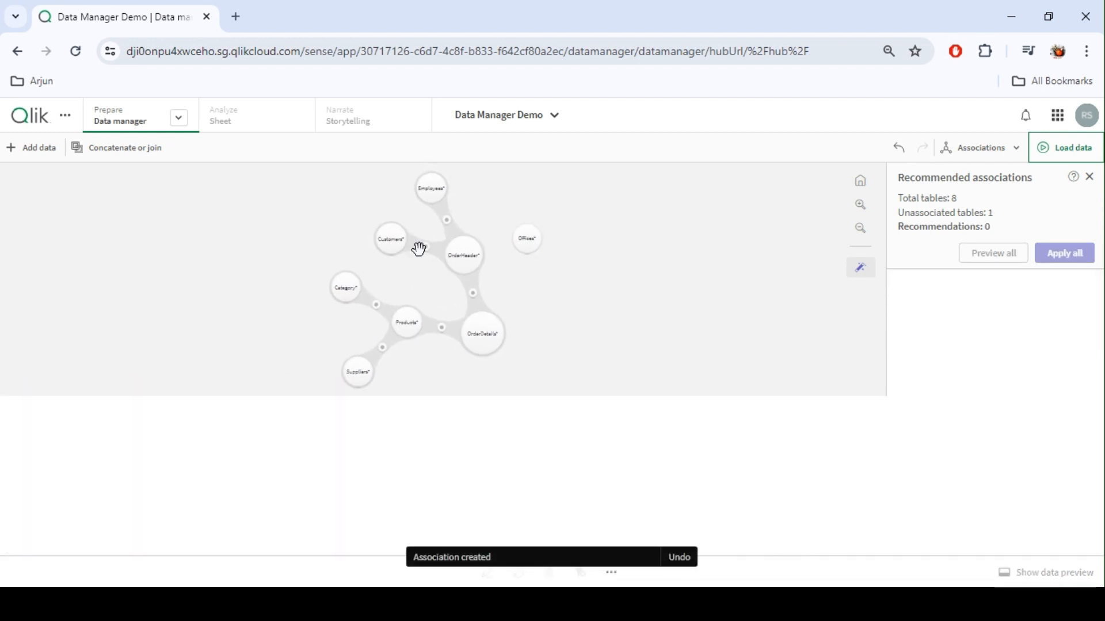
{"action": "left_click", "coordinate": [424, 247]}
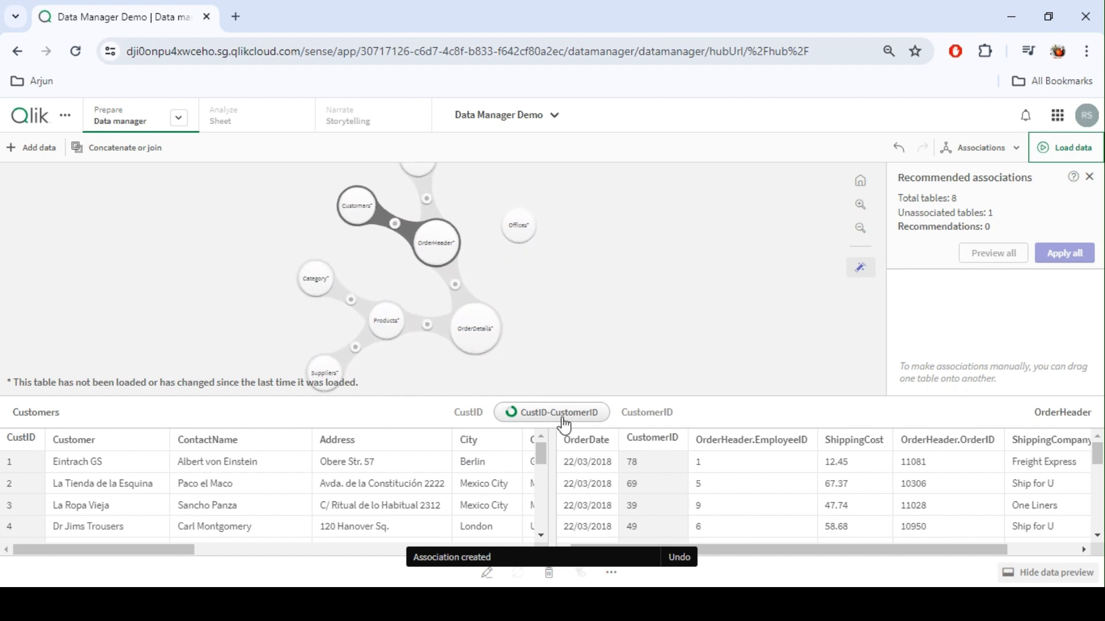
{"action": "left_click", "coordinate": [561, 410]}
{"action": "left_click", "coordinate": [526, 418]}
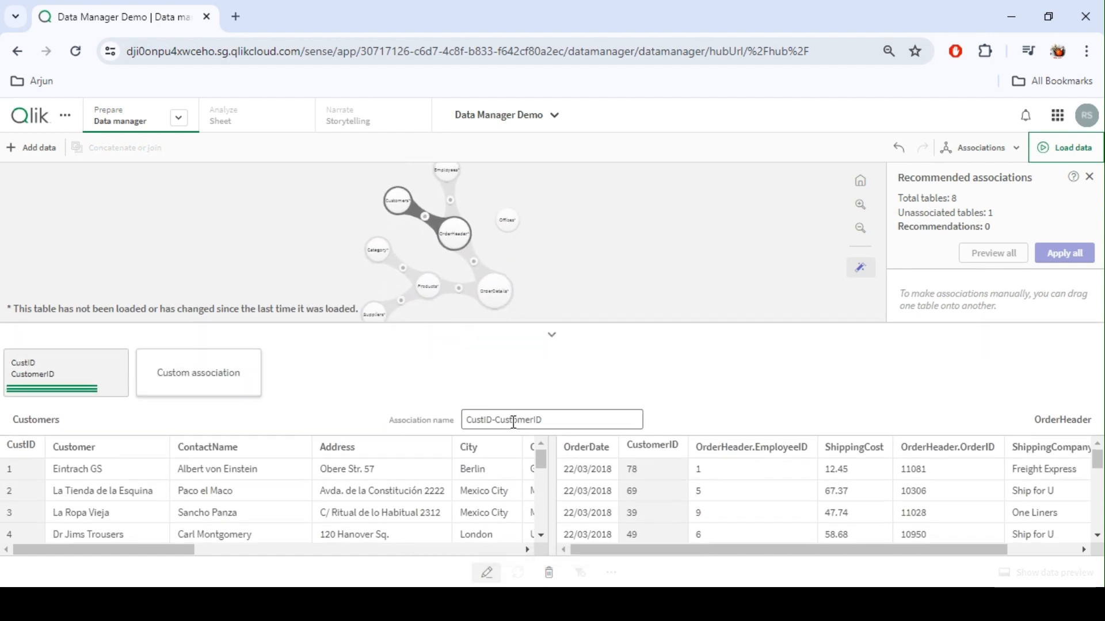
{"action": "left_click", "coordinate": [552, 336]}
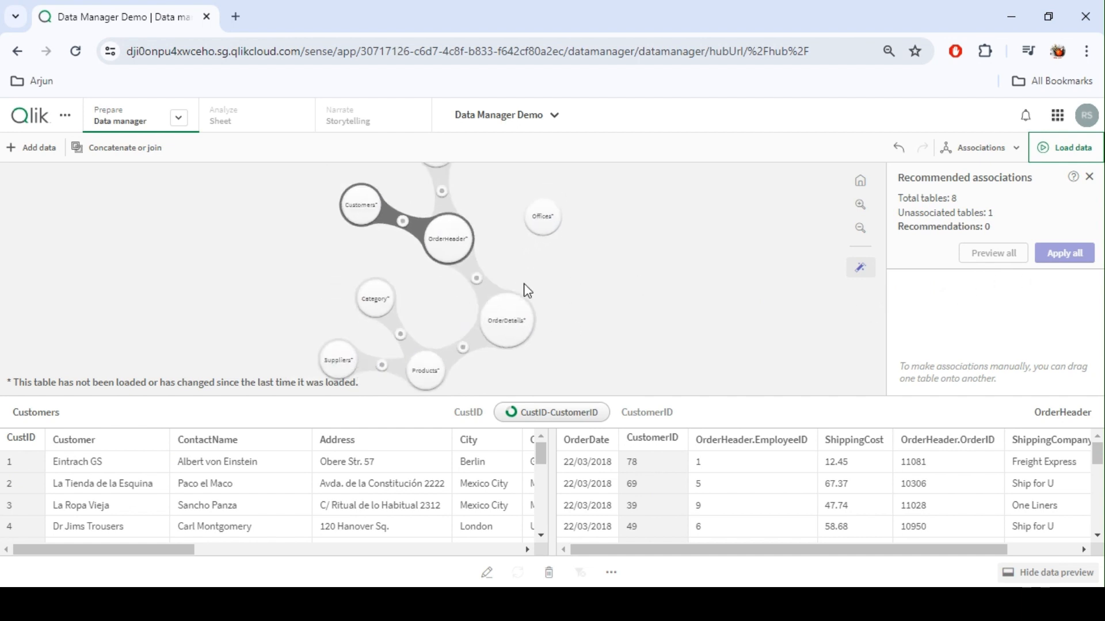
Compare the Office field values in the Offices and Employees tables' data previews
{"action": "left_click", "coordinate": [544, 236]}
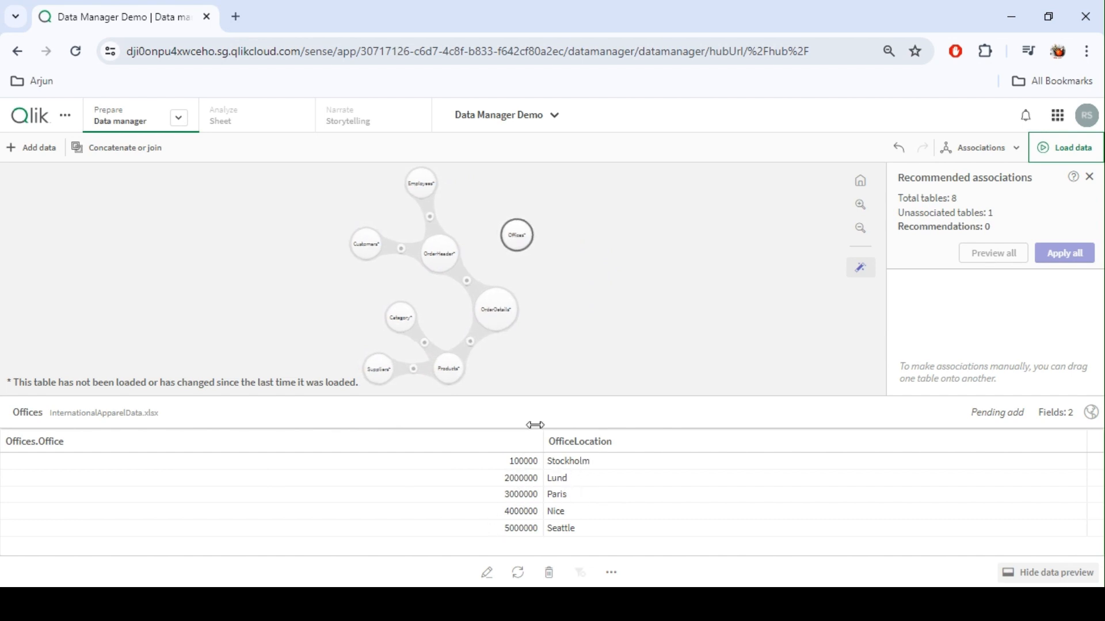
{"action": "left_click", "coordinate": [422, 188]}
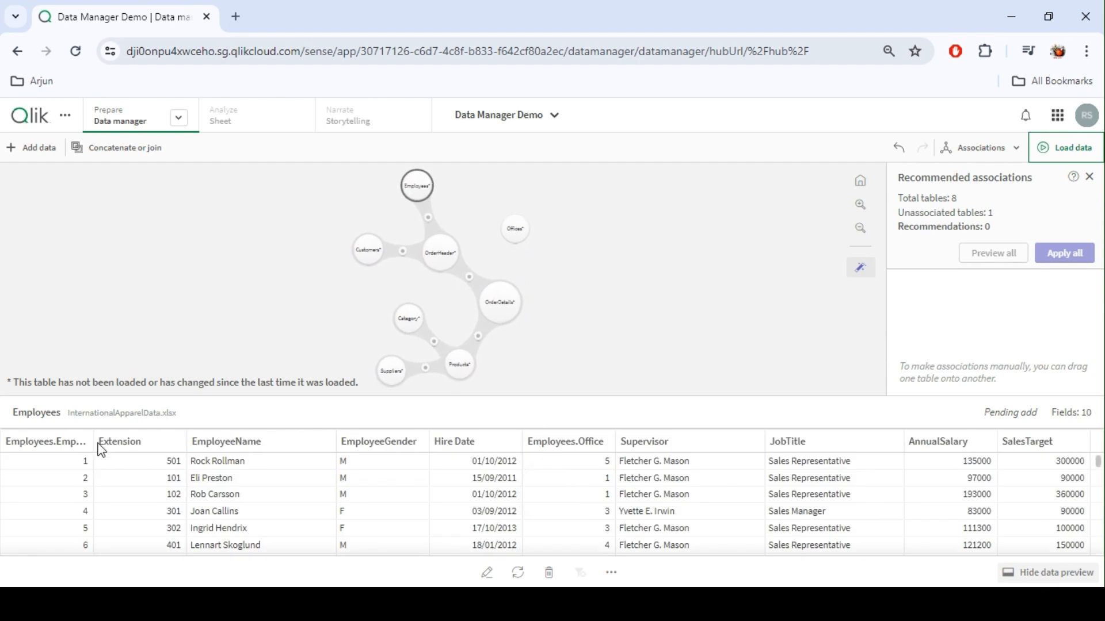
{"action": "mouse_move", "coordinate": [94, 442]}
{"action": "left_mouse_down"}
{"action": "mouse_move", "coordinate": [150, 439]}
{"action": "mouse_move", "coordinate": [102, 436]}
{"action": "left_mouse_up"}
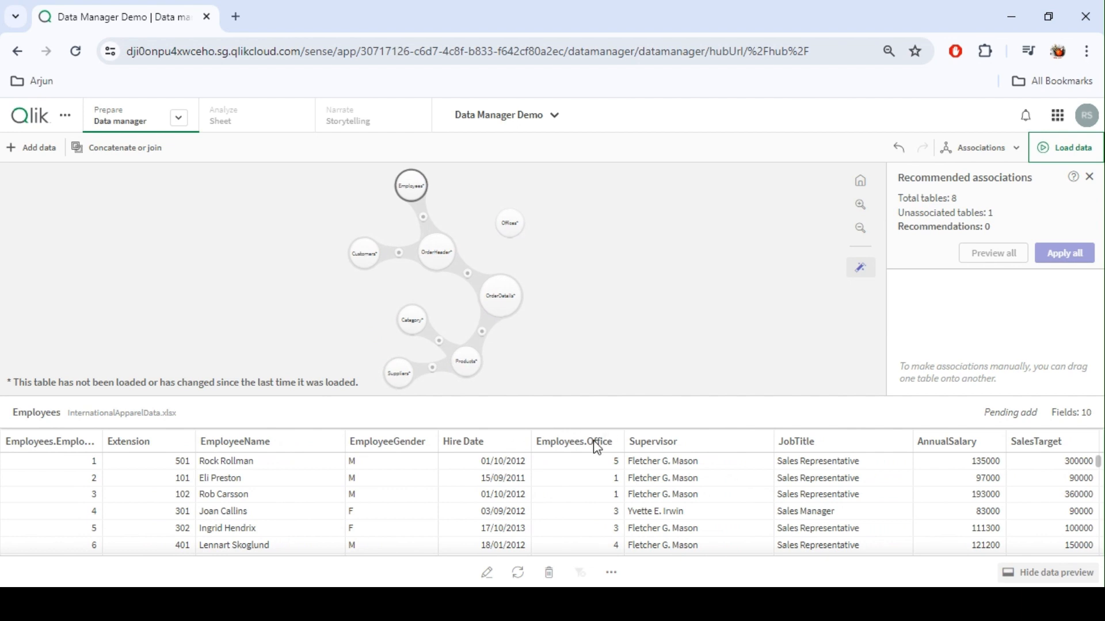
{"action": "scroll", "coordinate": [599, 485], "scroll_direction": "down", "scroll_amount": 8}
{"action": "scroll", "coordinate": [592, 493], "scroll_direction": "up", "scroll_amount": 8}
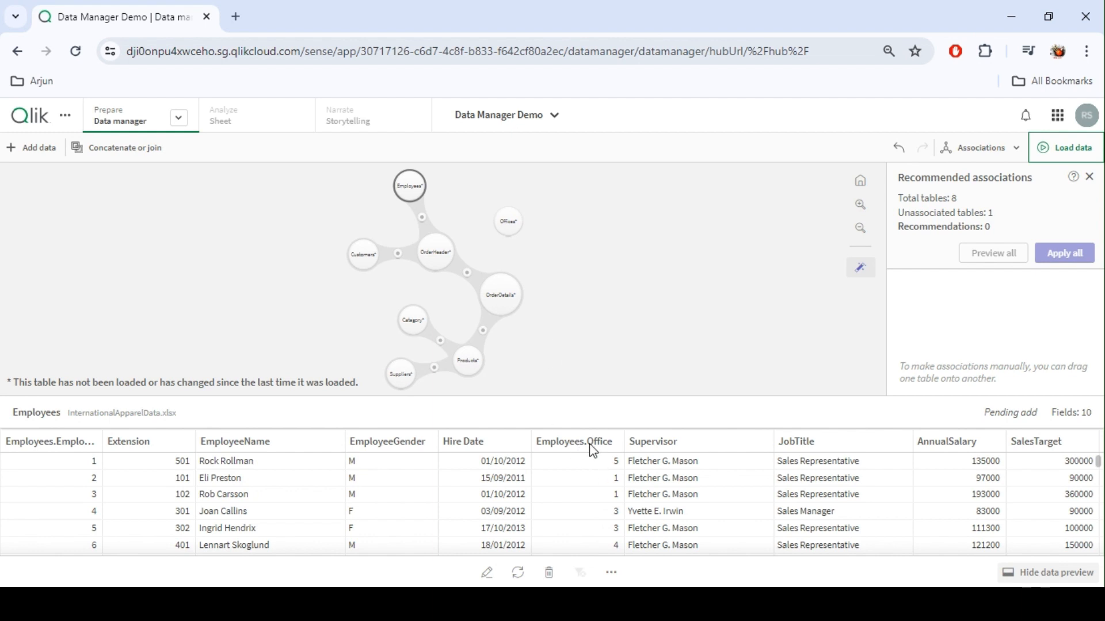
{"action": "left_click", "coordinate": [507, 224]}
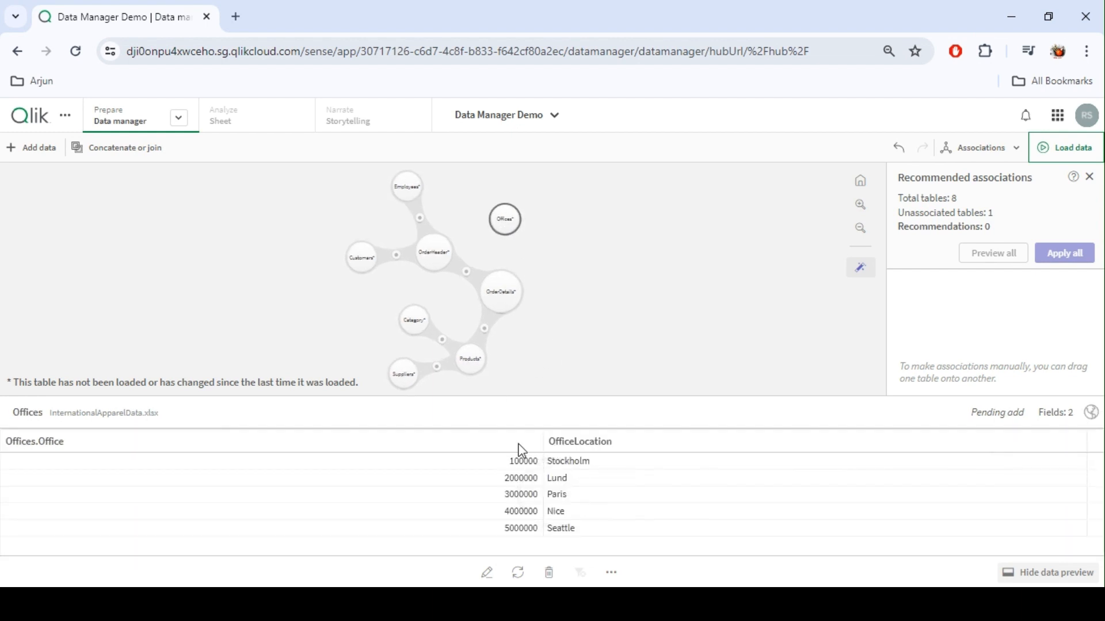
{"action": "left_click", "coordinate": [409, 189]}
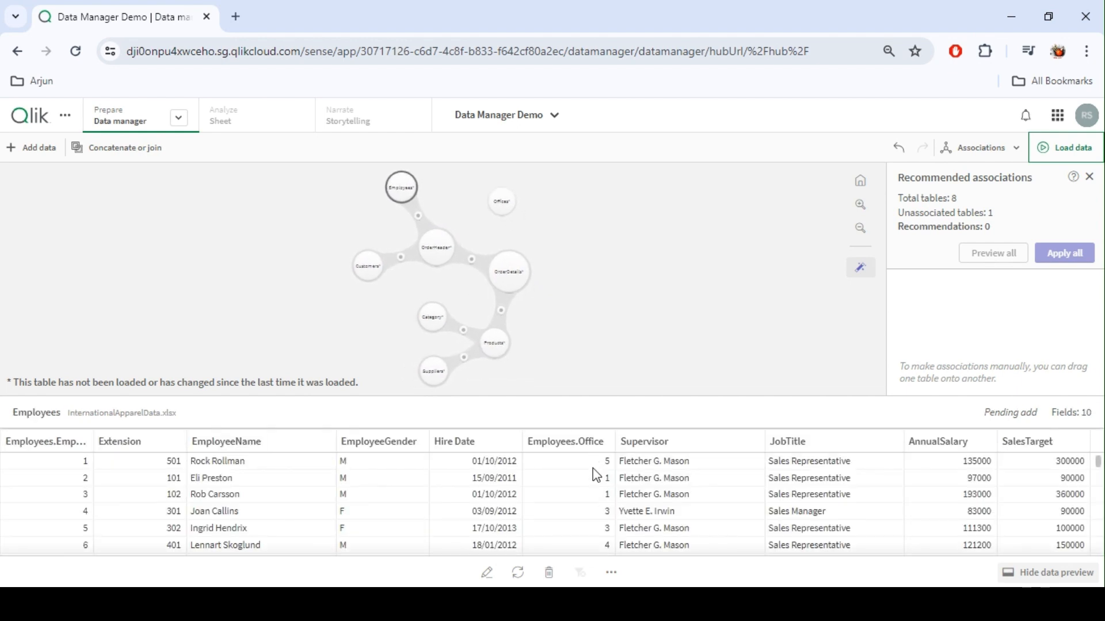
{"action": "scroll", "coordinate": [593, 468], "scroll_direction": "down", "scroll_amount": 5}
{"action": "scroll", "coordinate": [592, 489], "scroll_direction": "up", "scroll_amount": 5}
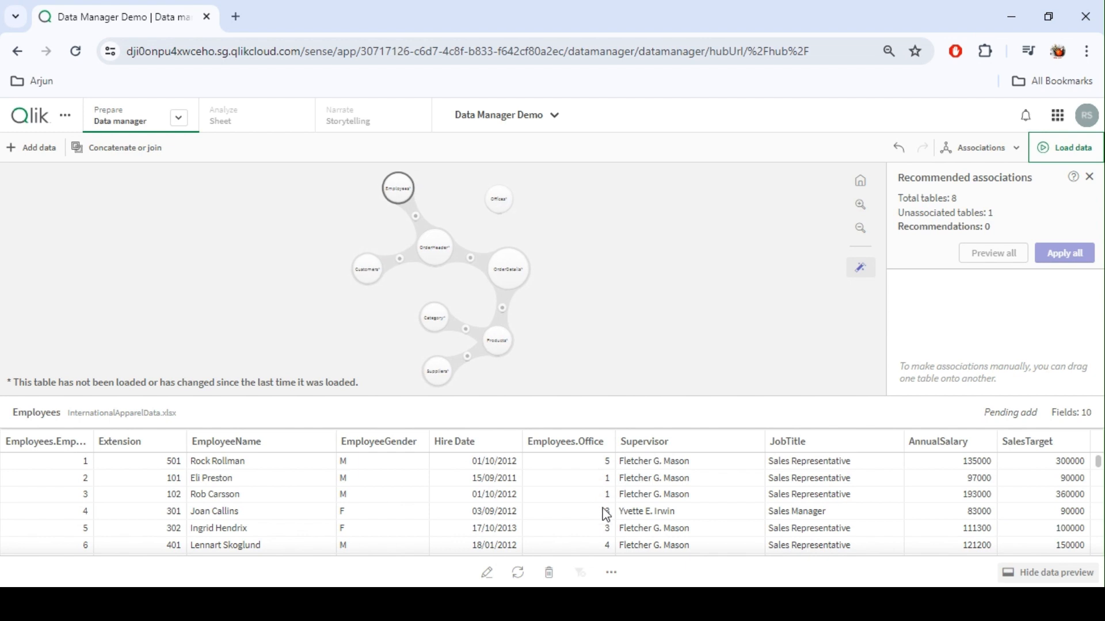
Open the Offices table for editing and start a calculated field named OfficeID
{"action": "left_click", "coordinate": [500, 203]}
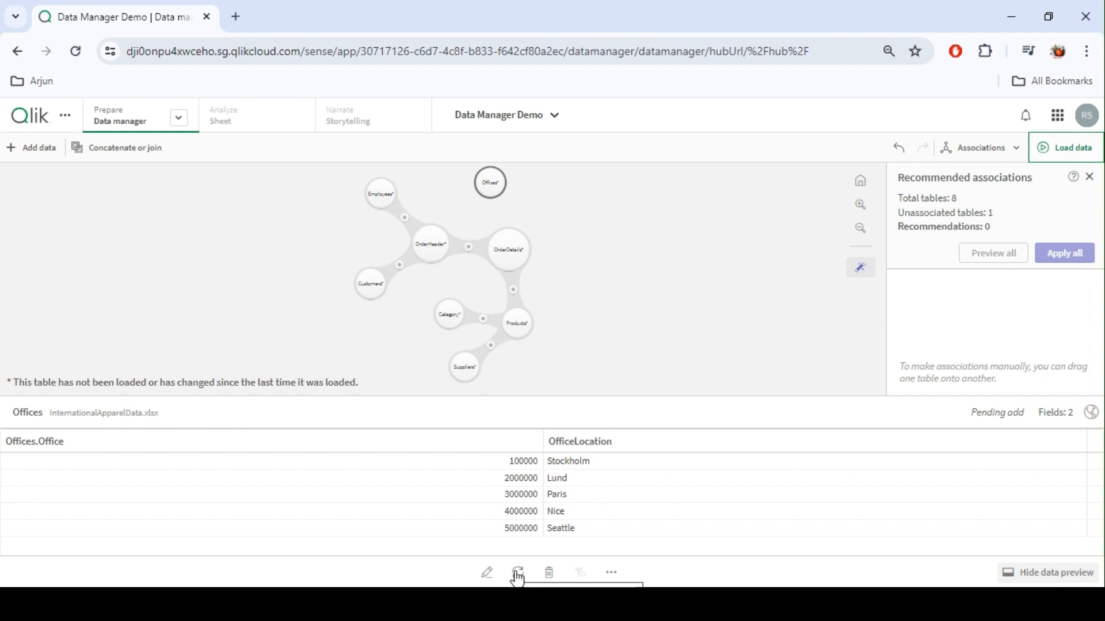
{"action": "left_click", "coordinate": [488, 574]}
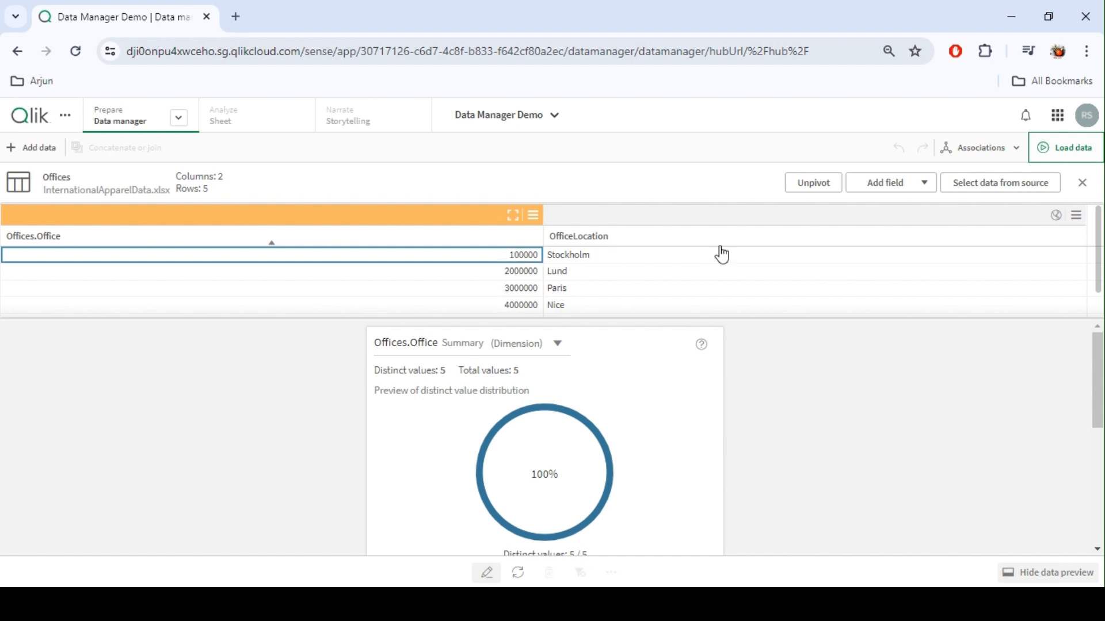
{"action": "left_click", "coordinate": [922, 184]}
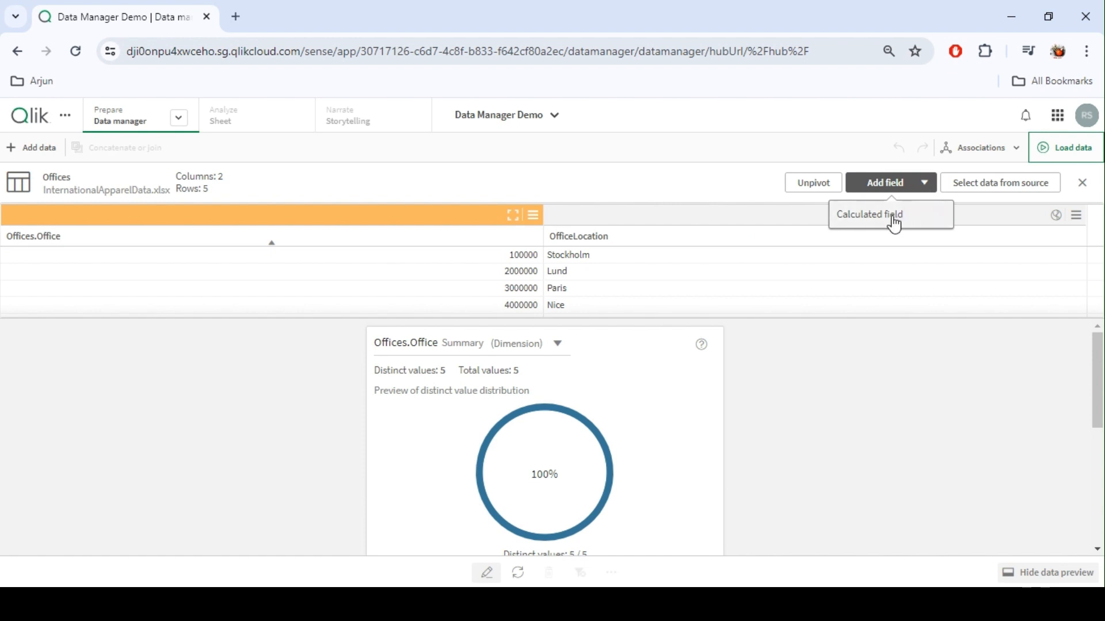
{"action": "left_click", "coordinate": [894, 223]}
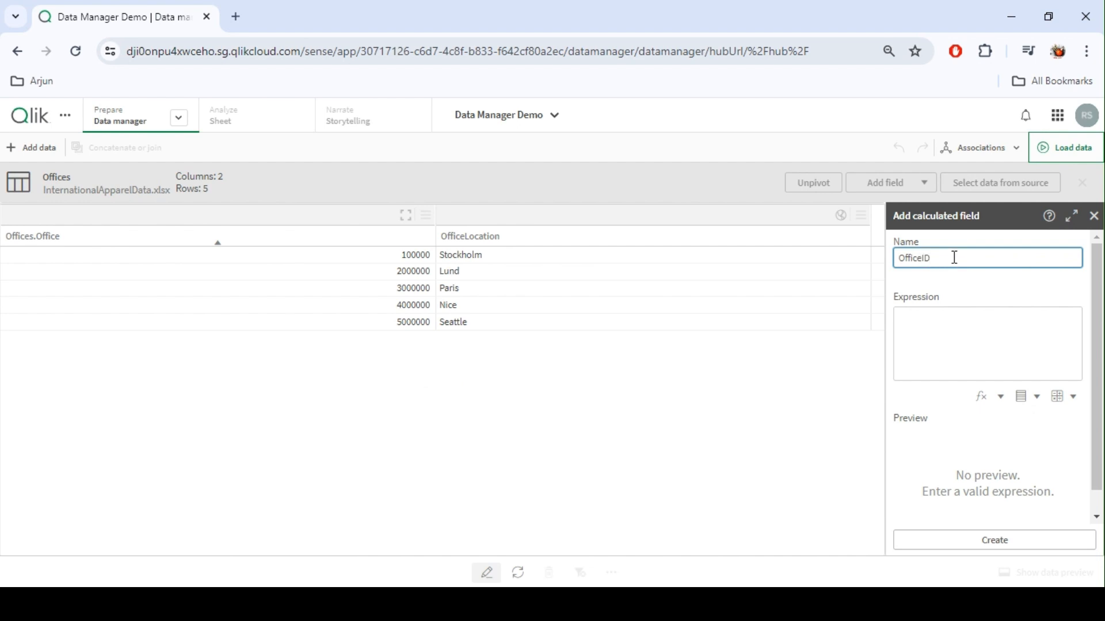
Set the OfficeID field's expression to Left([Offices.Office],1), check its preview values, and create the field
{"action": "left_click", "coordinate": [953, 309]}
{"action": "left_click", "coordinate": [1029, 400]}
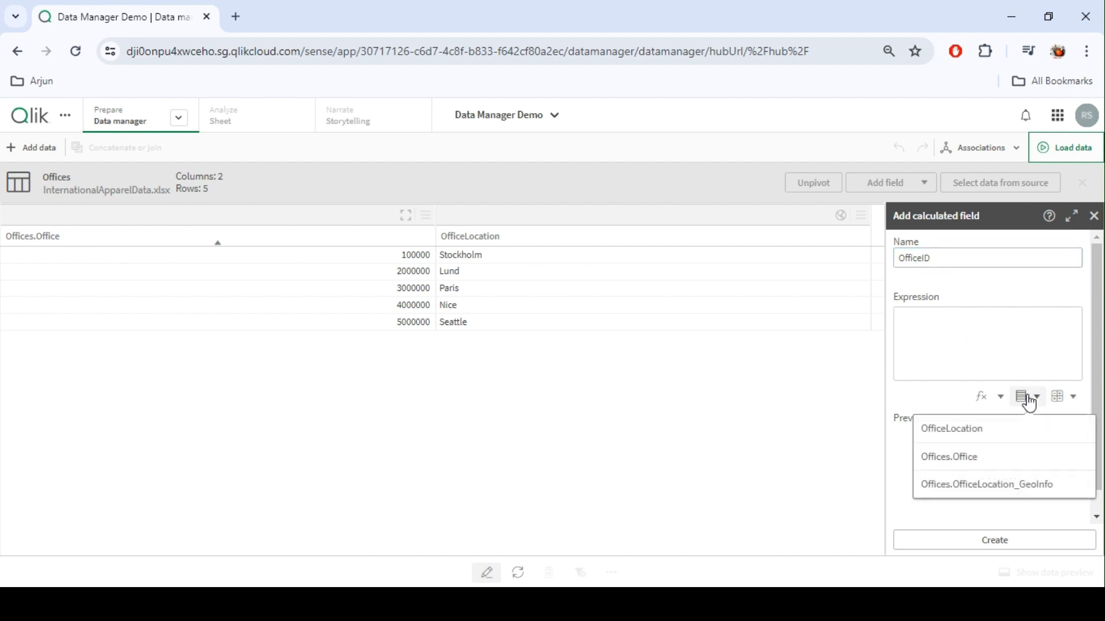
{"action": "left_click", "coordinate": [983, 461]}
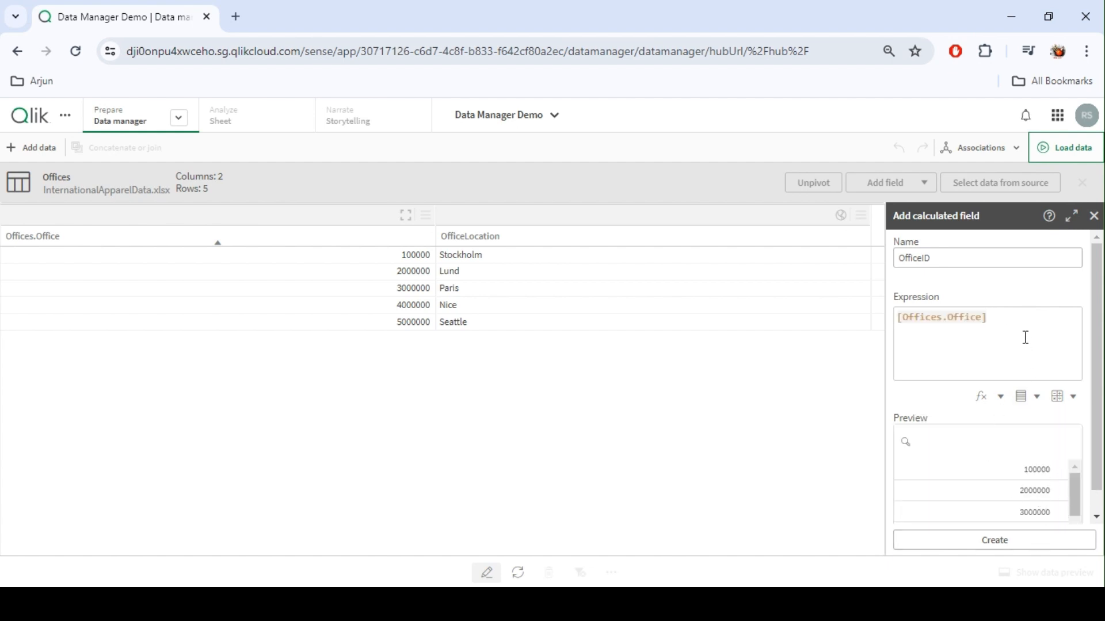
{"action": "type", "text": ")"}
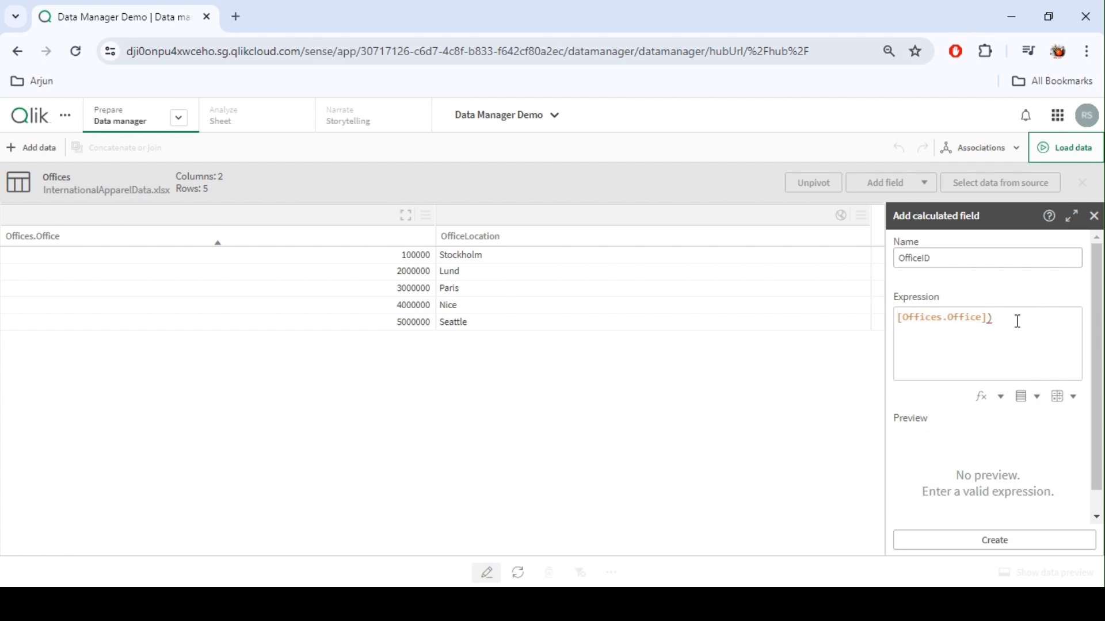
{"action": "type", "text": "Left("}
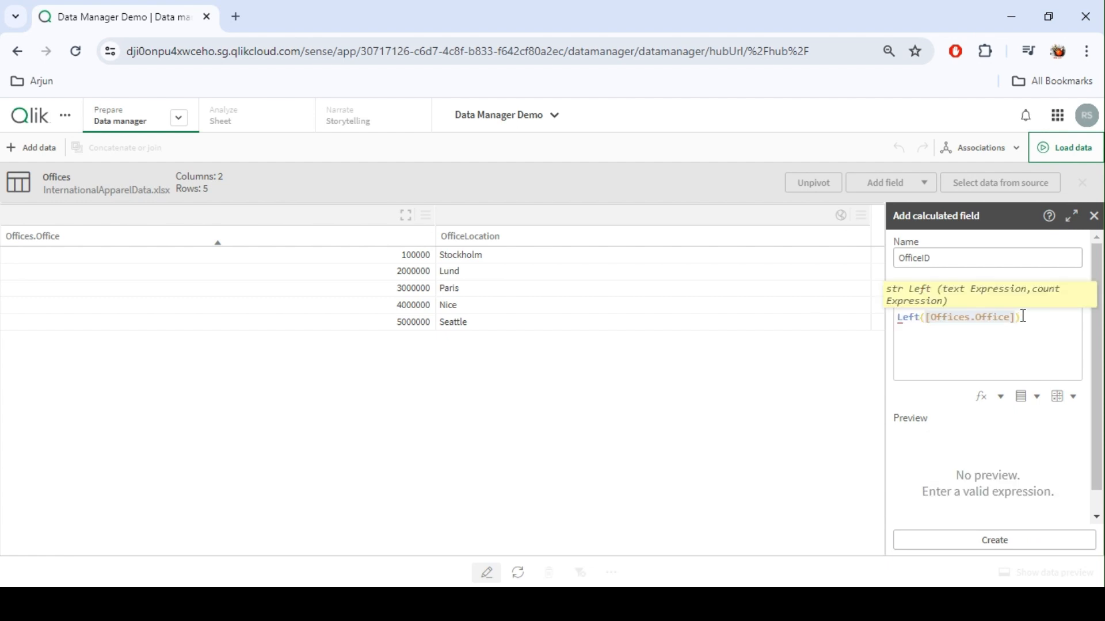
{"action": "left_click", "coordinate": [1017, 318]}
{"action": "type", "text": ",1"}
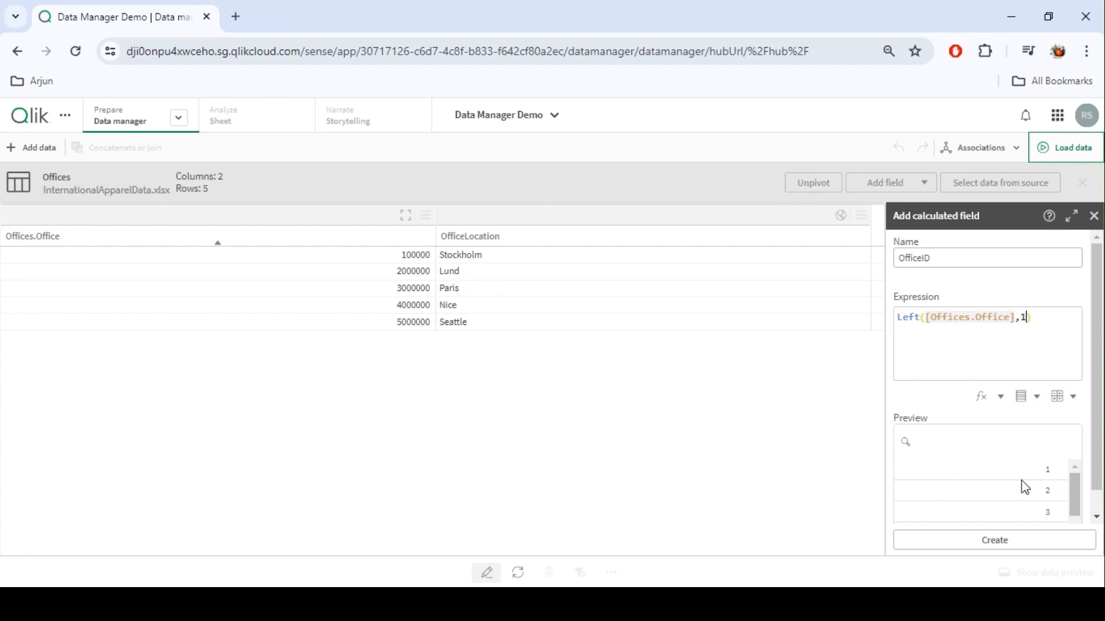
{"action": "scroll", "coordinate": [1026, 488], "scroll_direction": "down", "scroll_amount": 3}
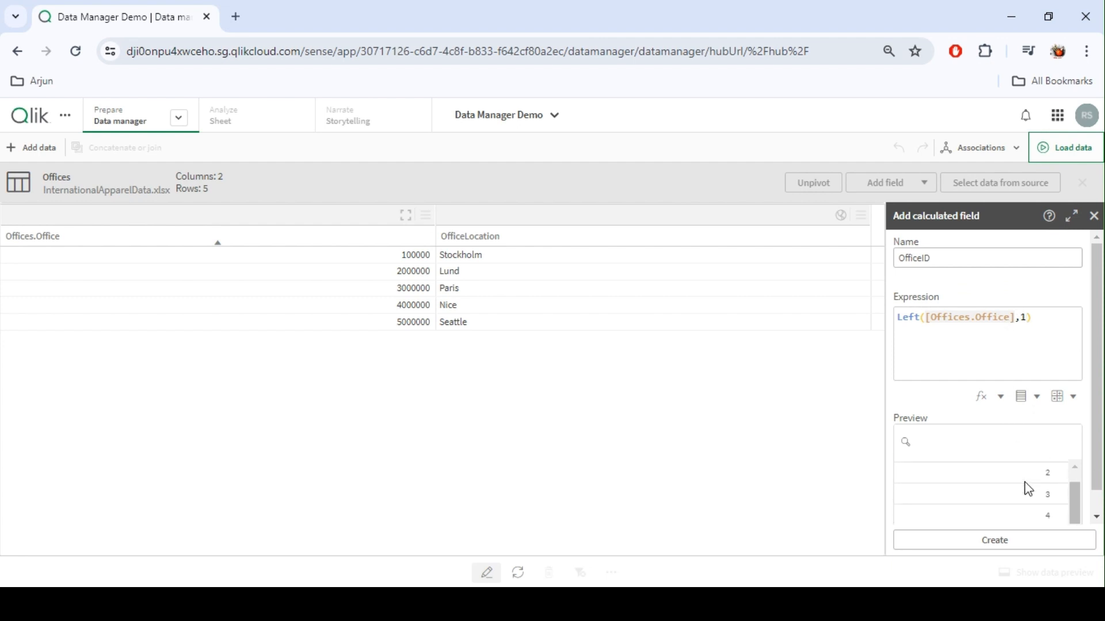
{"action": "scroll", "coordinate": [1027, 489], "scroll_direction": "up", "scroll_amount": 2}
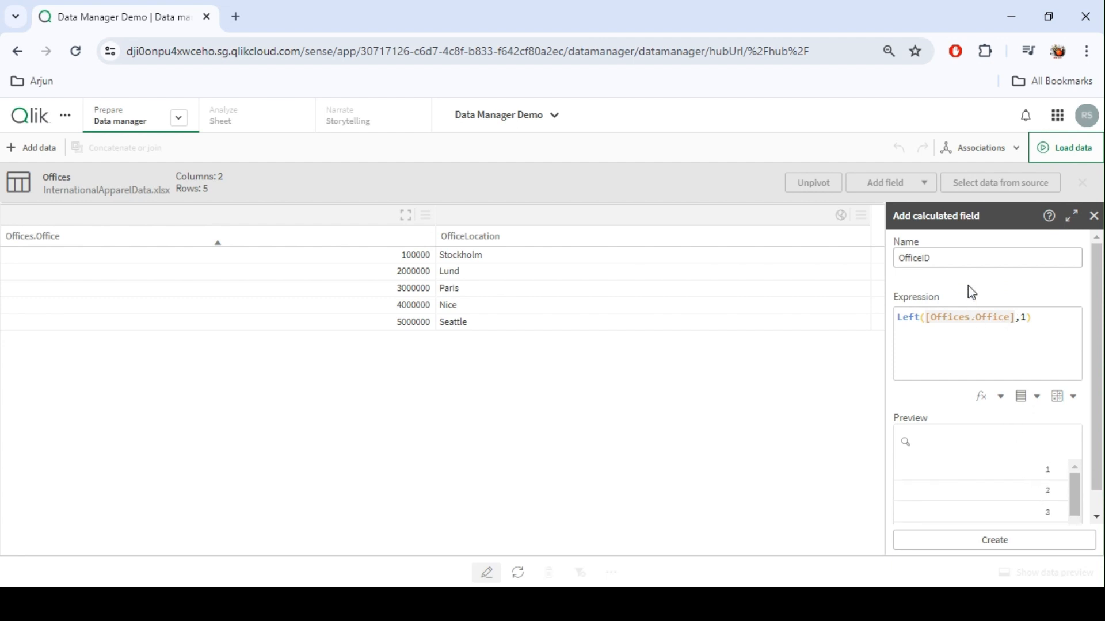
{"action": "left_click", "coordinate": [950, 263]}
{"action": "left_click", "coordinate": [1004, 544]}
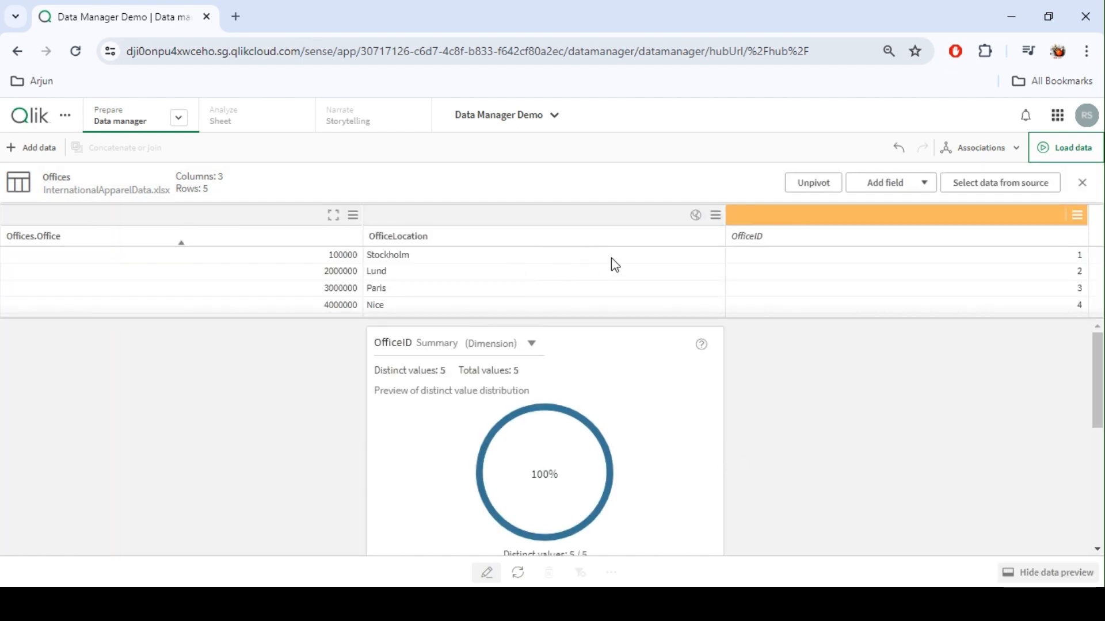
Check the OfficeID values, hide the Offices.Office field in analysis, and close the Offices table editor
{"action": "scroll", "coordinate": [900, 267], "scroll_direction": "down", "scroll_amount": 1}
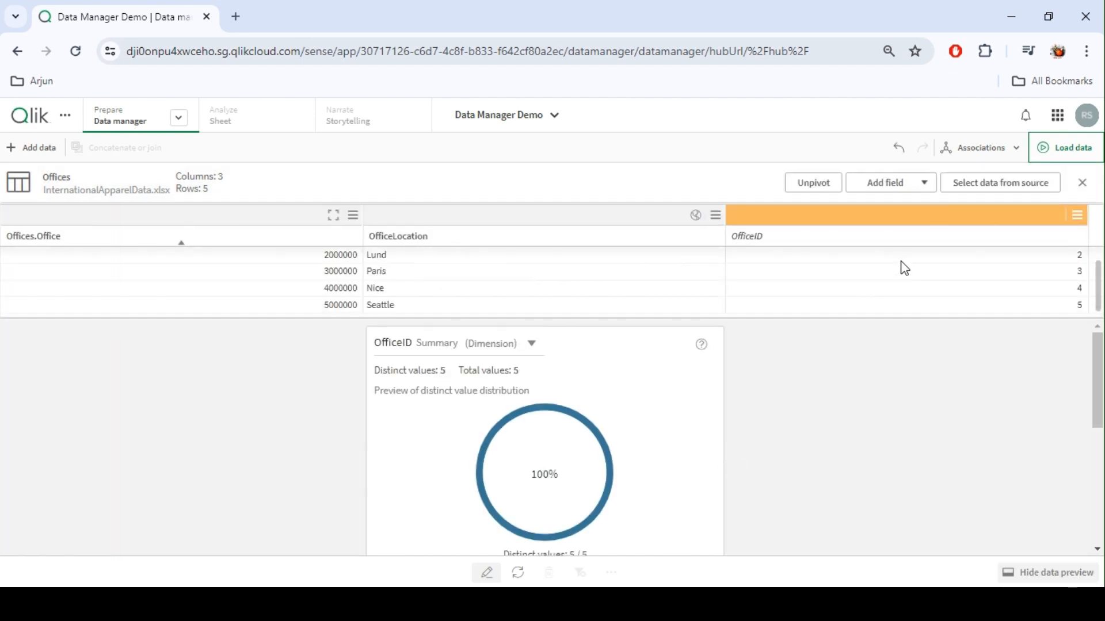
{"action": "scroll", "coordinate": [900, 267], "scroll_direction": "up", "scroll_amount": 1}
{"action": "left_click", "coordinate": [353, 215]}
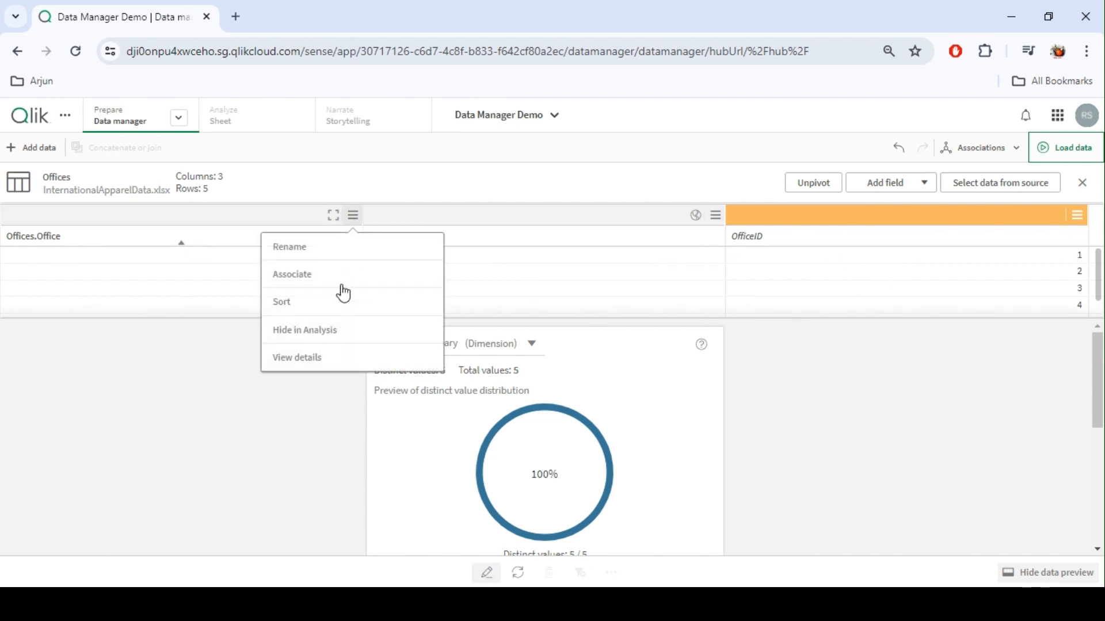
{"action": "left_click", "coordinate": [305, 336]}
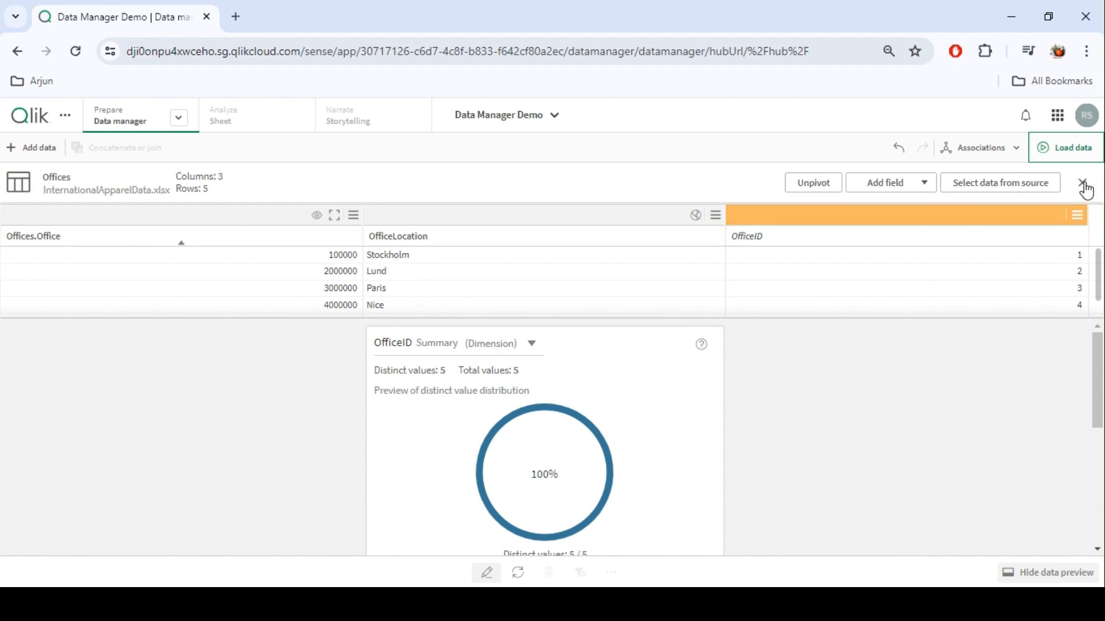
{"action": "left_click", "coordinate": [490, 574]}
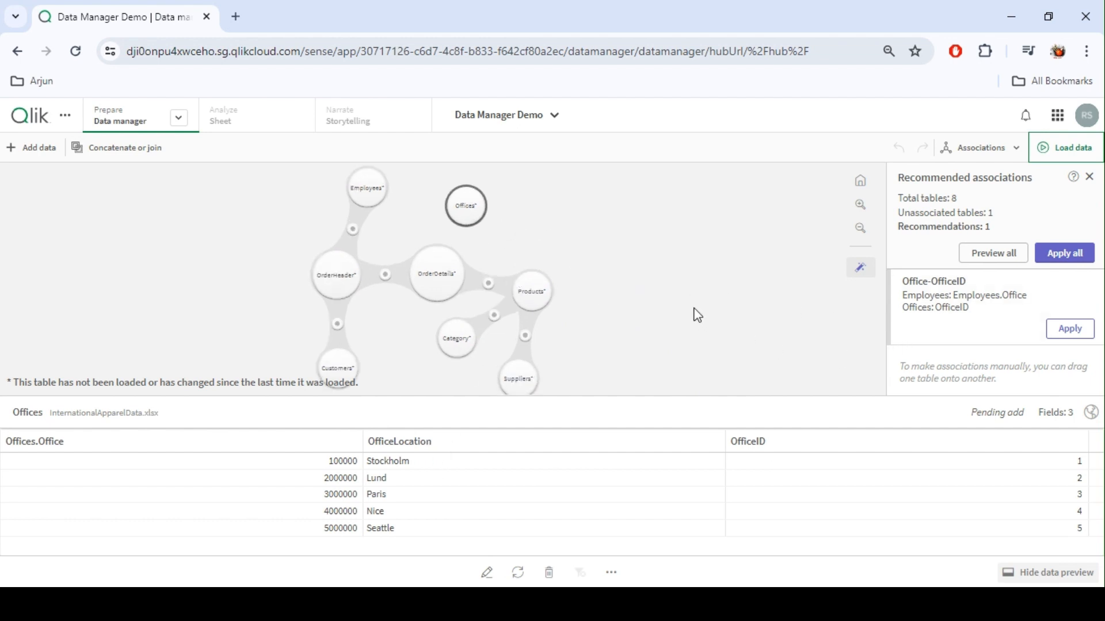
Associate the Offices table with Employees, pairing OfficeID with Employees.Office, and review the association's settings without altering them
{"action": "left_click", "coordinate": [366, 188]}
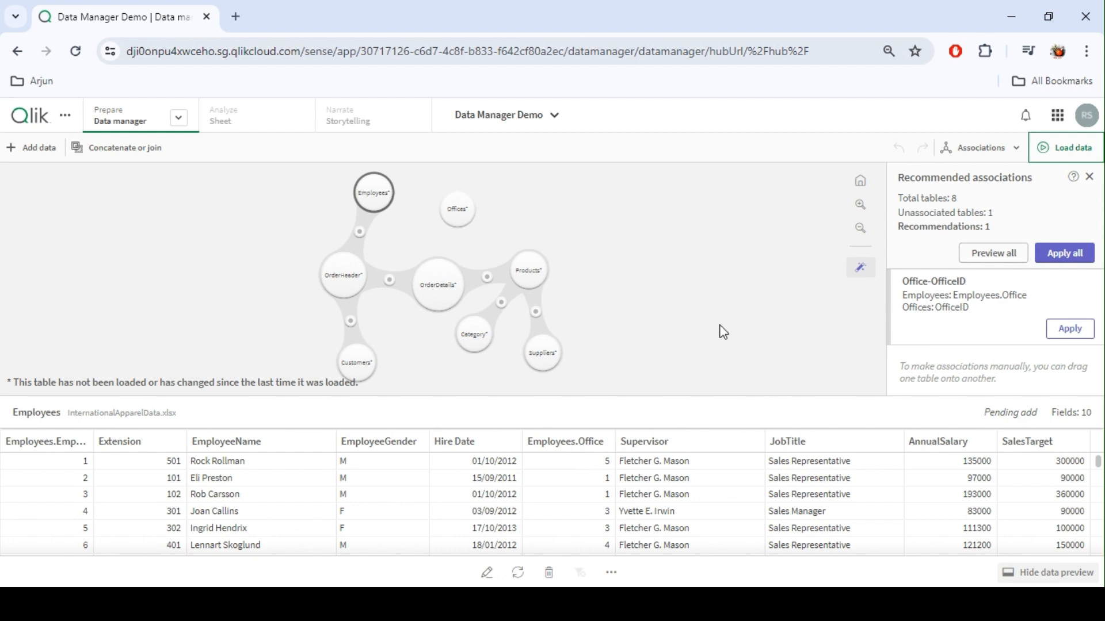
{"action": "left_click", "coordinate": [461, 217]}
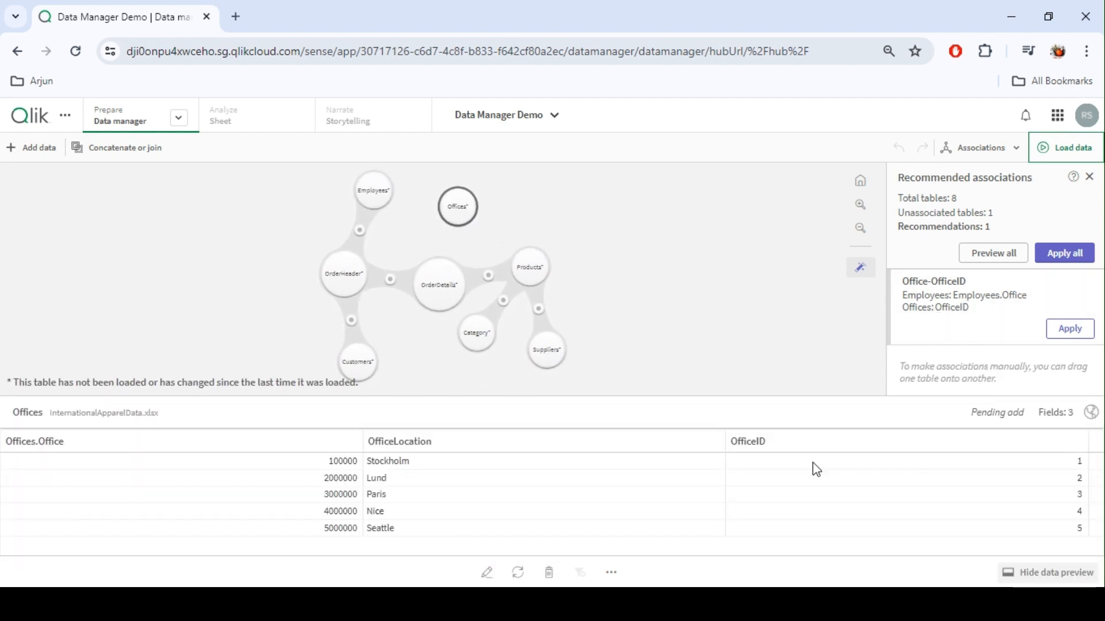
{"action": "left_click_drag", "start_coordinate": [725, 442], "coordinate": [616, 443]}
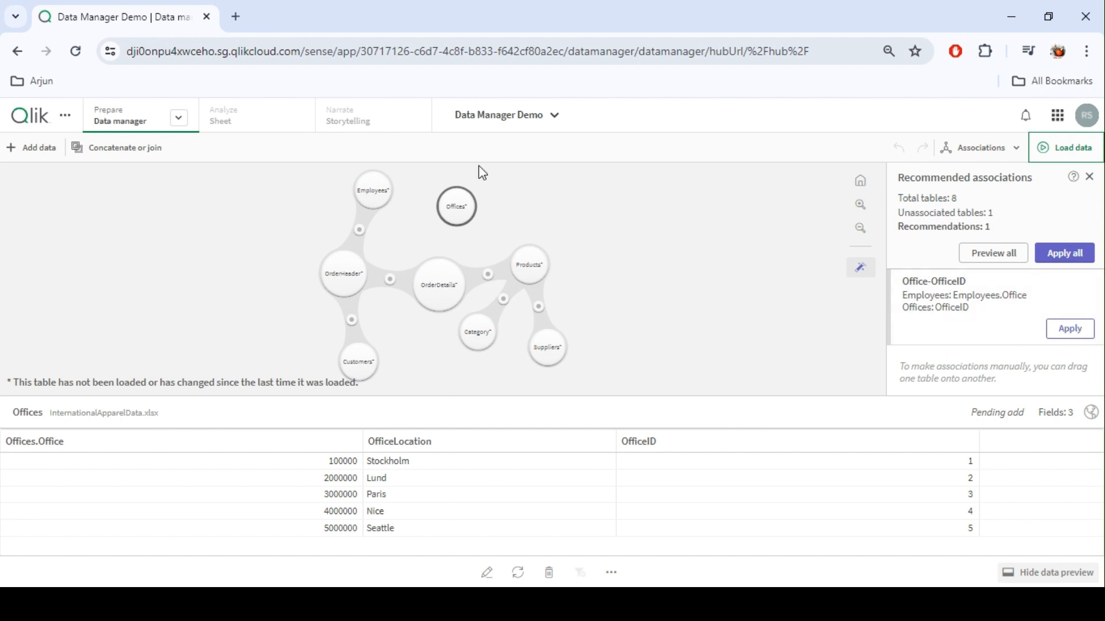
{"action": "left_click_drag", "start_coordinate": [454, 211], "coordinate": [400, 204]}
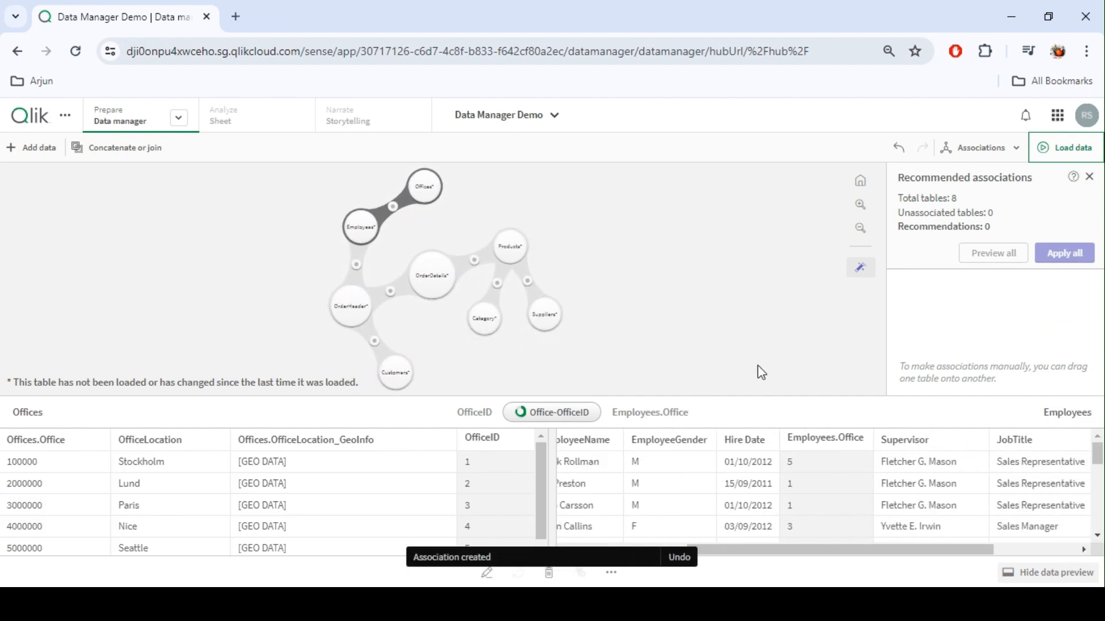
{"action": "left_click", "coordinate": [572, 413]}
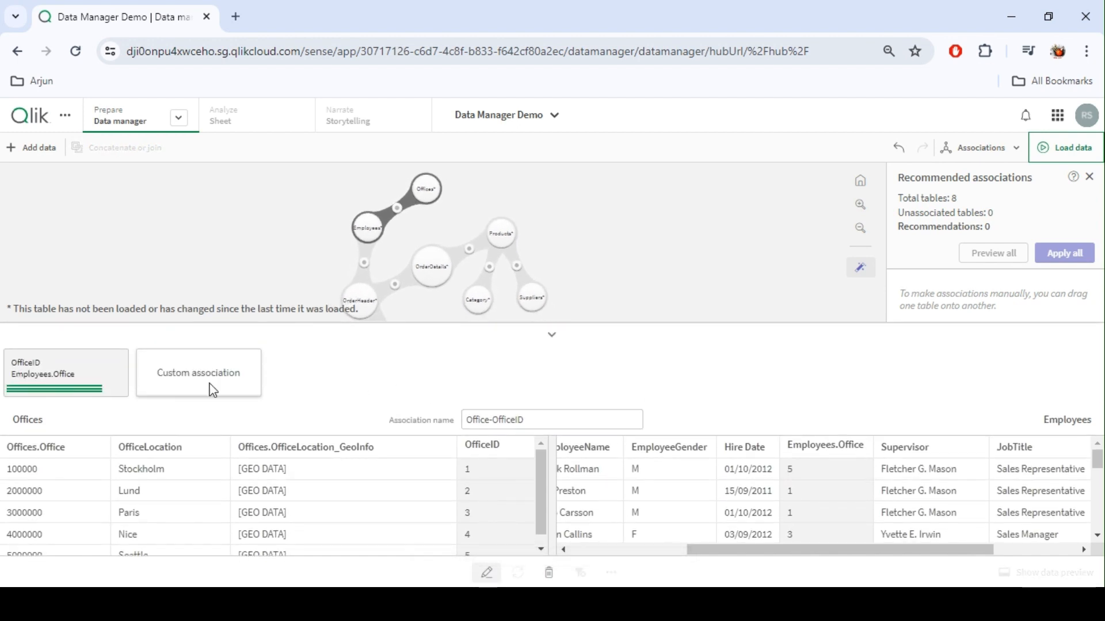
{"action": "left_click", "coordinate": [551, 335]}
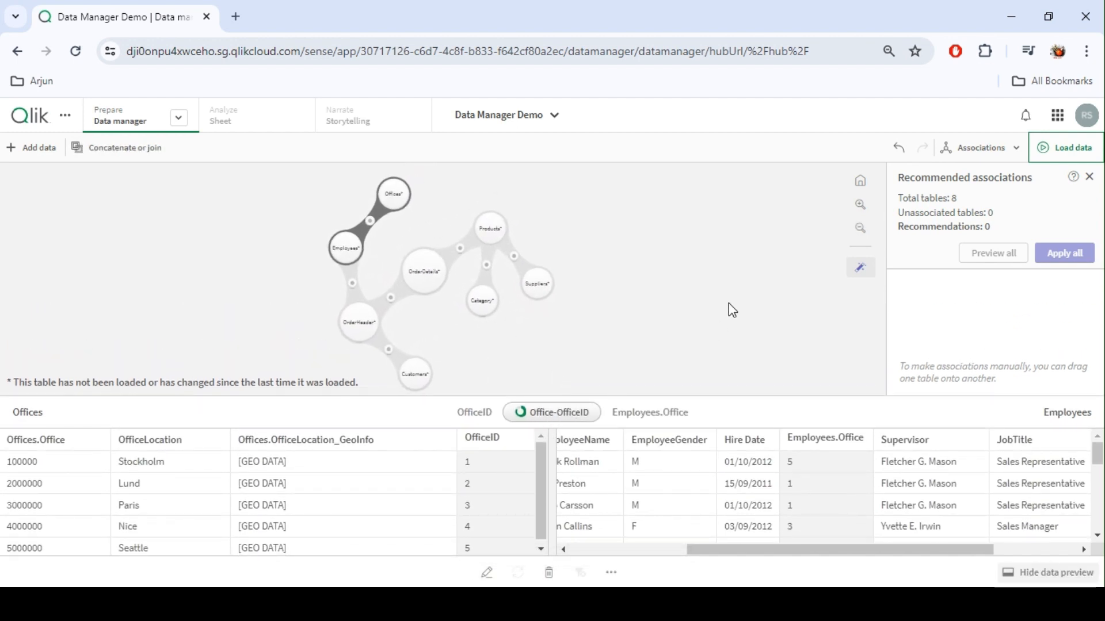
Examine the complete association model and preview the data of the Suppliers, Employees and Offices tables
{"action": "left_click", "coordinate": [1039, 572]}
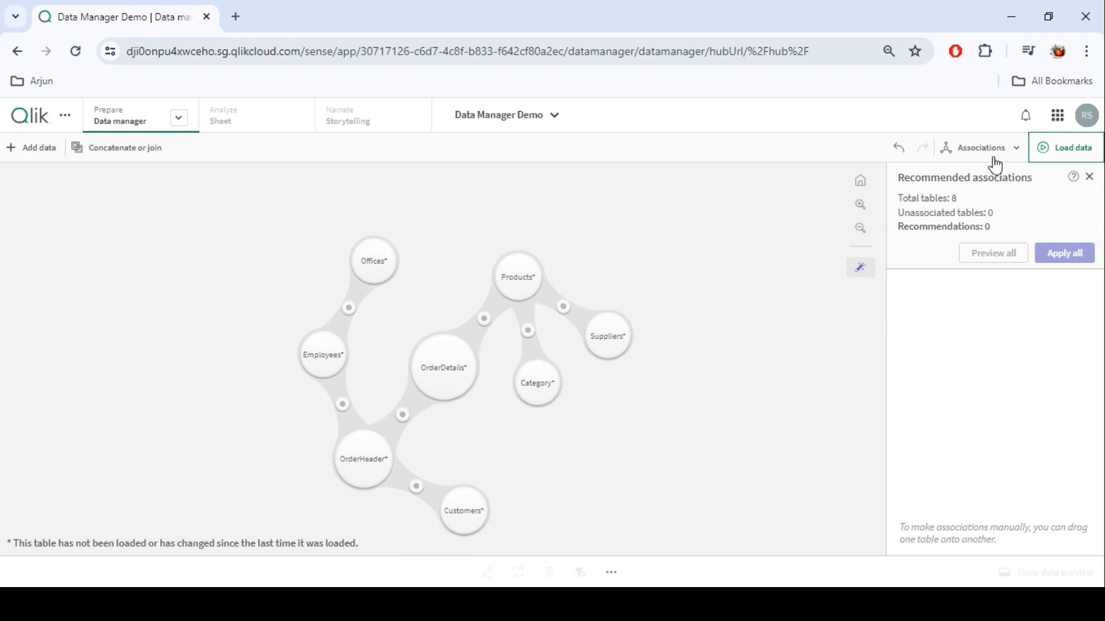
{"action": "left_click", "coordinate": [973, 150]}
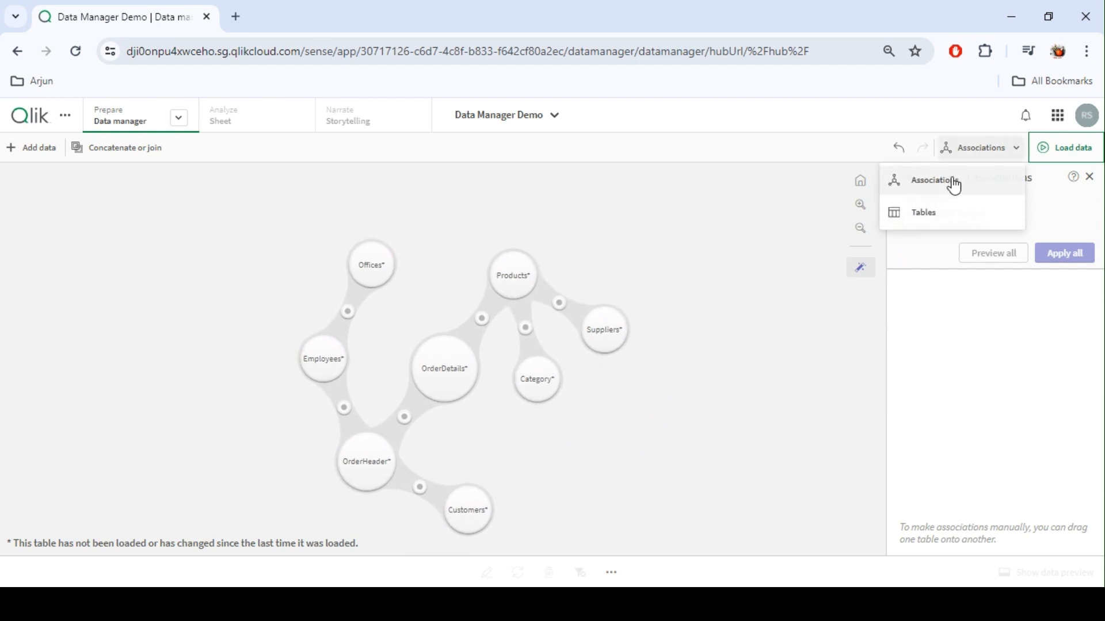
{"action": "left_click", "coordinate": [947, 185]}
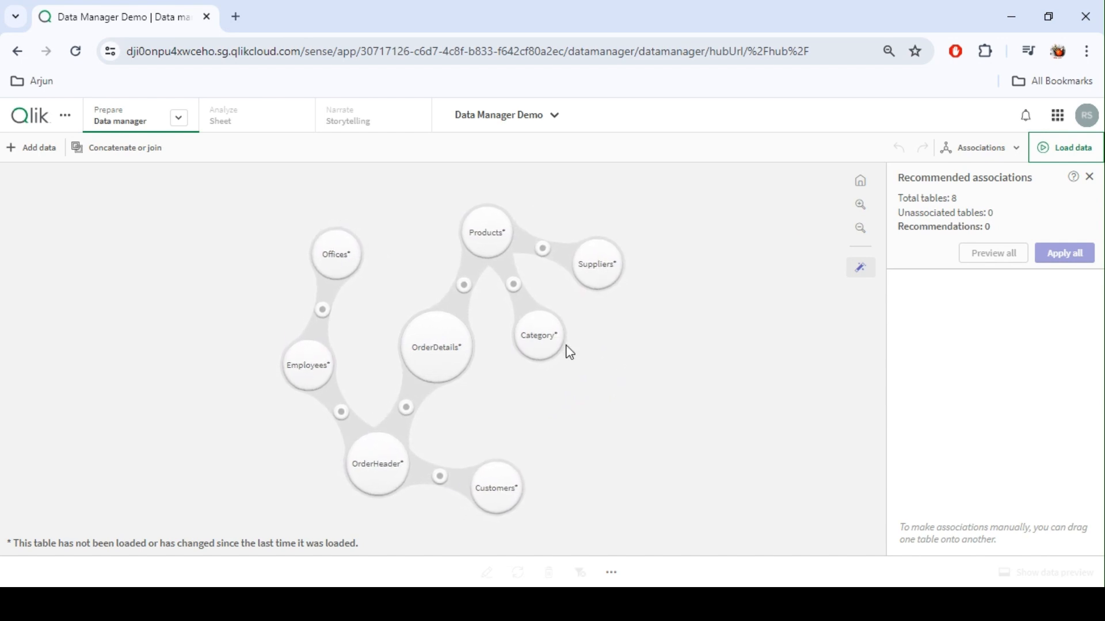
{"action": "left_click", "coordinate": [597, 259]}
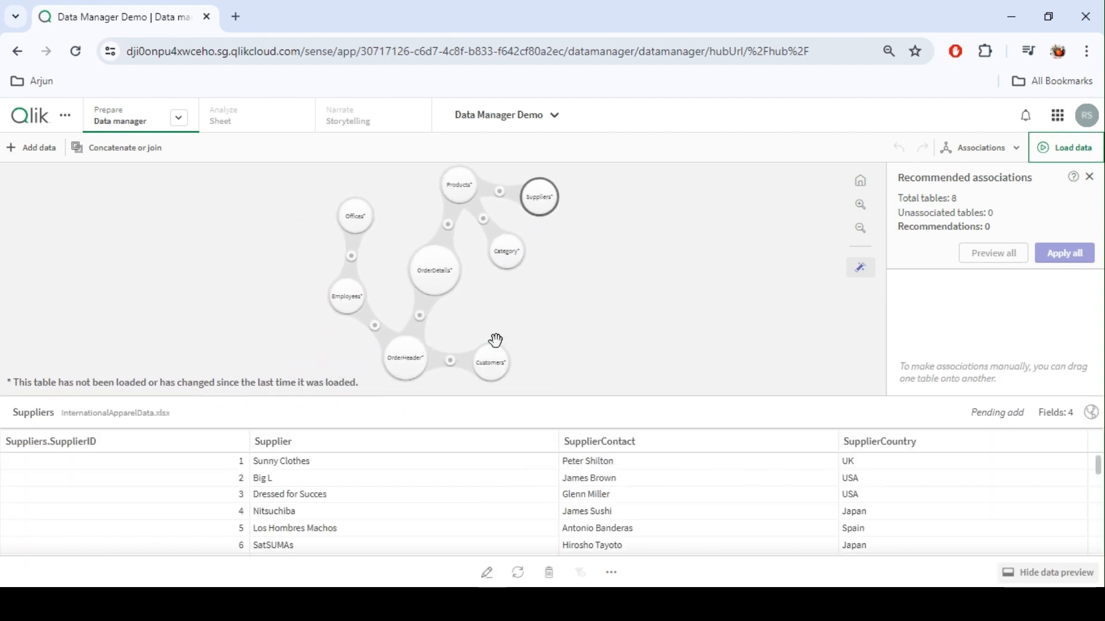
{"action": "left_click", "coordinate": [356, 217]}
{"action": "left_click", "coordinate": [357, 309]}
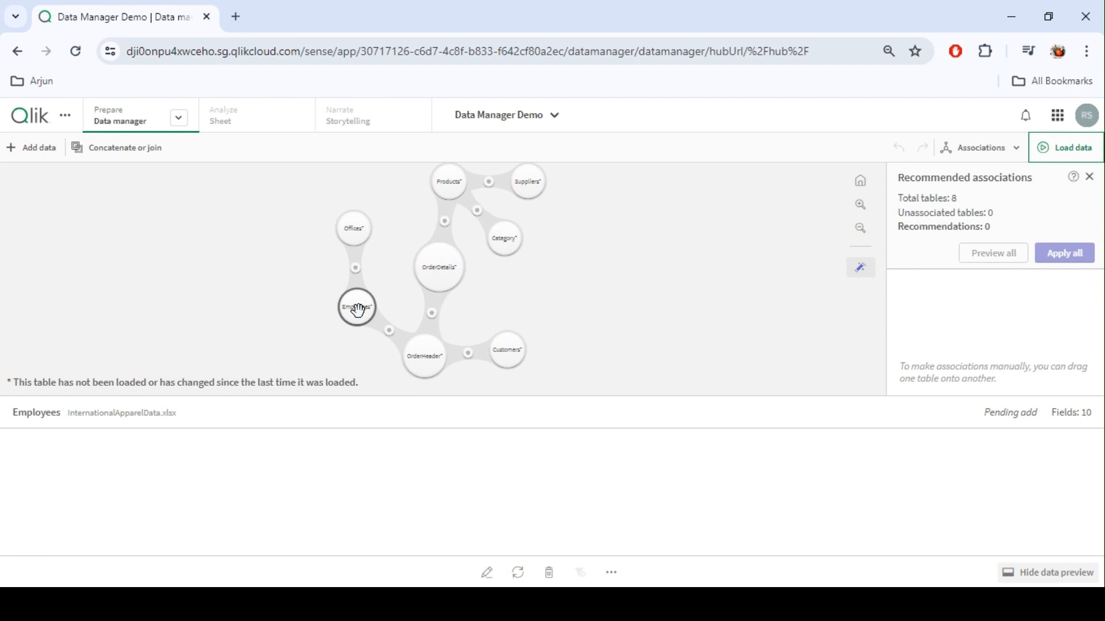
{"action": "left_click", "coordinate": [355, 228]}
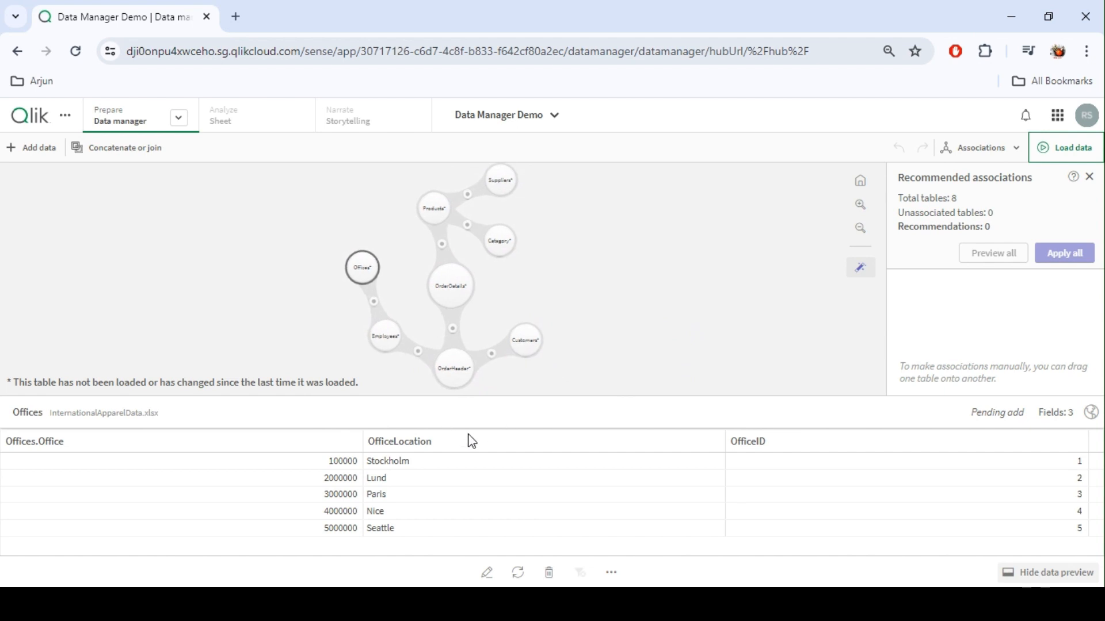
{"action": "left_click", "coordinate": [557, 289]}
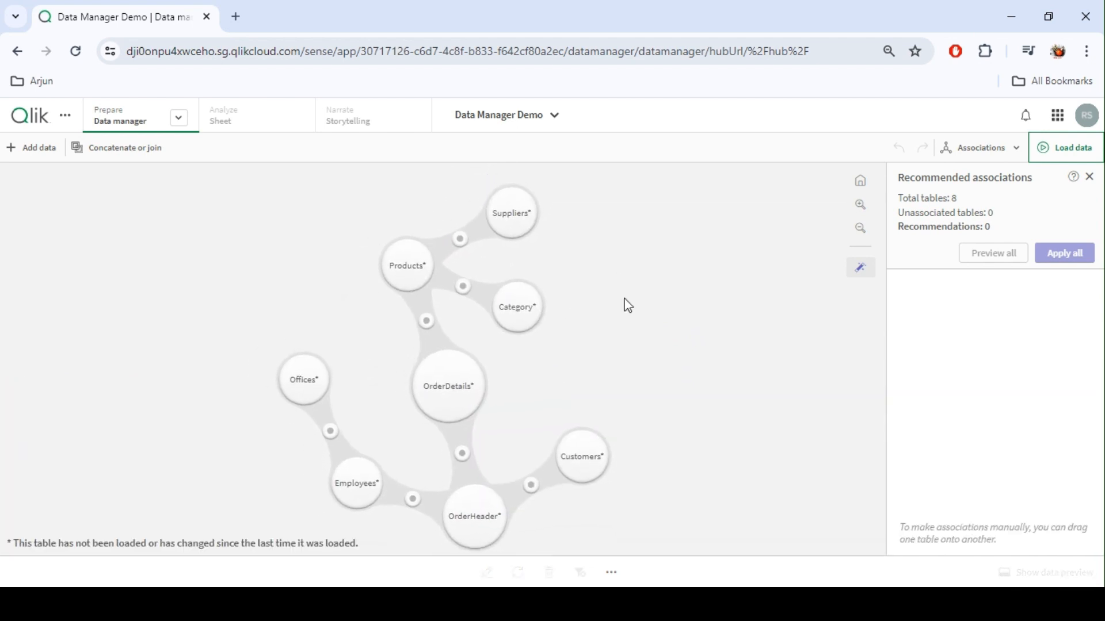
Review the actions available for concatenating or joining tables, leaving without choosing one
{"action": "left_click", "coordinate": [124, 150]}
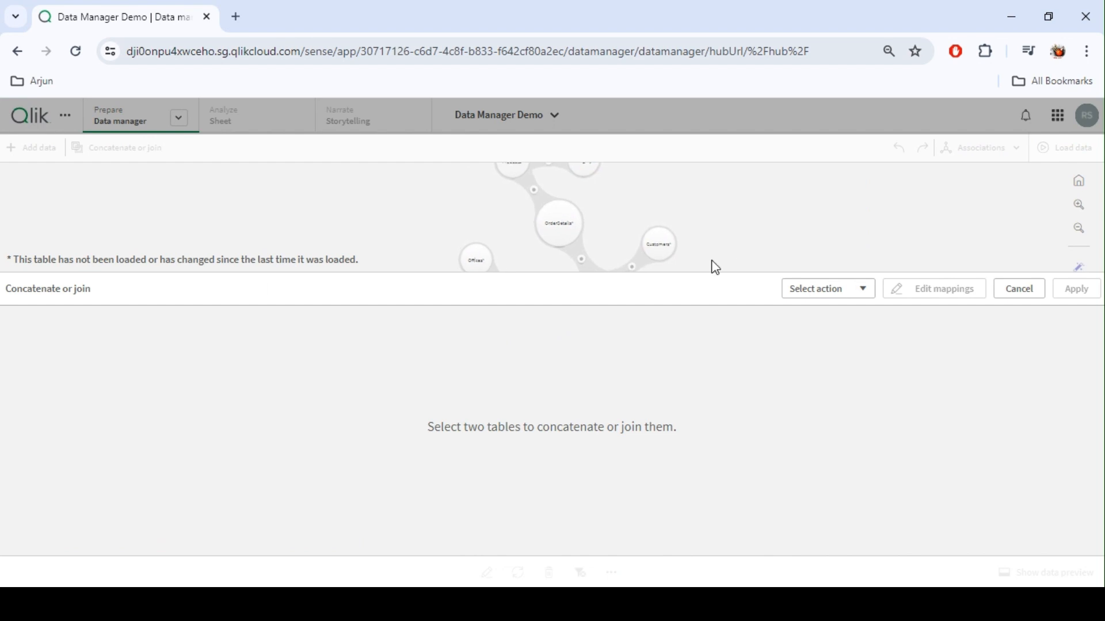
{"action": "left_click", "coordinate": [841, 301]}
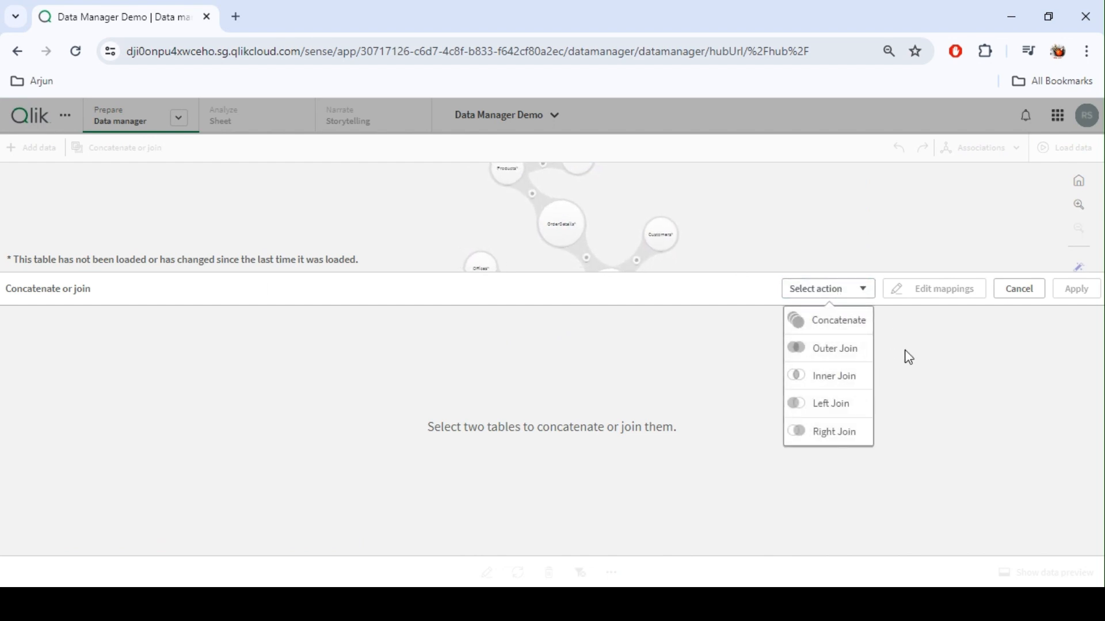
{"action": "left_click", "coordinate": [1019, 289]}
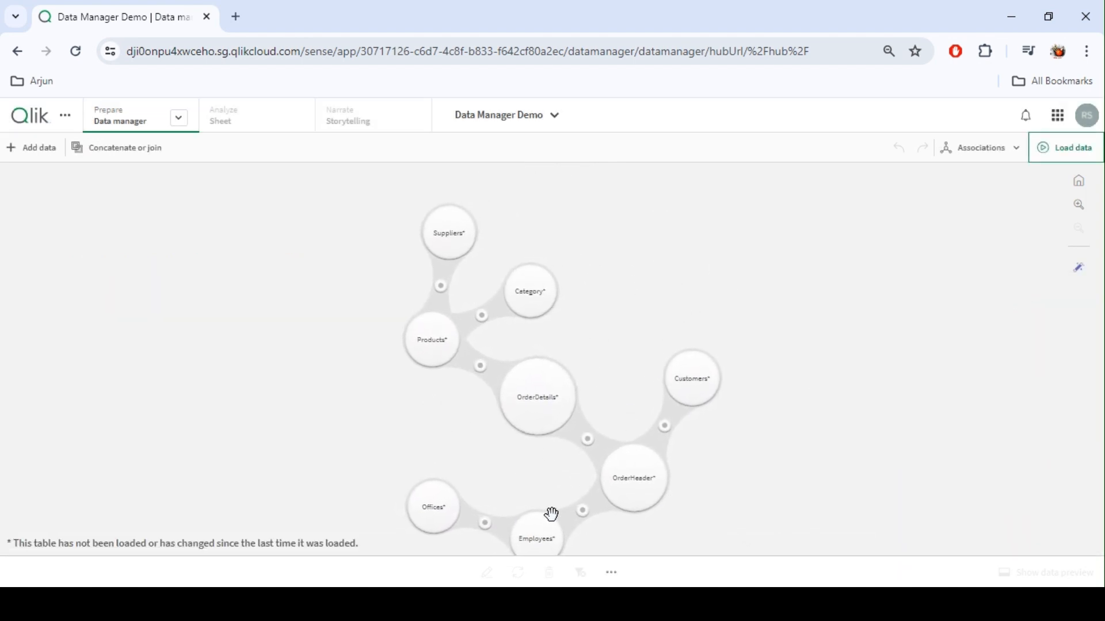
Compare the Employees and Offices data previews and break the association between these two tables
{"action": "left_click", "coordinate": [544, 530]}
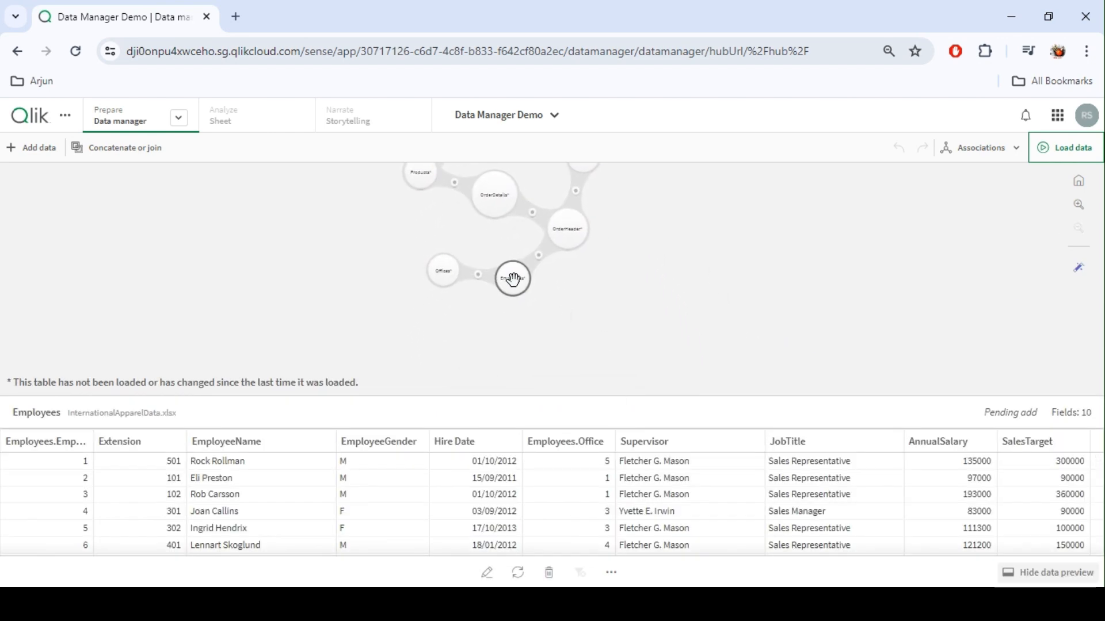
{"action": "left_click", "coordinate": [446, 272]}
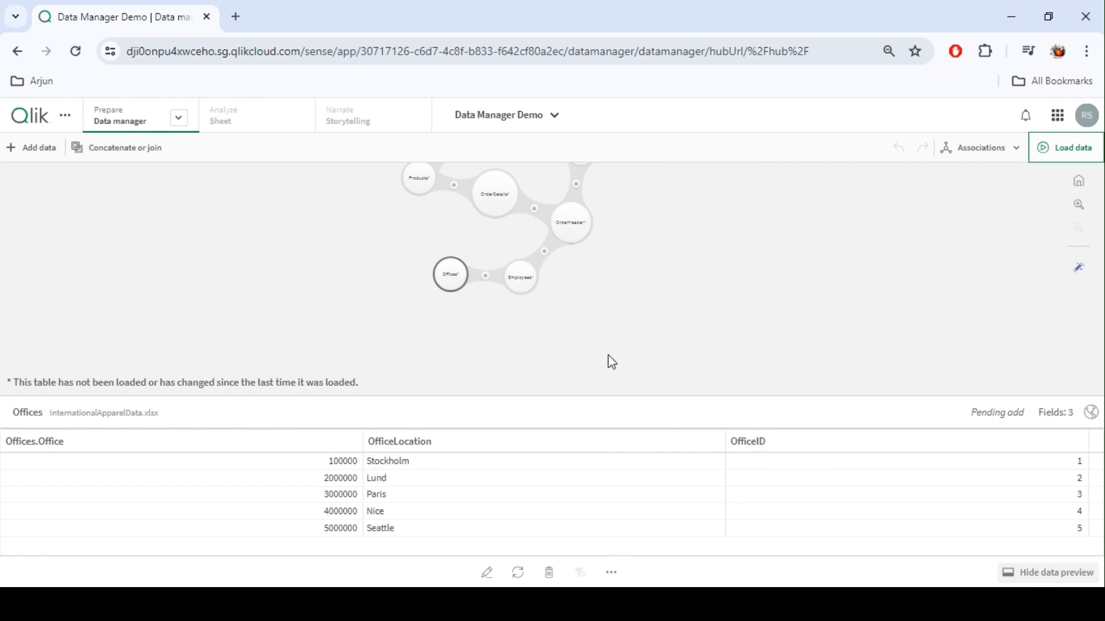
{"action": "left_click", "coordinate": [514, 275]}
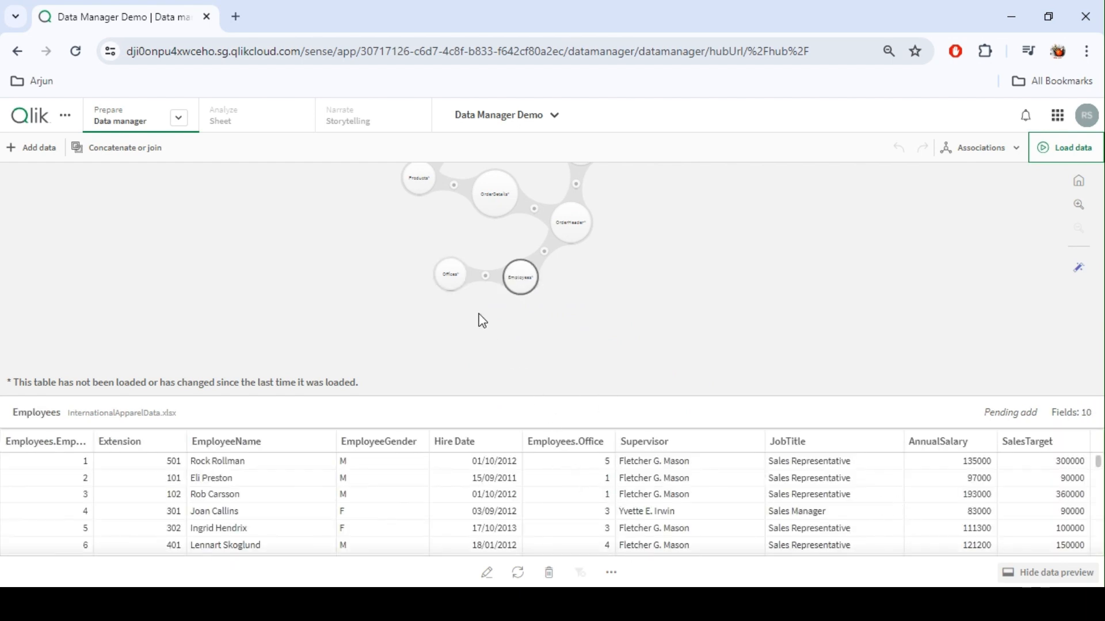
{"action": "left_click", "coordinate": [486, 275]}
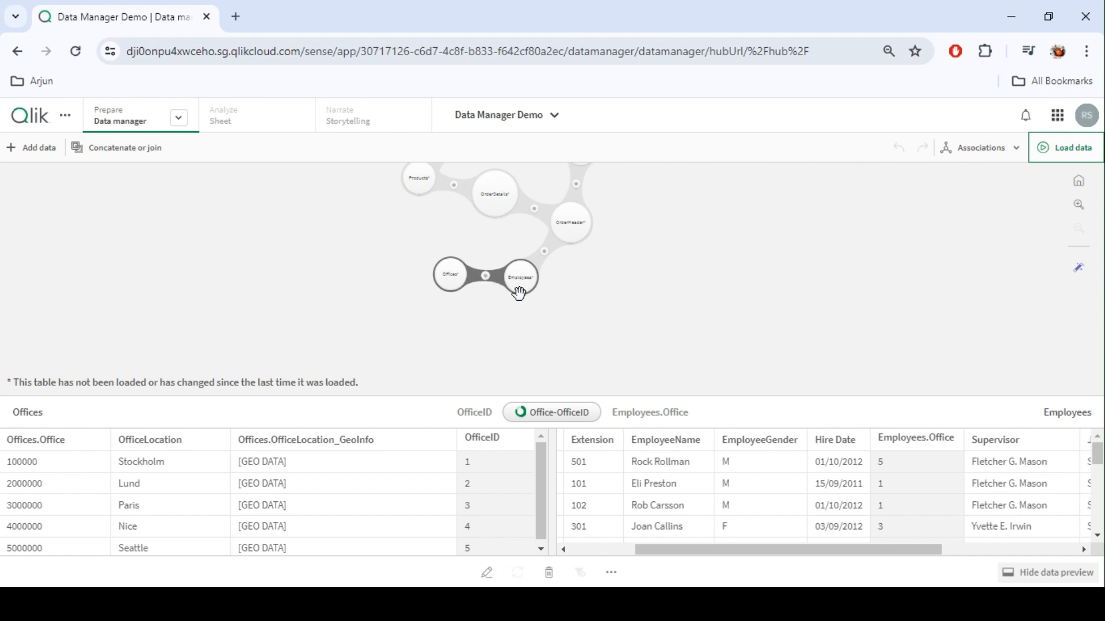
{"action": "left_click", "coordinate": [549, 573]}
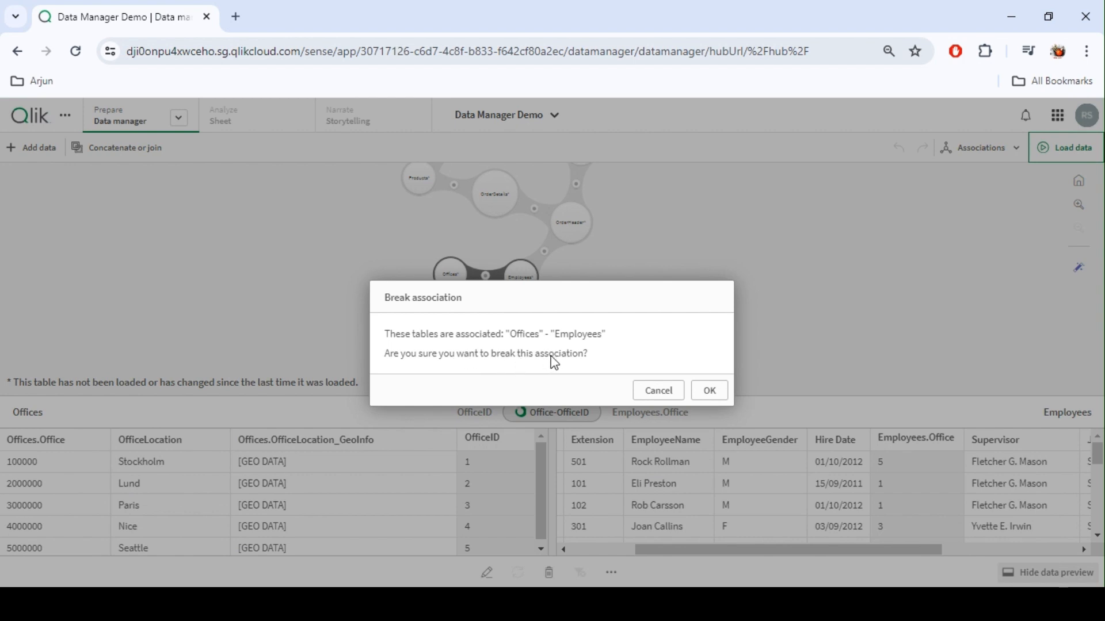
{"action": "left_click", "coordinate": [710, 391]}
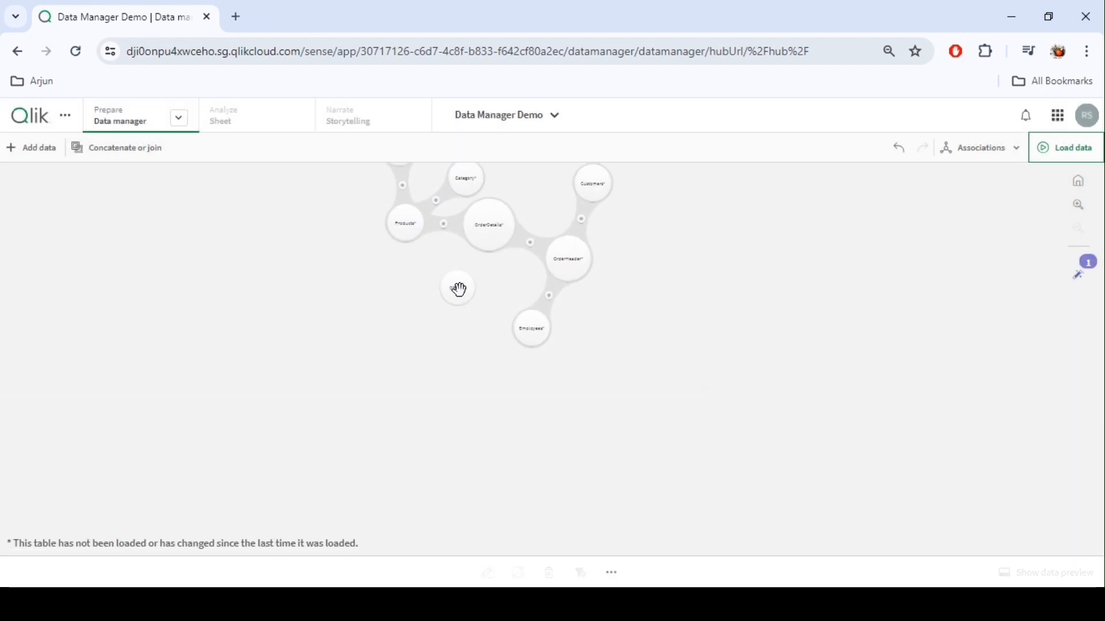
Compare the fields of the Offices and Employees tables in their data previews
{"action": "left_click", "coordinate": [458, 289]}
{"action": "left_click", "coordinate": [524, 299]}
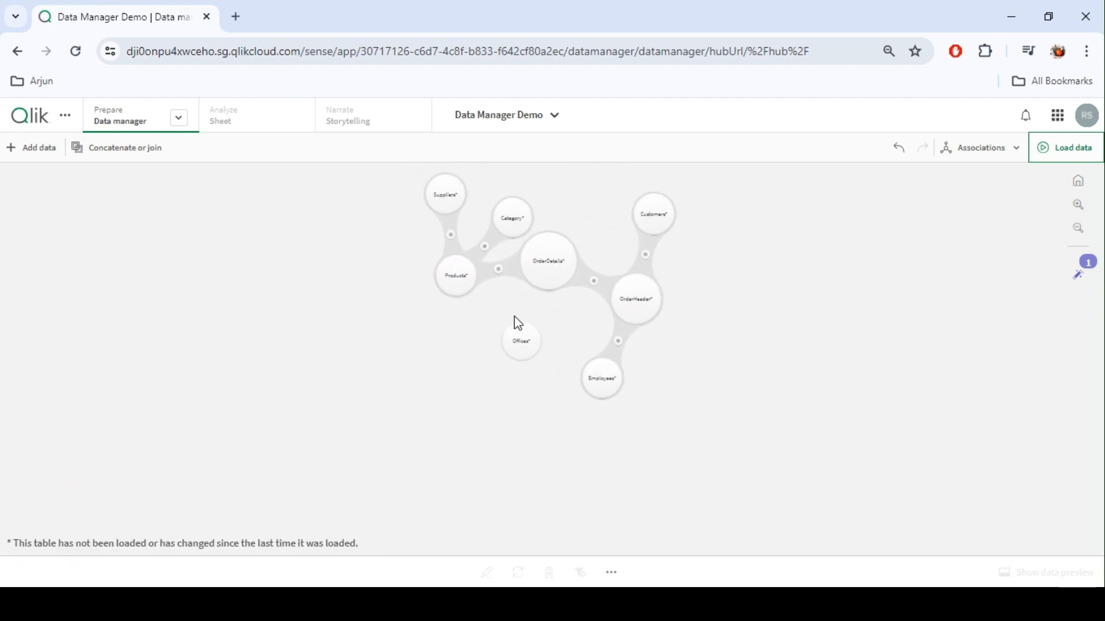
{"action": "left_click", "coordinate": [526, 354]}
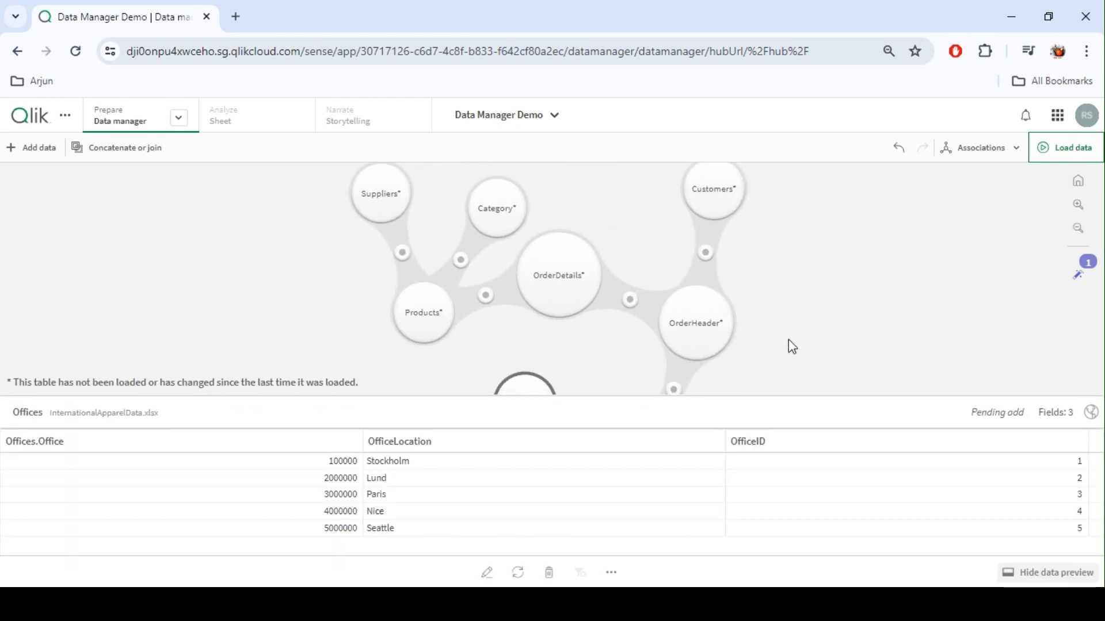
{"action": "left_click", "coordinate": [626, 357]}
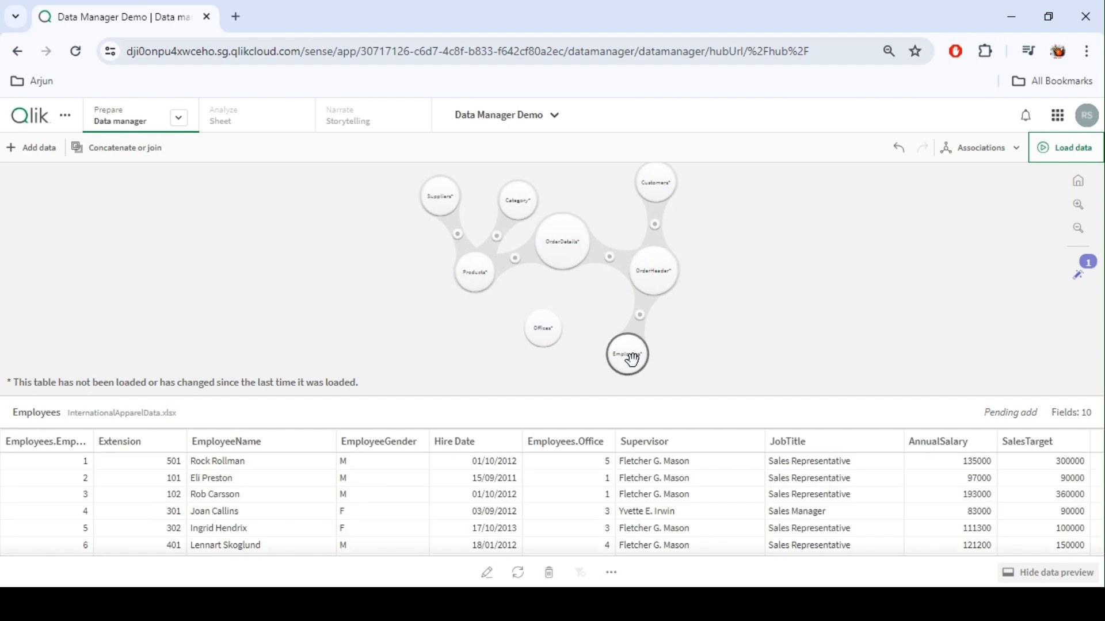
{"action": "left_click", "coordinate": [544, 336]}
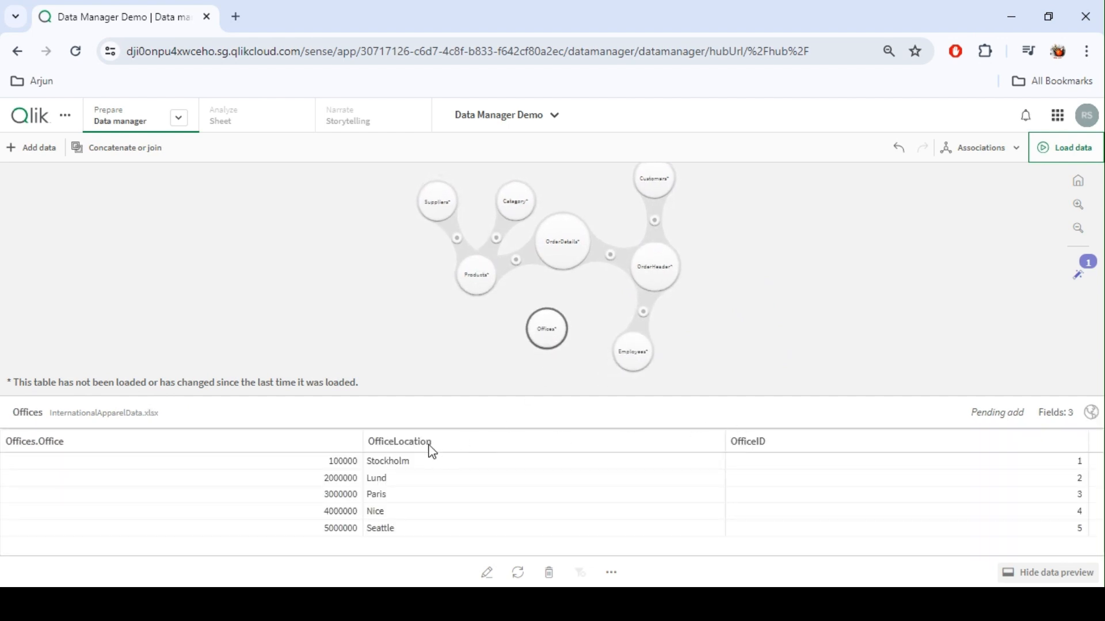
{"action": "left_click", "coordinate": [773, 355]}
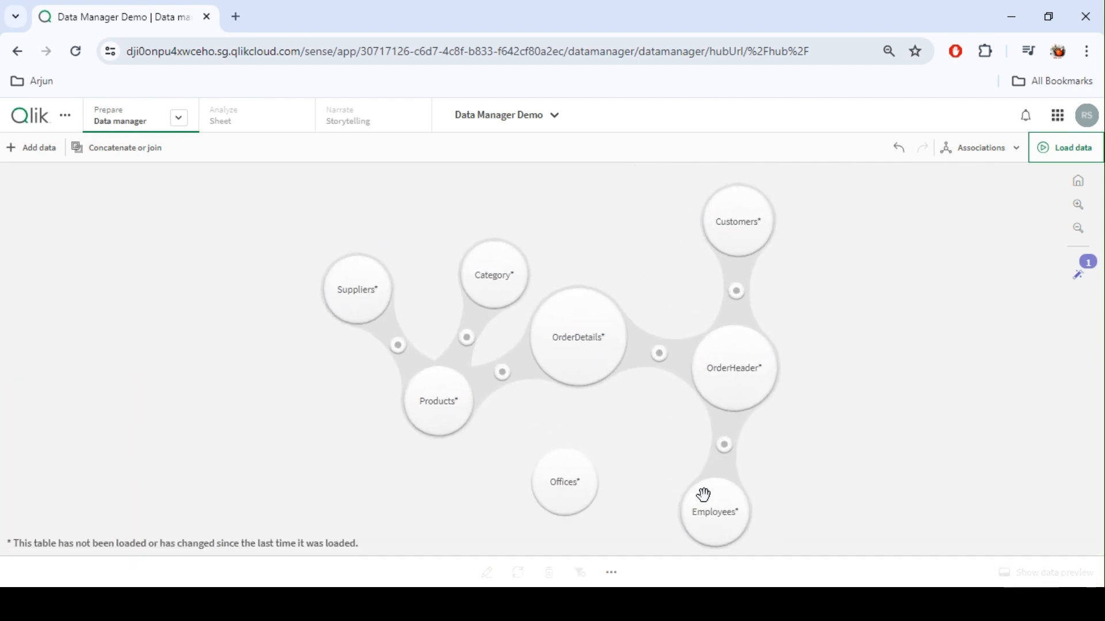
Set up a left join with Employees as the first table and Offices as the second
{"action": "left_click", "coordinate": [704, 495]}
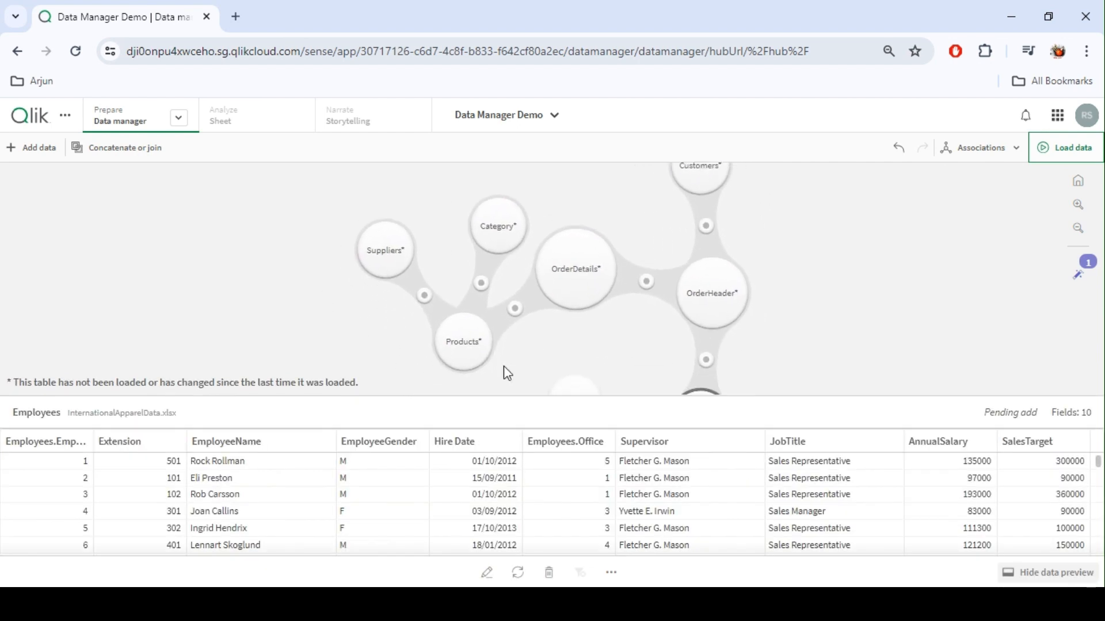
{"action": "left_click", "coordinate": [129, 149]}
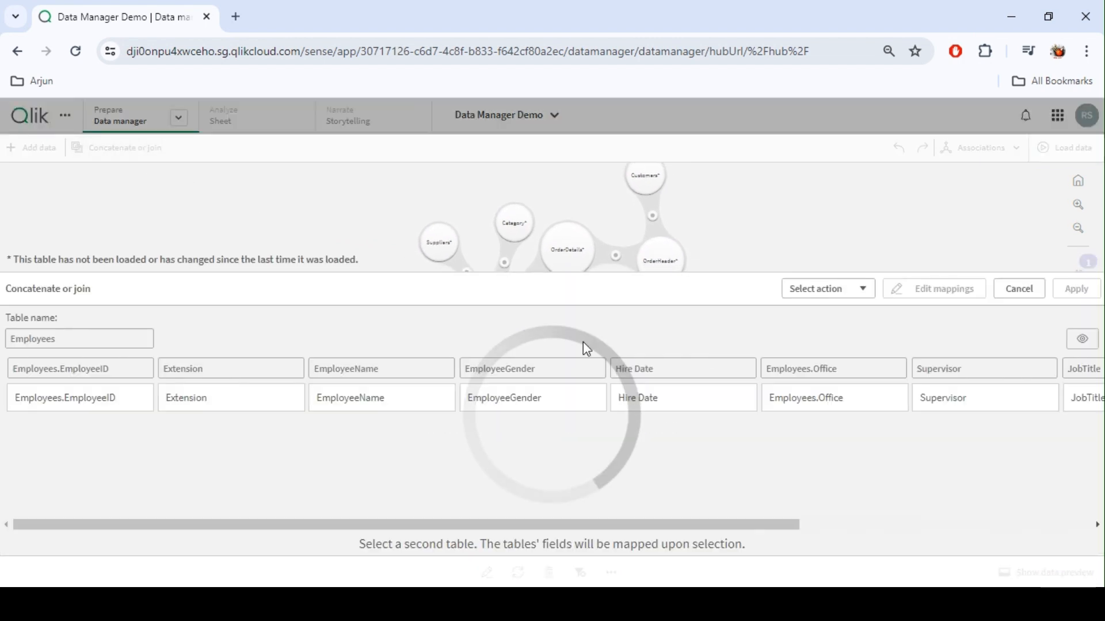
{"action": "left_click", "coordinate": [837, 291]}
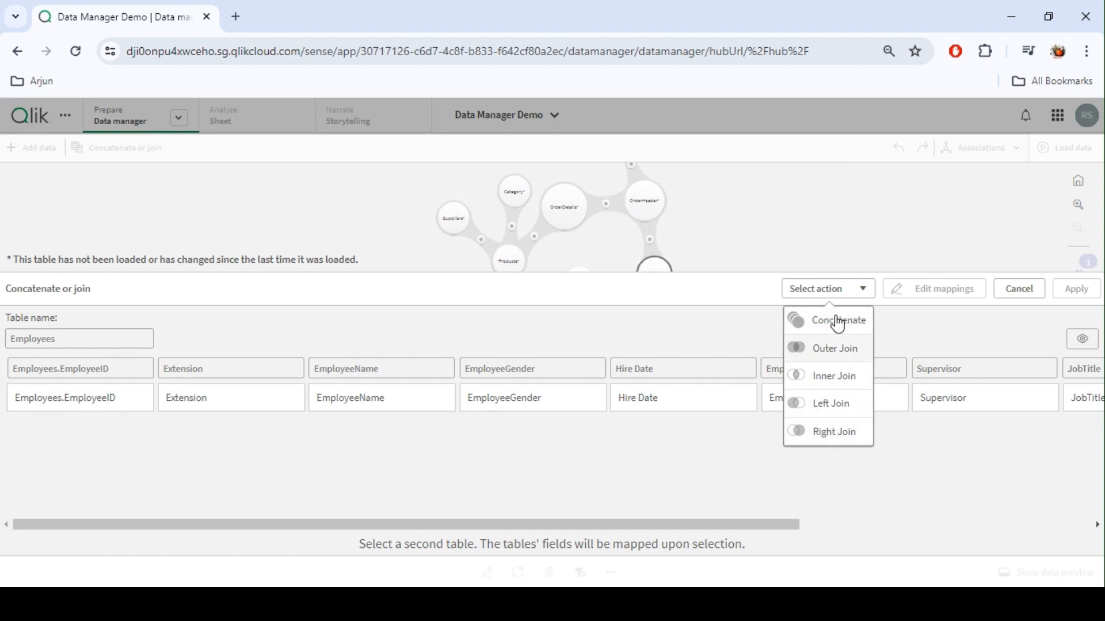
{"action": "left_click", "coordinate": [829, 406]}
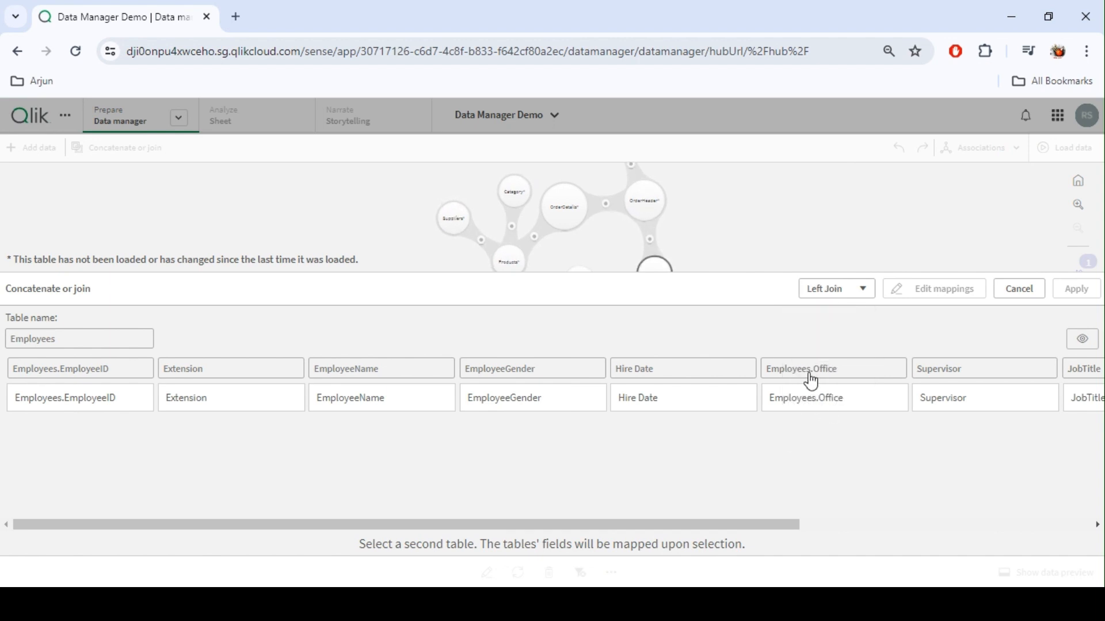
{"action": "left_click_drag", "start_coordinate": [716, 244], "coordinate": [665, 170]}
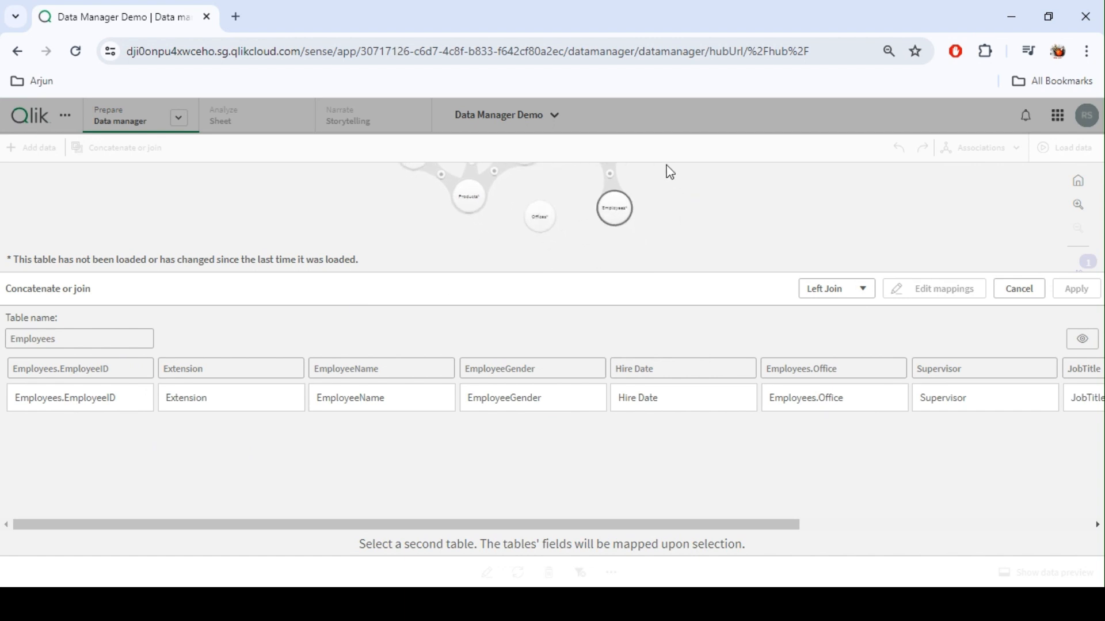
{"action": "left_click", "coordinate": [534, 211]}
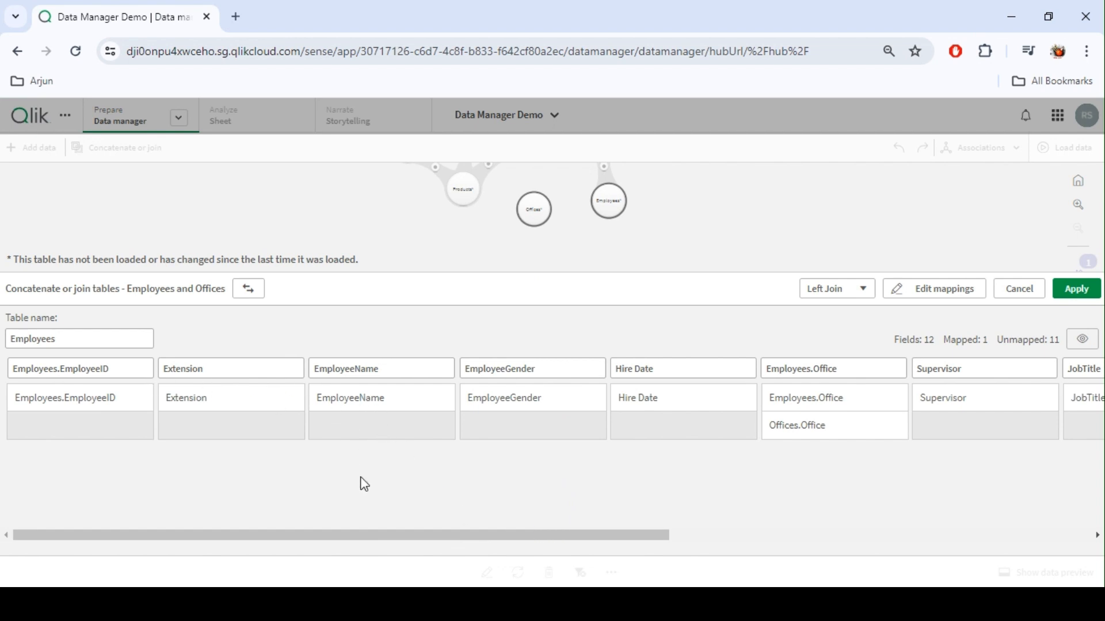
Examine how the Employees and Offices fields are mapped in the left join, including OfficeLocation and OfficeID
{"action": "scroll", "coordinate": [370, 536], "scroll_direction": "right", "scroll_amount": 3}
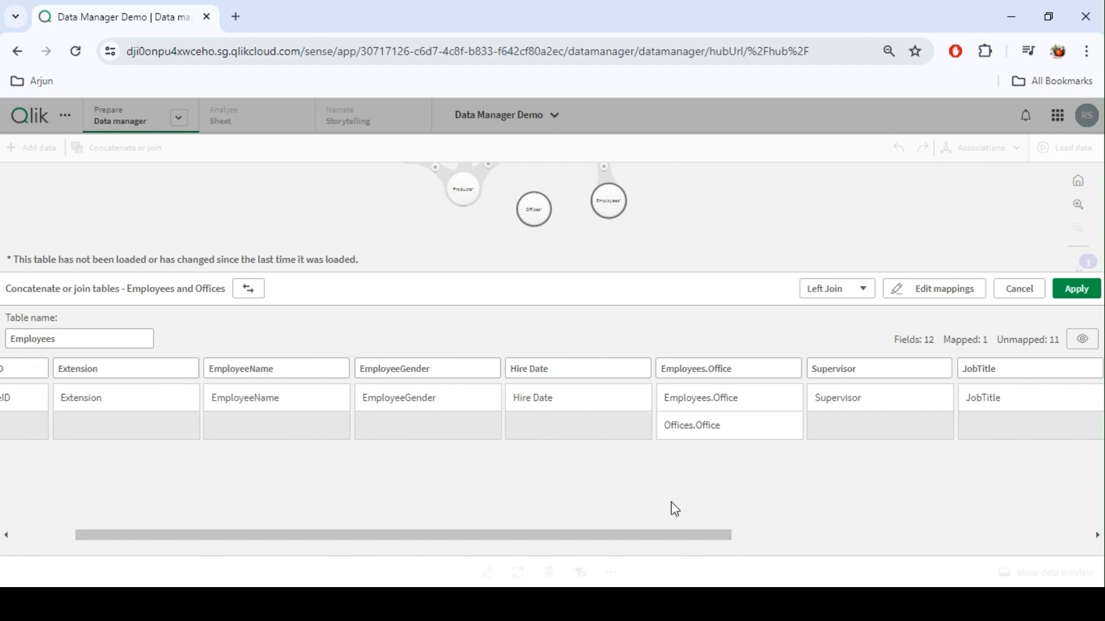
{"action": "left_click_drag", "start_coordinate": [639, 535], "coordinate": [967, 535]}
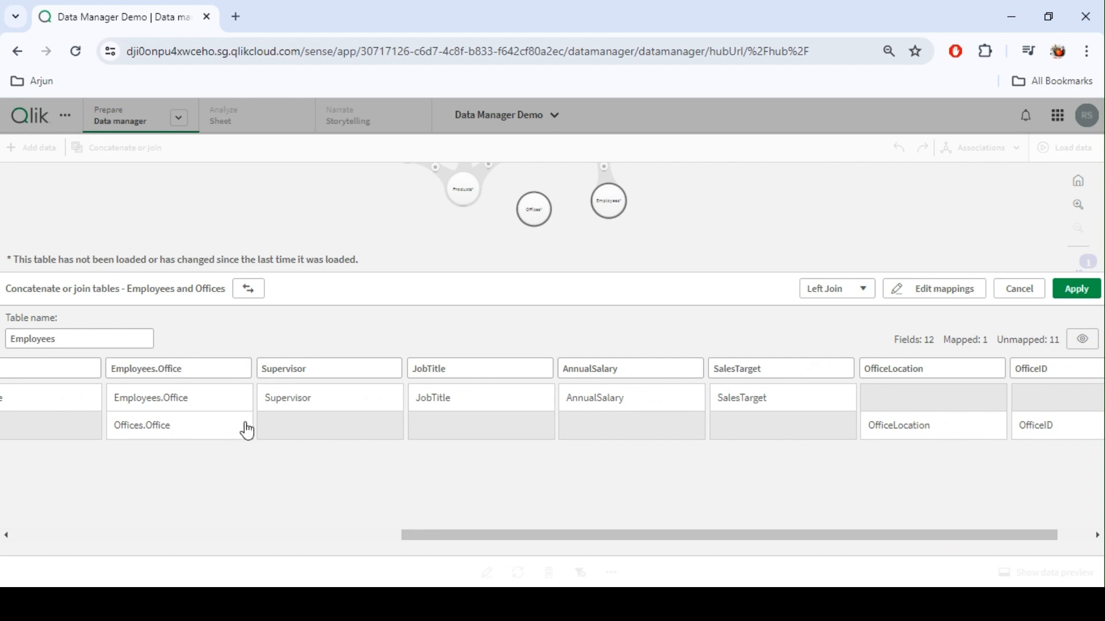
{"action": "left_click_drag", "start_coordinate": [627, 536], "coordinate": [695, 536]}
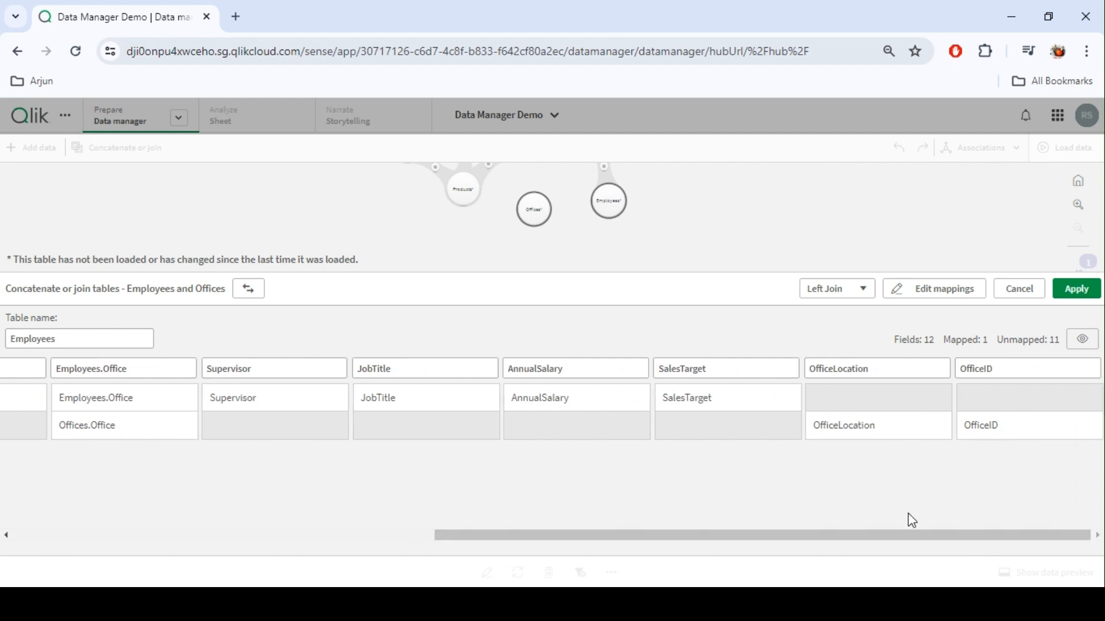
{"action": "left_click_drag", "start_coordinate": [797, 536], "coordinate": [663, 536]}
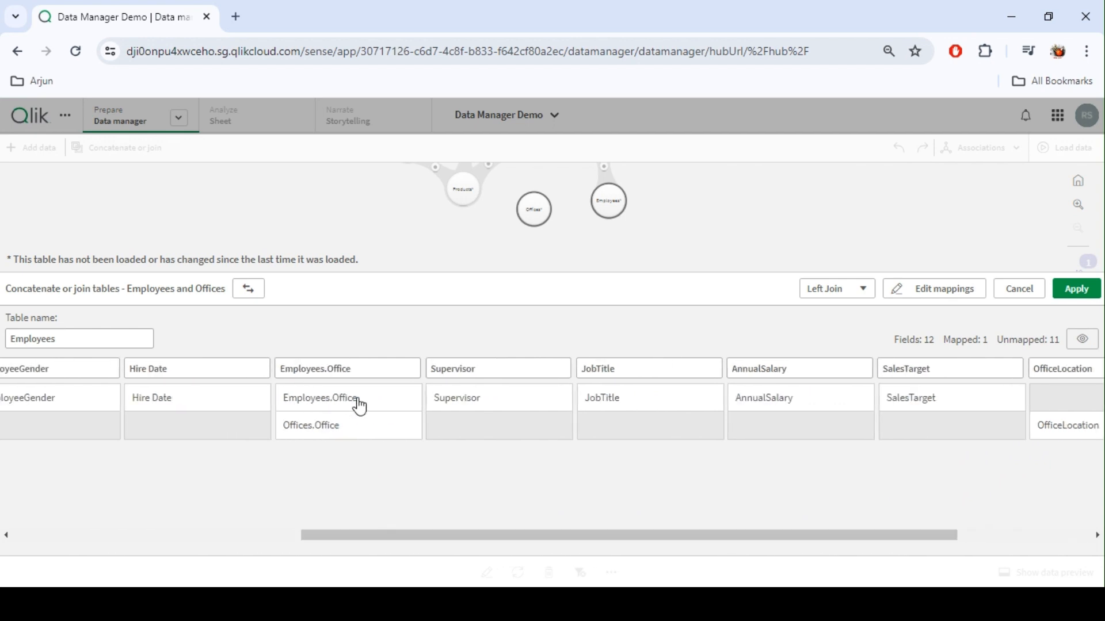
{"action": "left_click_drag", "start_coordinate": [487, 536], "coordinate": [592, 536]}
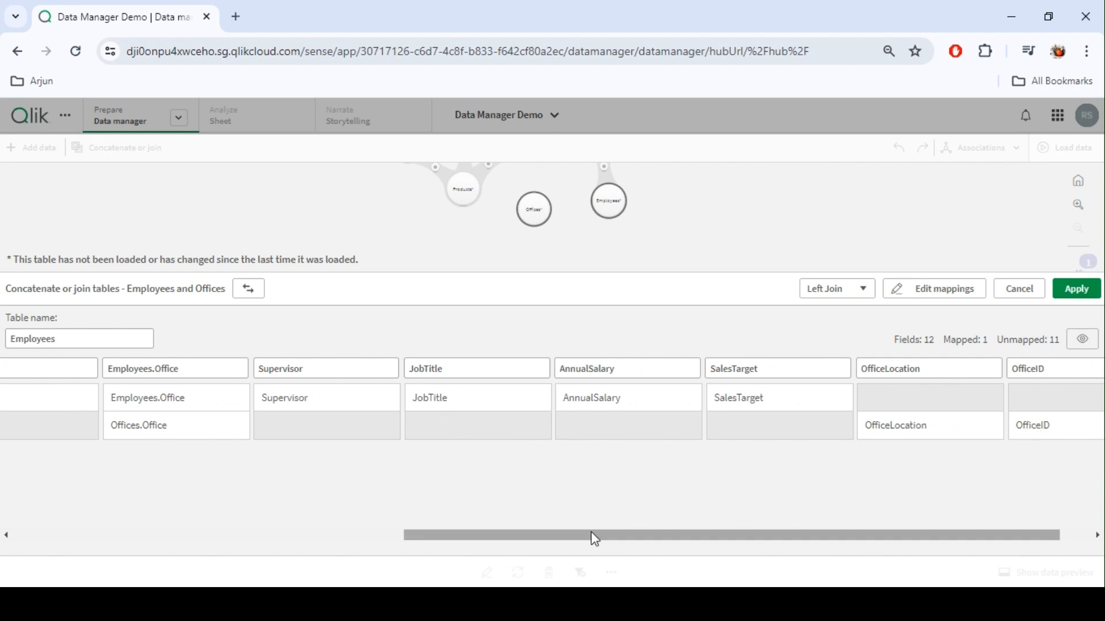
{"action": "left_click_drag", "start_coordinate": [591, 536], "coordinate": [775, 535]}
Edit the join mappings so that OfficeID replaces Offices.Office as the field matched to Employees.Office
{"action": "left_click", "coordinate": [935, 298]}
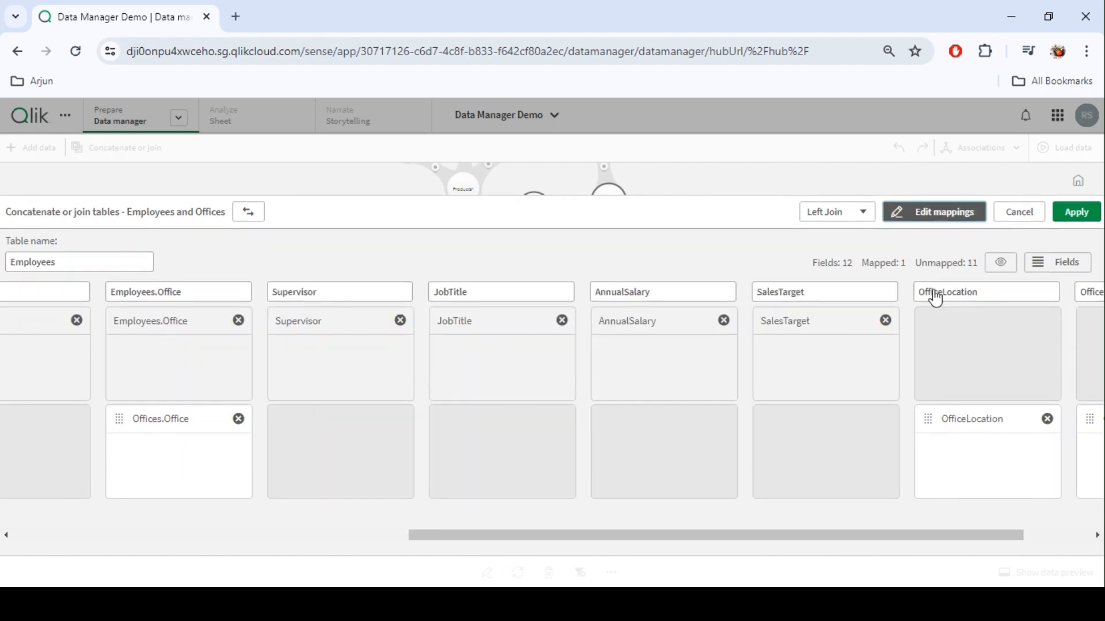
{"action": "left_click_drag", "start_coordinate": [786, 537], "coordinate": [886, 517]}
{"action": "scroll", "coordinate": [751, 520], "scroll_direction": "left", "scroll_amount": 5}
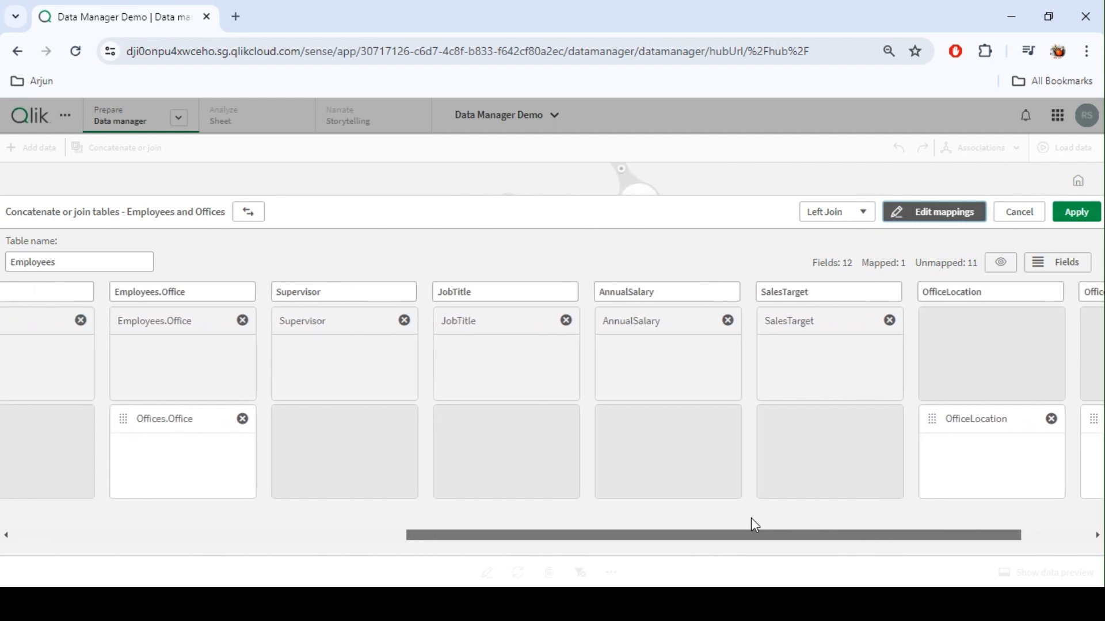
{"action": "scroll", "coordinate": [805, 519], "scroll_direction": "right", "scroll_amount": 5}
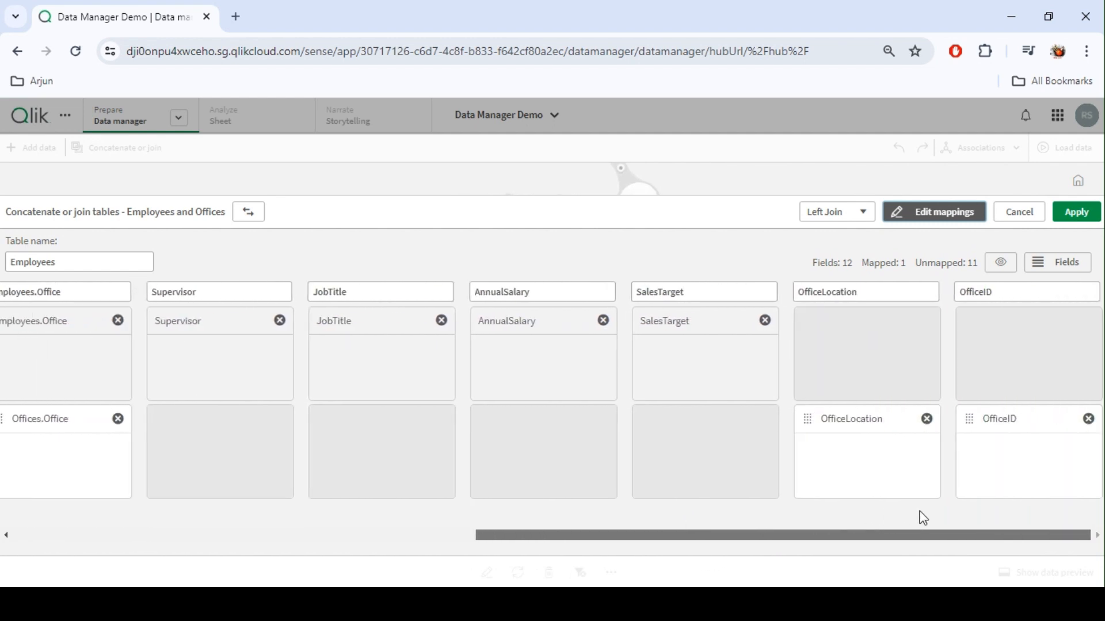
{"action": "left_click_drag", "start_coordinate": [867, 532], "coordinate": [750, 538]}
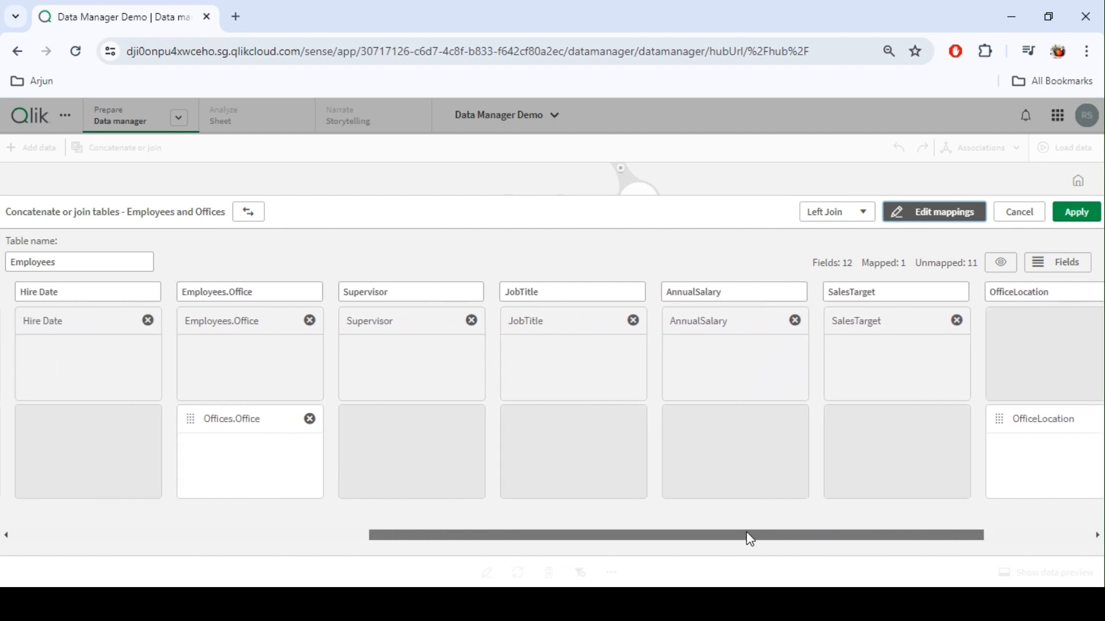
{"action": "left_click", "coordinate": [310, 419]}
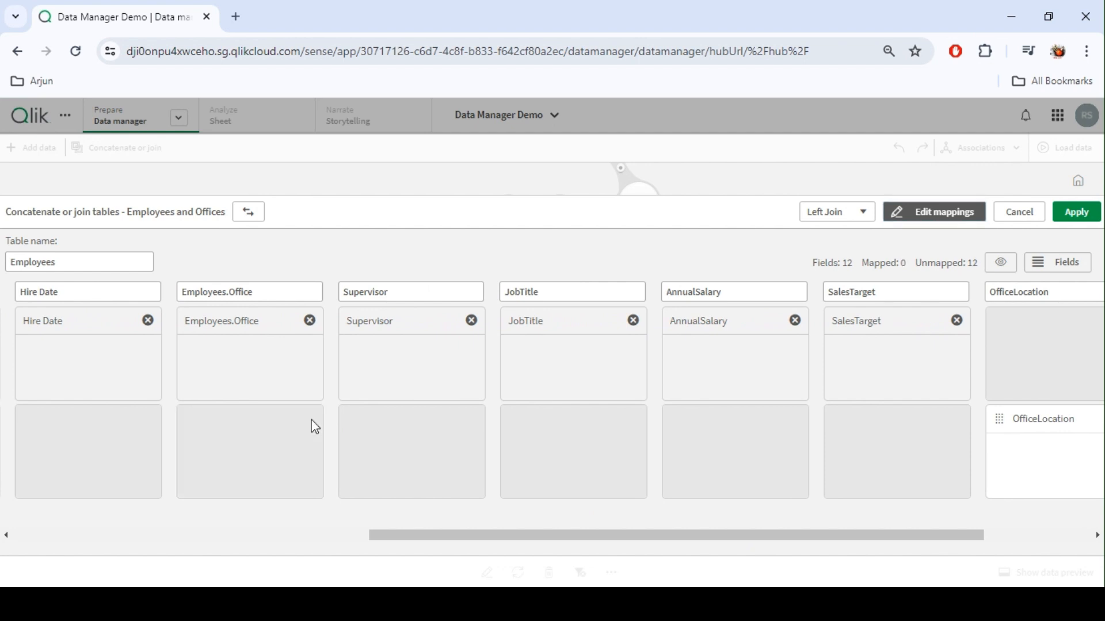
{"action": "left_click_drag", "start_coordinate": [436, 538], "coordinate": [582, 535]}
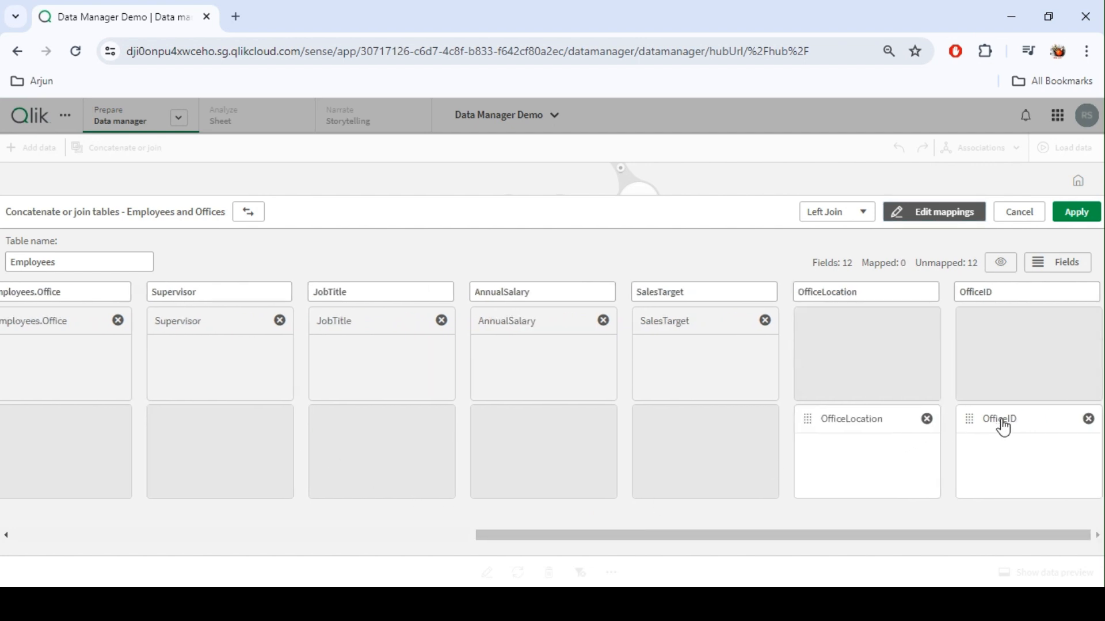
{"action": "left_click_drag", "start_coordinate": [1002, 427], "coordinate": [112, 441]}
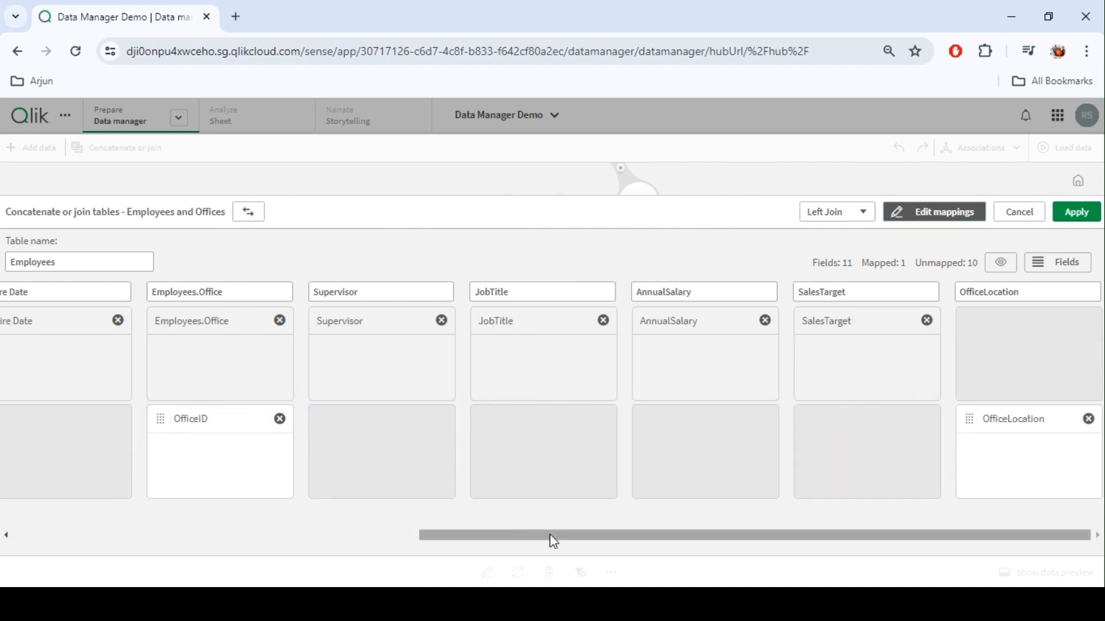
Check the revised field mapping and apply the left join of Employees and Offices
{"action": "left_click_drag", "start_coordinate": [550, 535], "coordinate": [477, 534]}
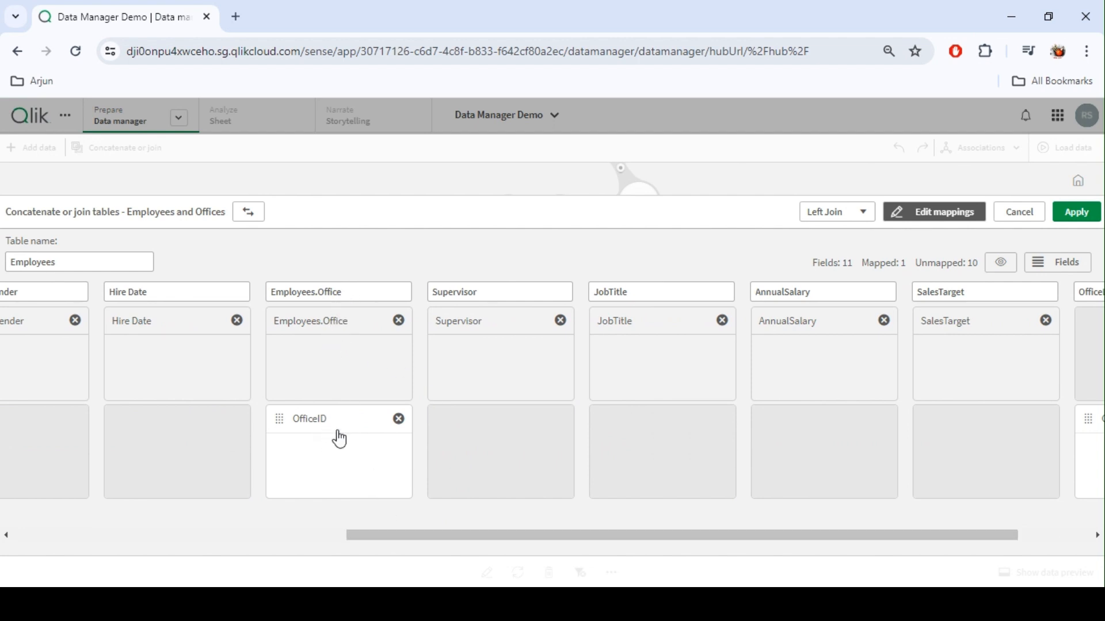
{"action": "left_click_drag", "start_coordinate": [395, 534], "coordinate": [520, 538]}
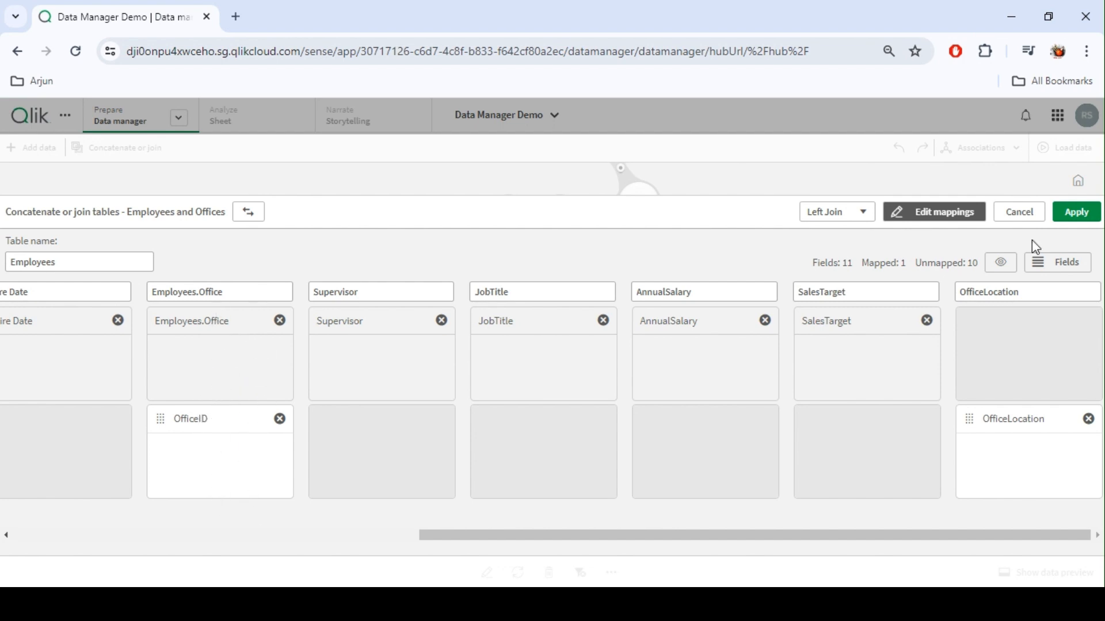
{"action": "left_click", "coordinate": [1076, 214]}
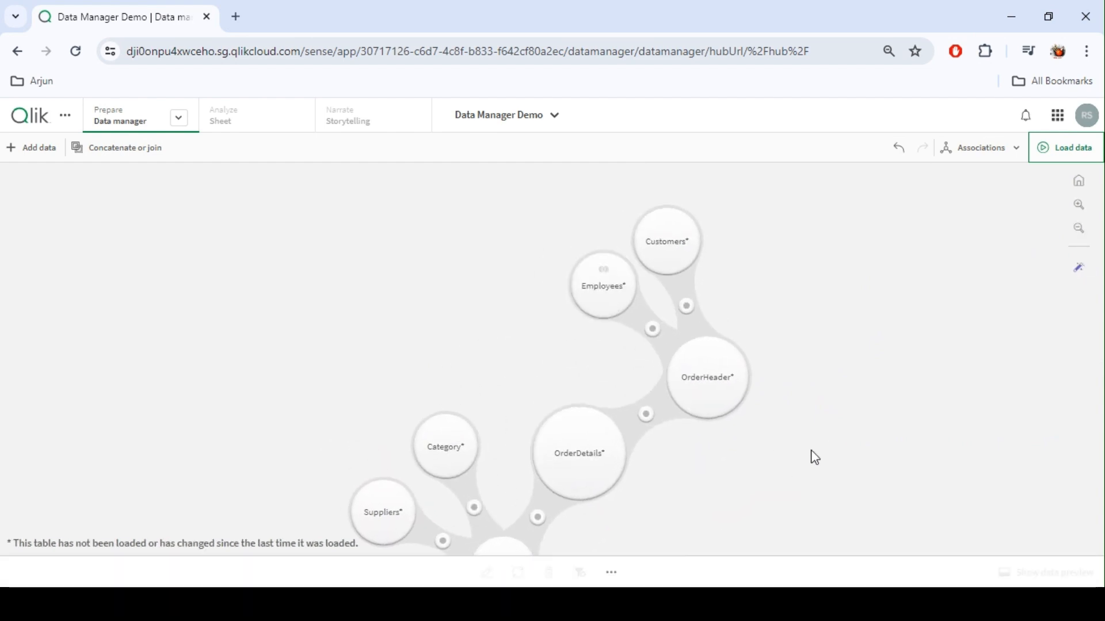
Preview the joined Employees table and look through its rows, including the OfficeLocation field
{"action": "left_click", "coordinate": [587, 286]}
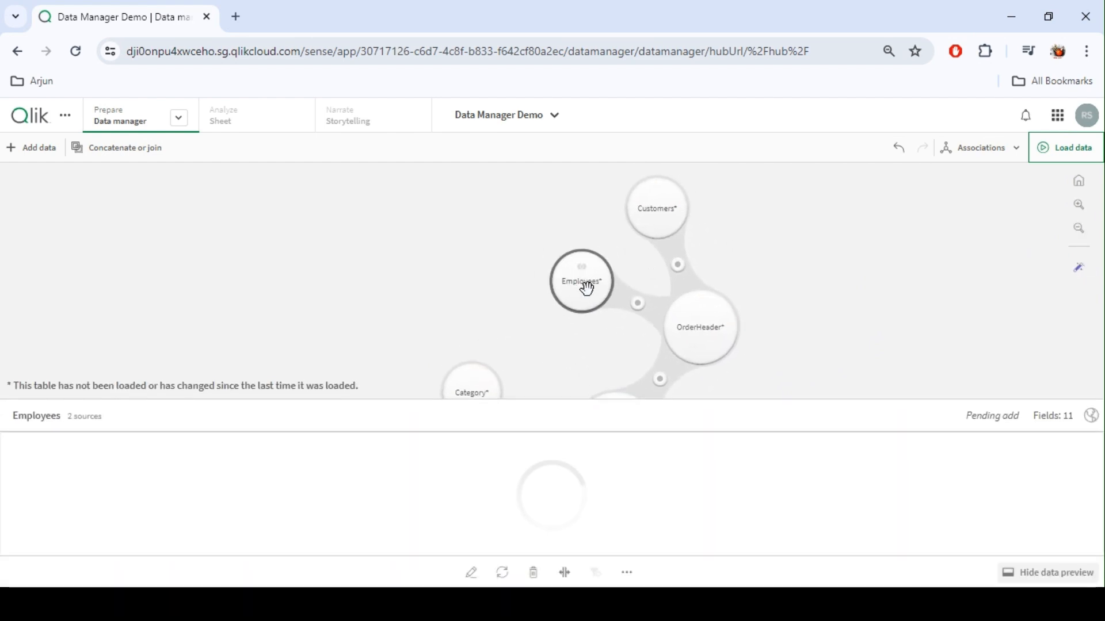
{"action": "left_click", "coordinate": [770, 293]}
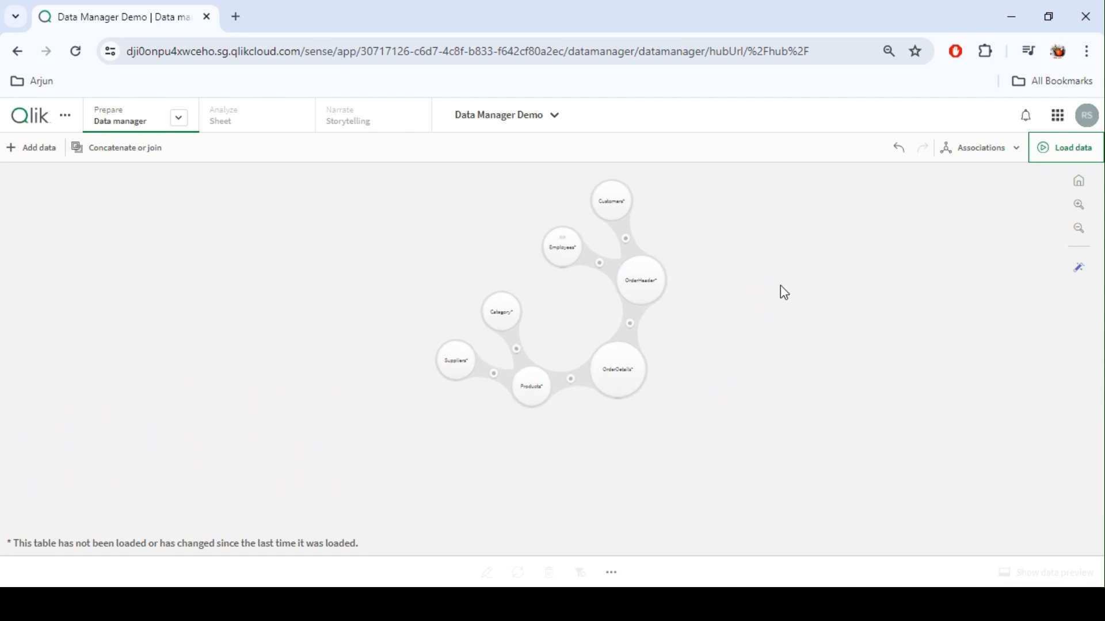
{"action": "left_click", "coordinate": [568, 271]}
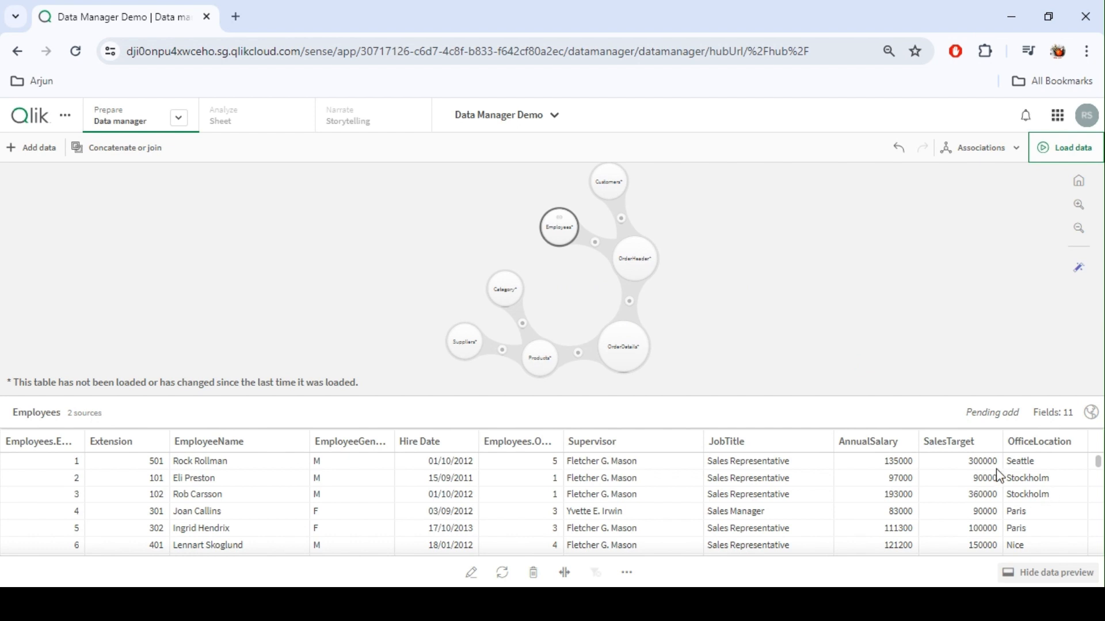
{"action": "scroll", "coordinate": [654, 270], "scroll_direction": "up", "scroll_amount": 1}
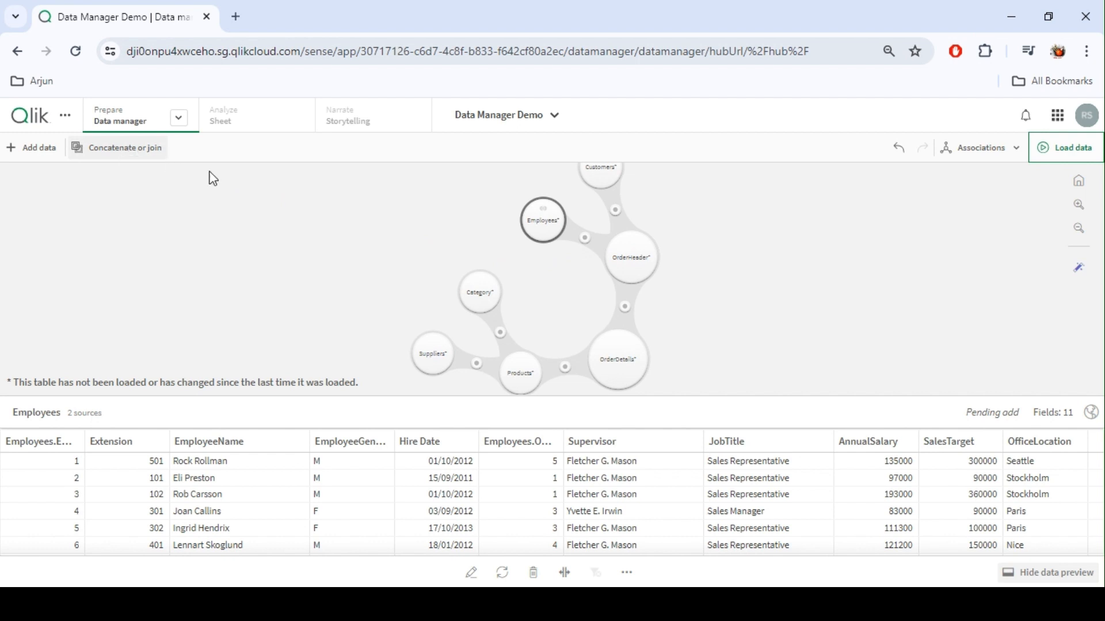
{"action": "scroll", "coordinate": [608, 476], "scroll_direction": "down", "scroll_amount": 6}
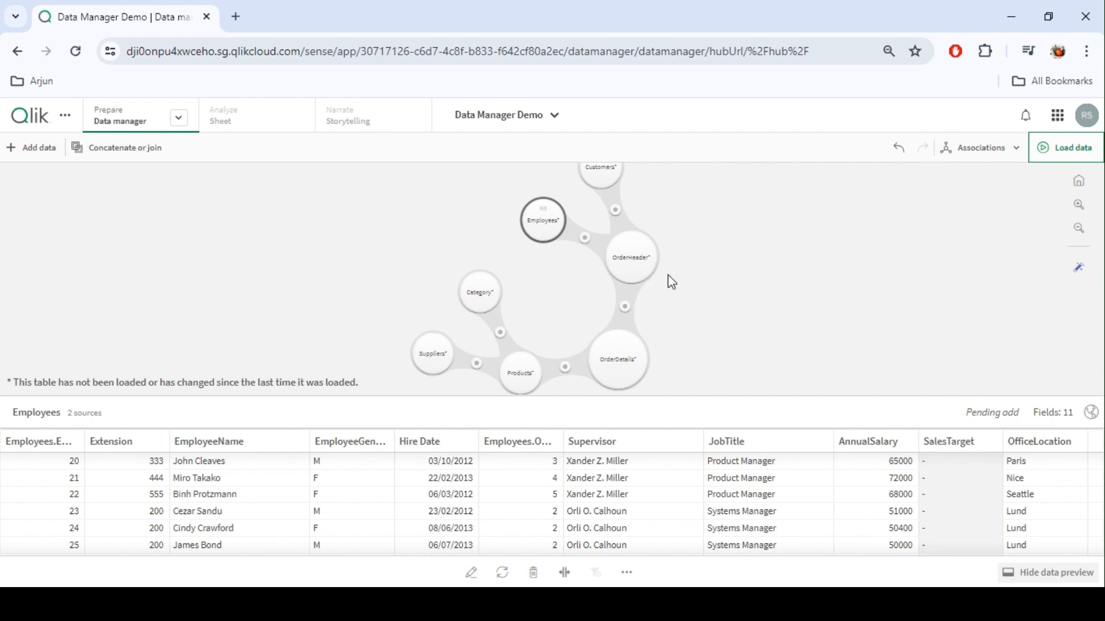
Load the data into the app and return to the data model
{"action": "left_click", "coordinate": [1074, 156]}
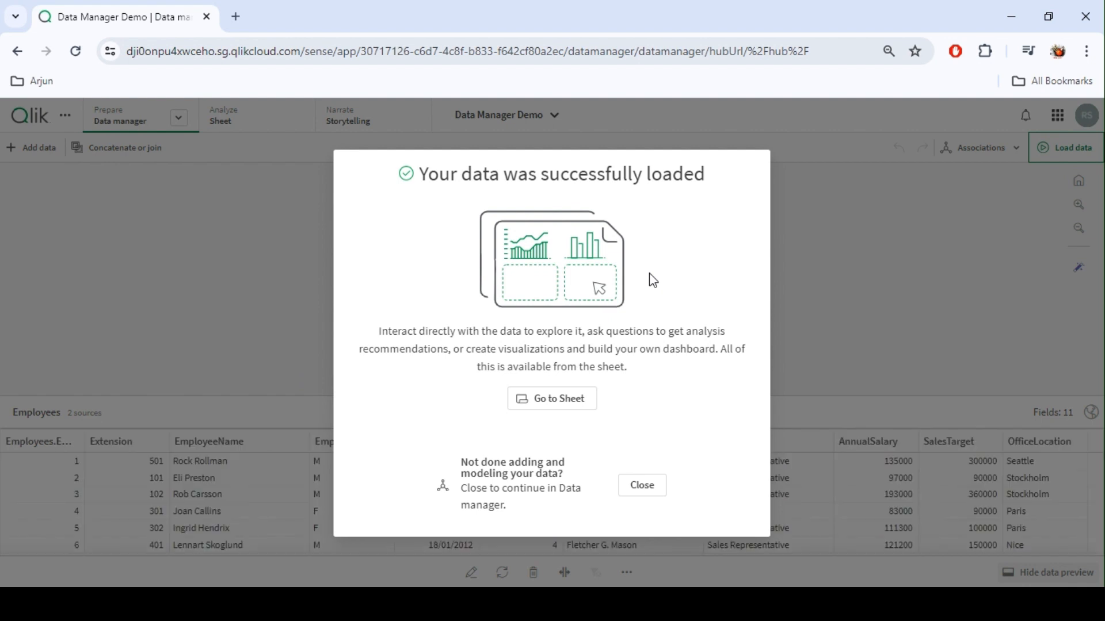
{"action": "left_click", "coordinate": [643, 486]}
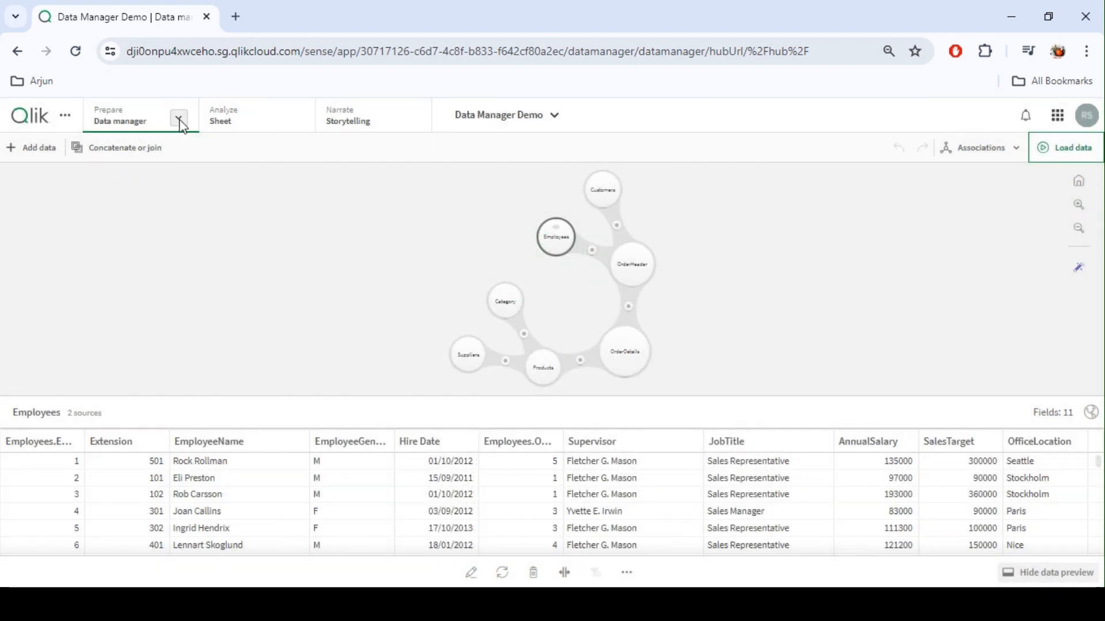
Open the auto-generated section in the data load editor and look through its geographic base and mapping tables
{"action": "left_click", "coordinate": [181, 125]}
{"action": "left_click", "coordinate": [137, 182]}
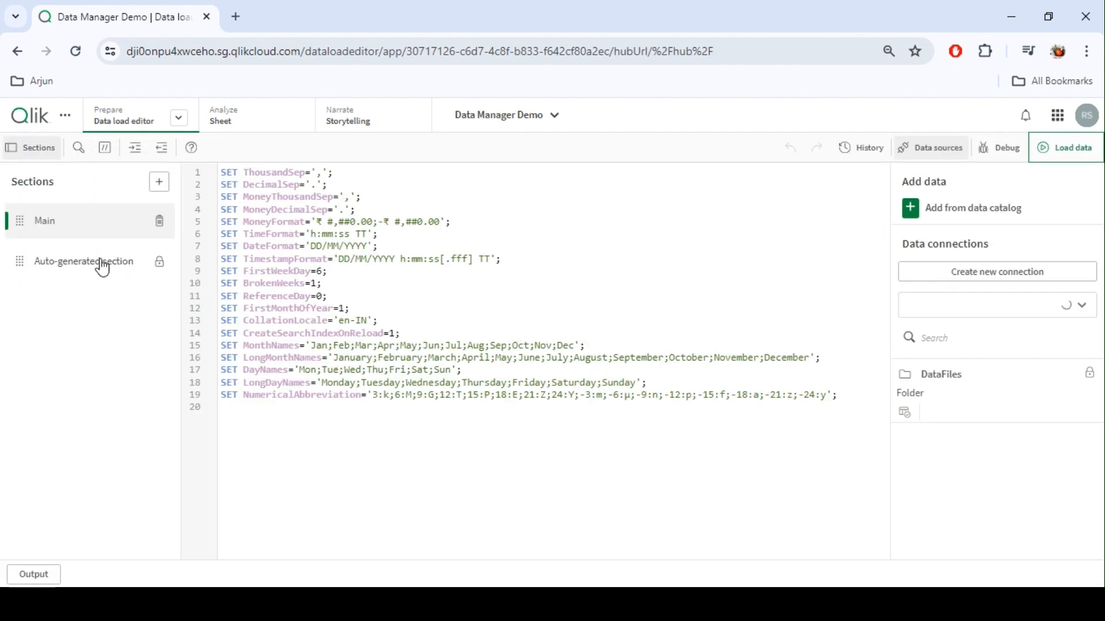
{"action": "left_click", "coordinate": [103, 265]}
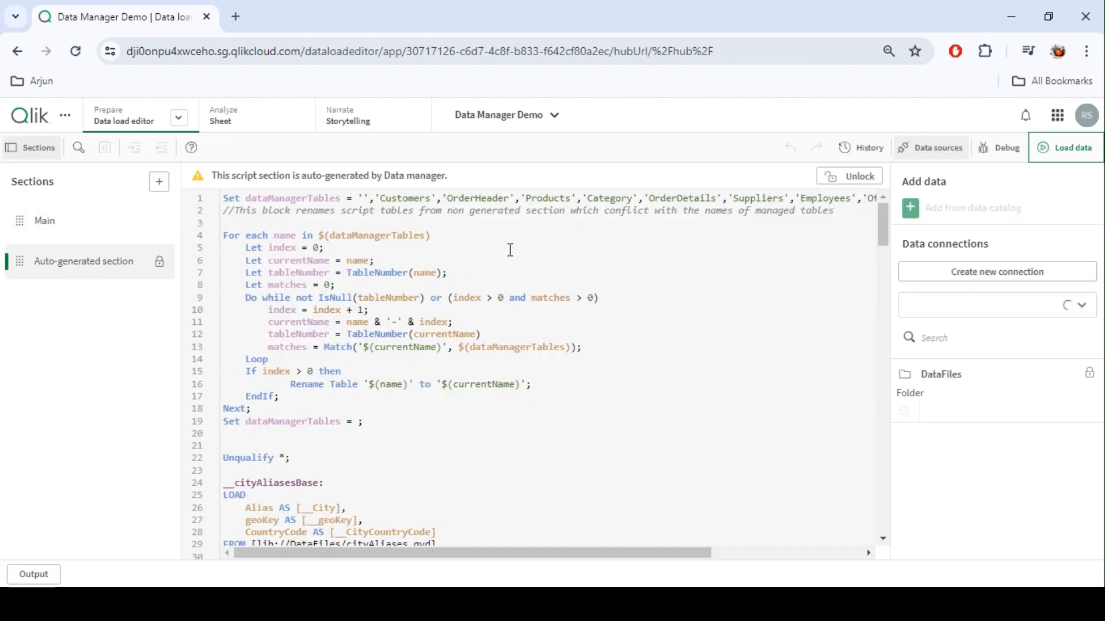
{"action": "scroll", "coordinate": [506, 249], "scroll_direction": "down", "scroll_amount": 10}
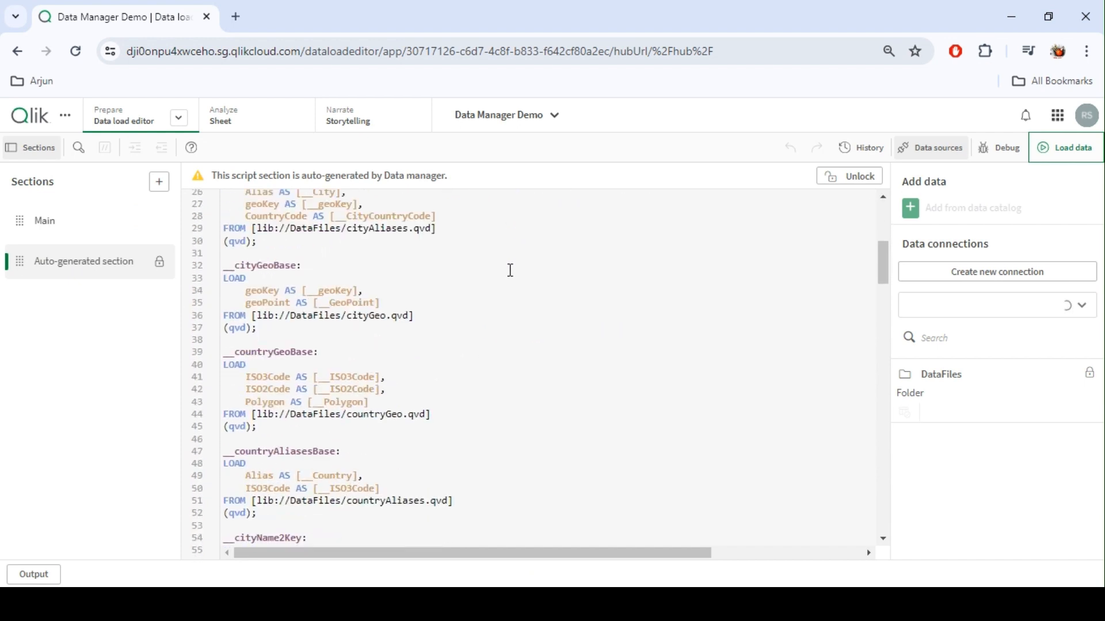
{"action": "scroll", "coordinate": [511, 271], "scroll_direction": "down", "scroll_amount": 14}
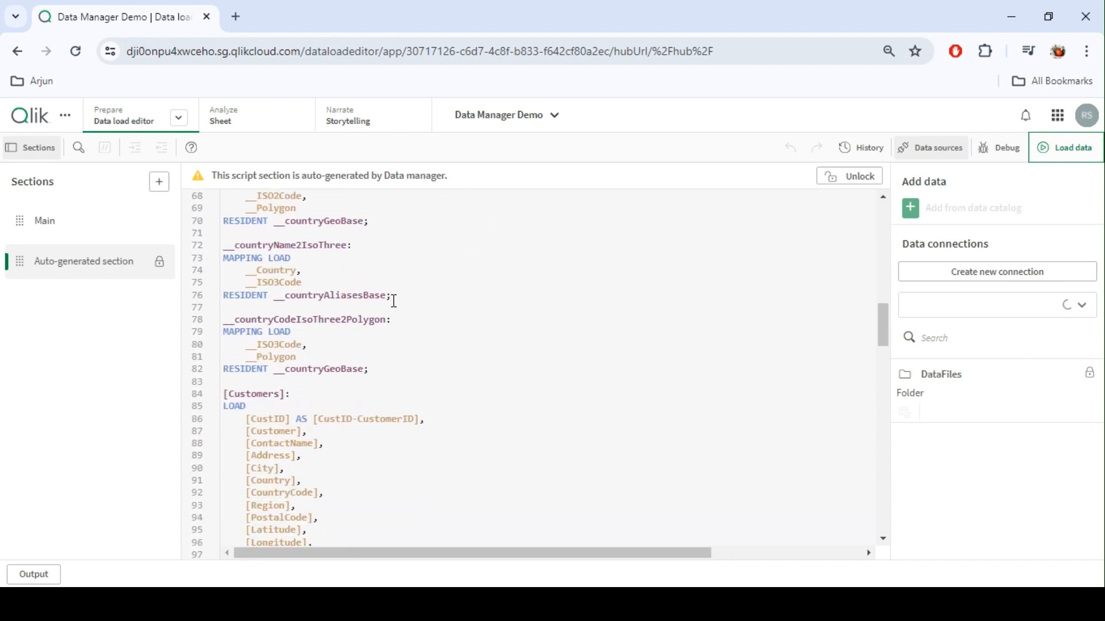
Examine the Customers load statement, including the CustID-CustomerID key and the geo mapping lines, and the table loads that follow it
{"action": "double_click", "coordinate": [336, 280]}
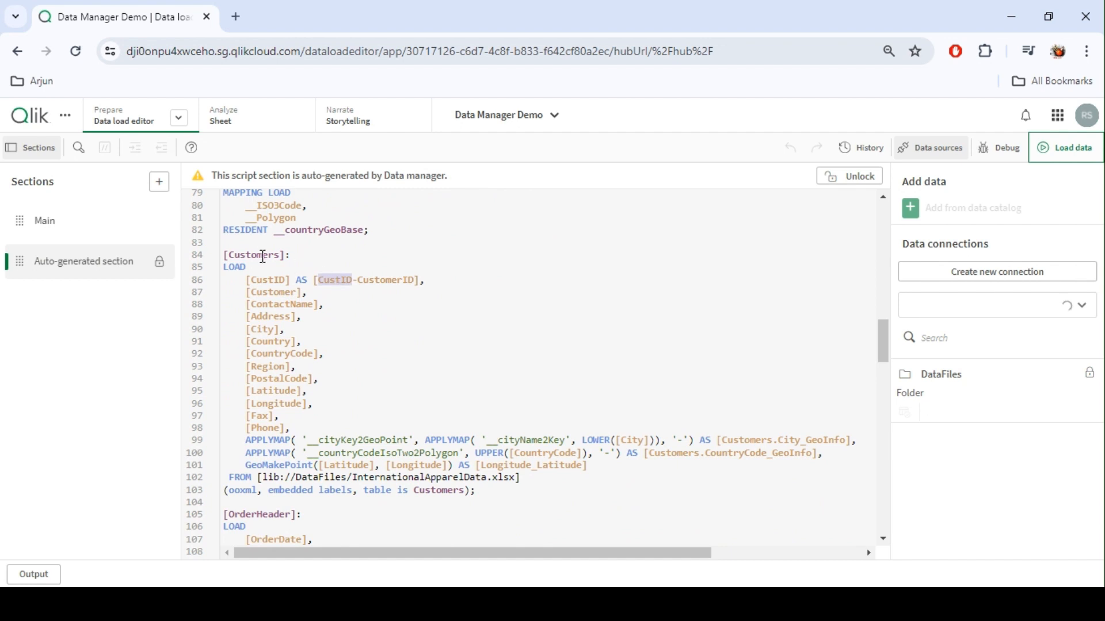
{"action": "double_click", "coordinate": [379, 280]}
{"action": "scroll", "coordinate": [450, 301], "scroll_direction": "down", "scroll_amount": 4}
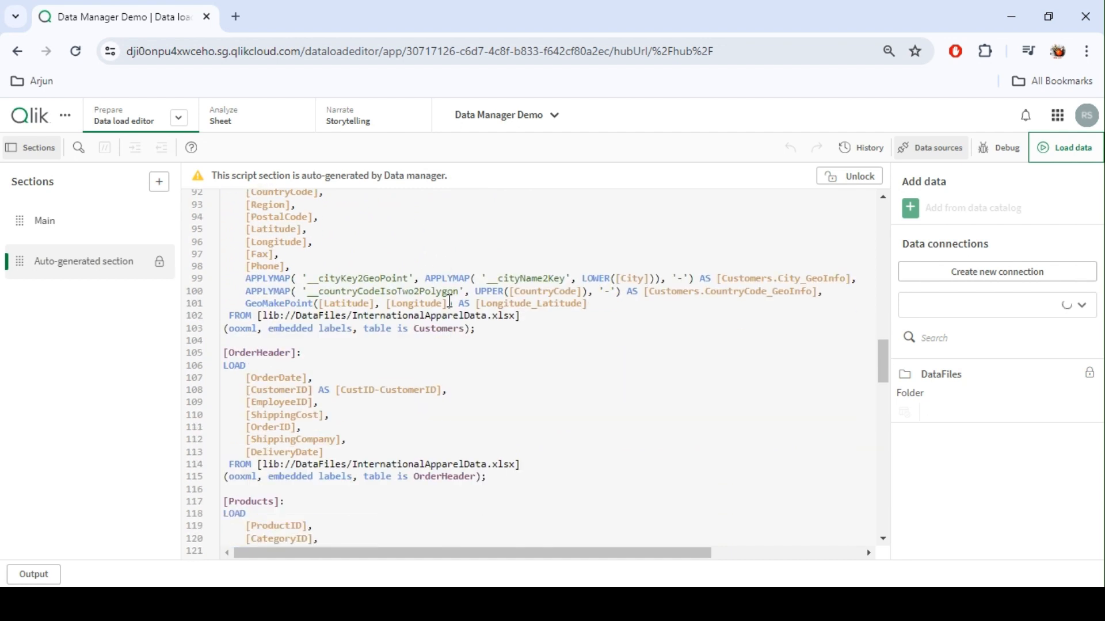
{"action": "double_click", "coordinate": [351, 282]}
{"action": "scroll", "coordinate": [381, 393], "scroll_direction": "down", "scroll_amount": 2}
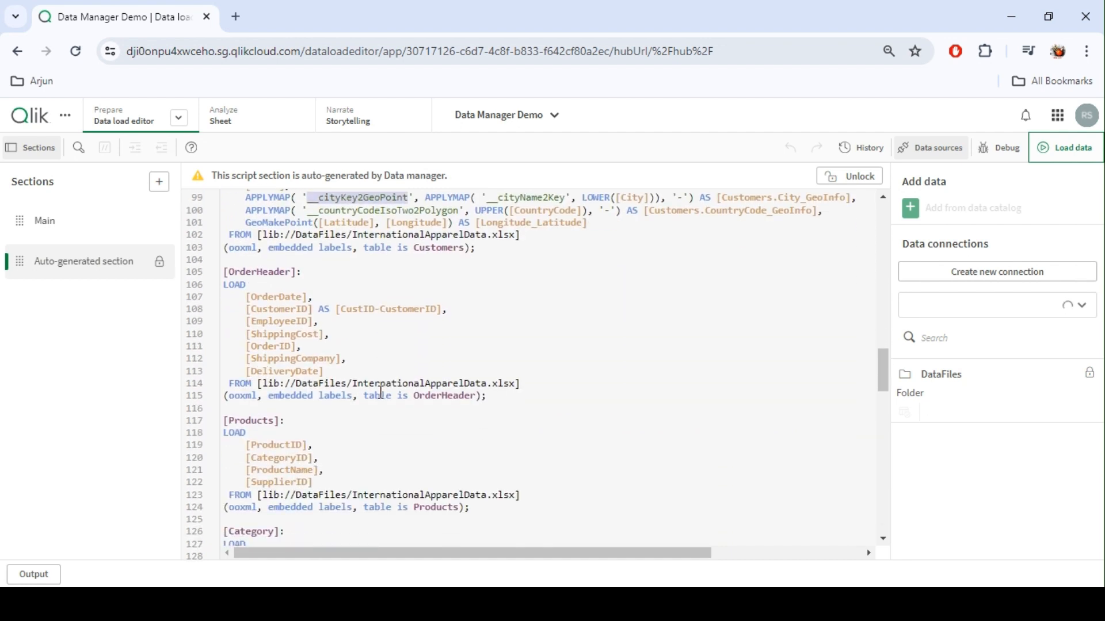
{"action": "scroll", "coordinate": [391, 326], "scroll_direction": "down", "scroll_amount": 15}
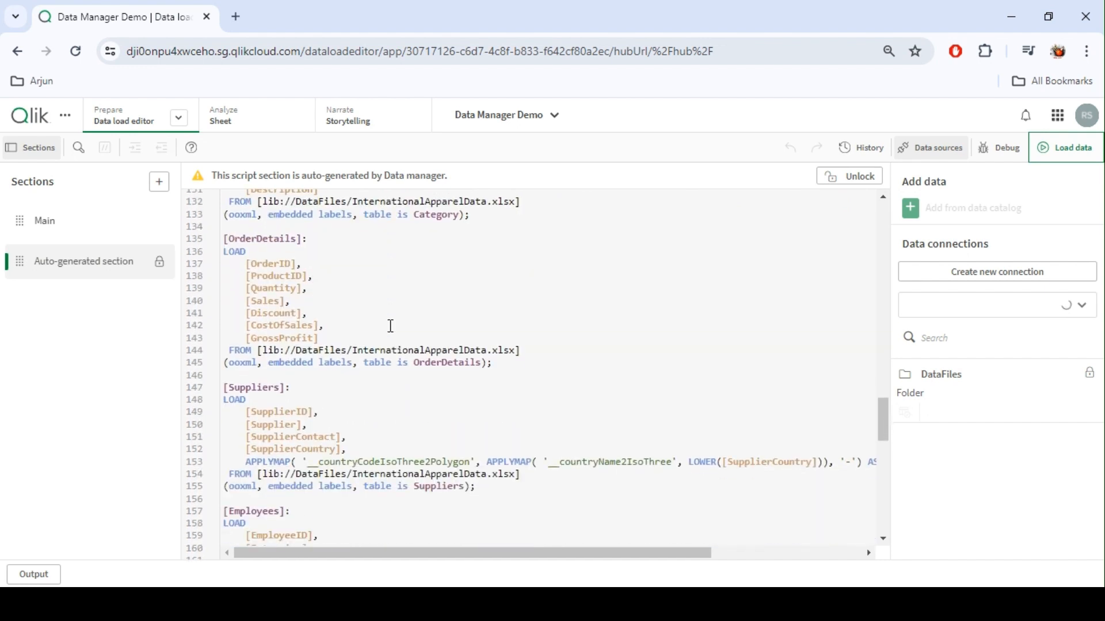
Find the Employees load statement and examine the LEFT JOIN ([Employees]) clause below it
{"action": "scroll", "coordinate": [385, 345], "scroll_direction": "down", "scroll_amount": 4}
{"action": "scroll", "coordinate": [332, 350], "scroll_direction": "up", "scroll_amount": 3}
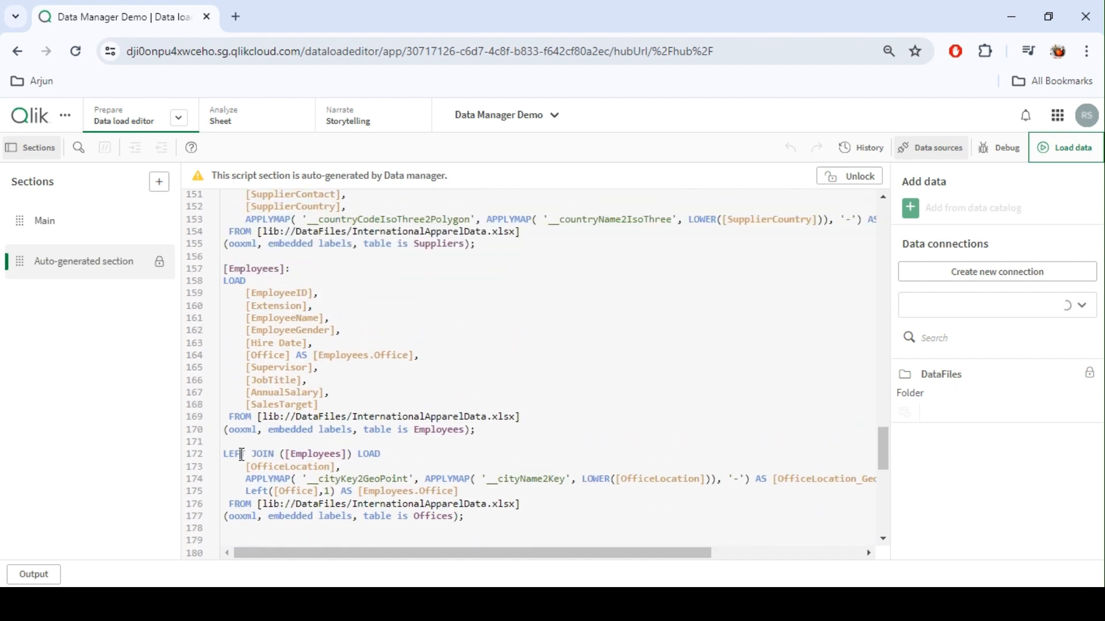
{"action": "left_click_drag", "start_coordinate": [225, 458], "coordinate": [352, 450]}
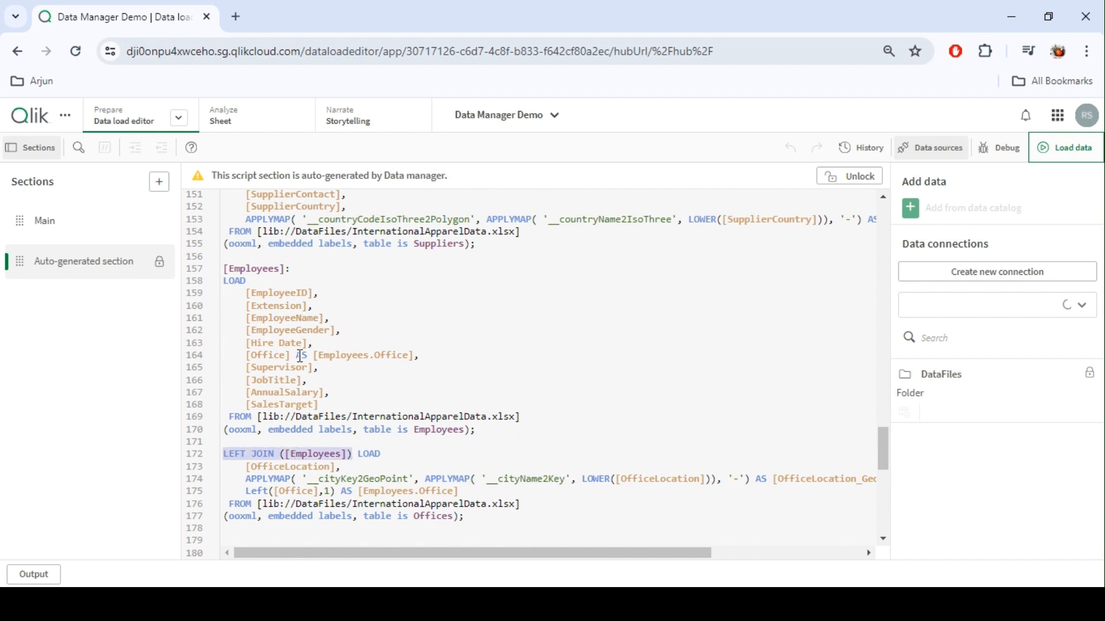
{"action": "left_click", "coordinate": [388, 461]}
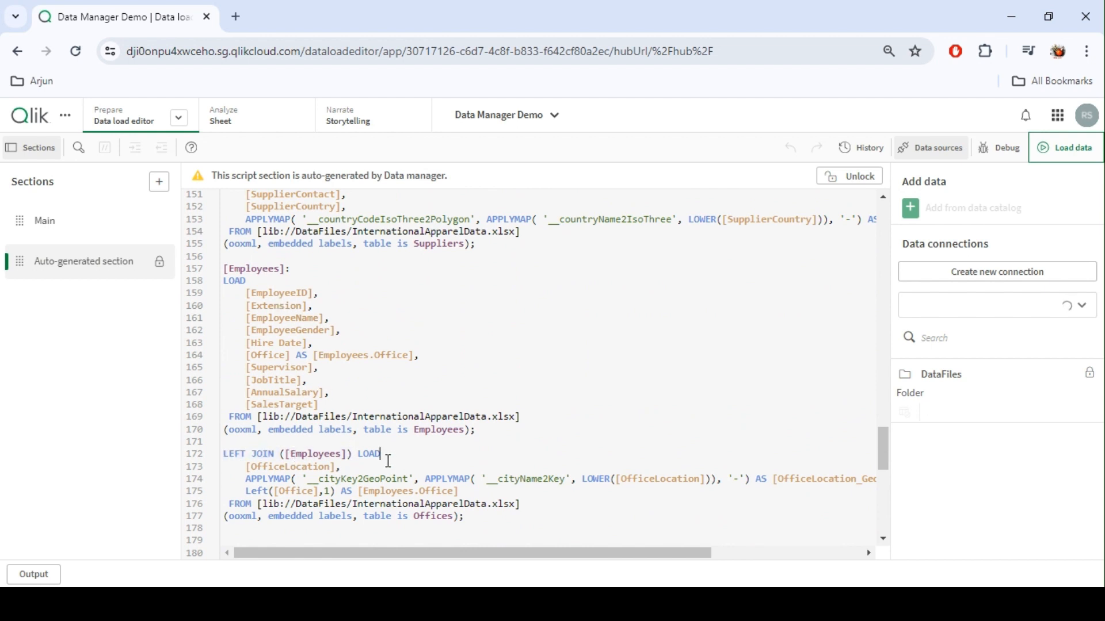
{"action": "scroll", "coordinate": [293, 337], "scroll_direction": "down", "scroll_amount": 3}
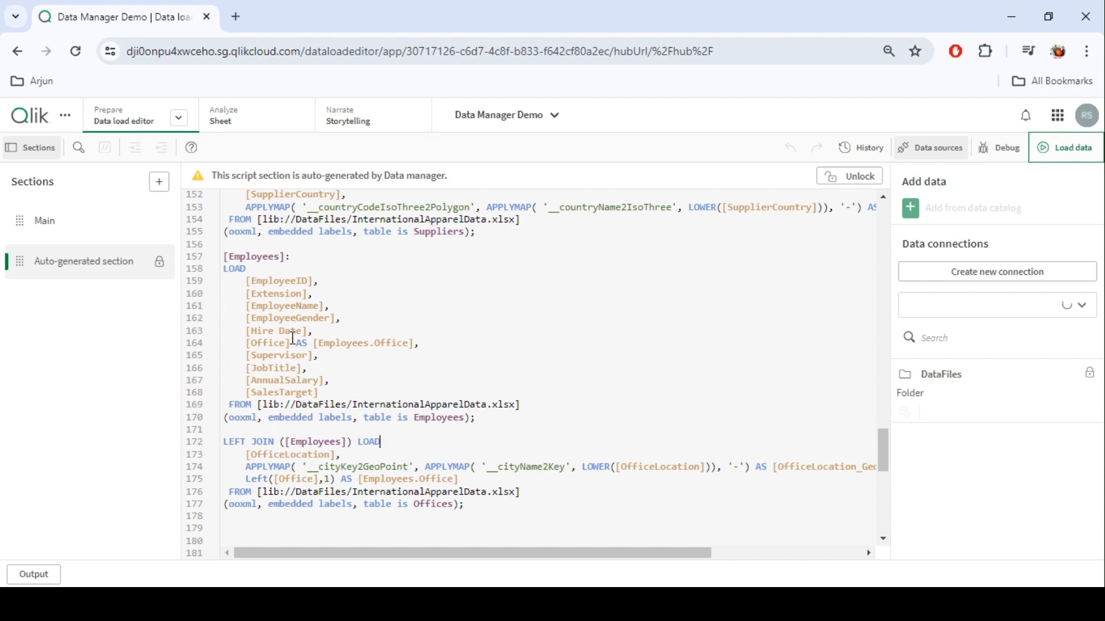
Check how the join uses the Offices table, the Employees.Office key and the OfficeLocation field
{"action": "double_click", "coordinate": [433, 410]}
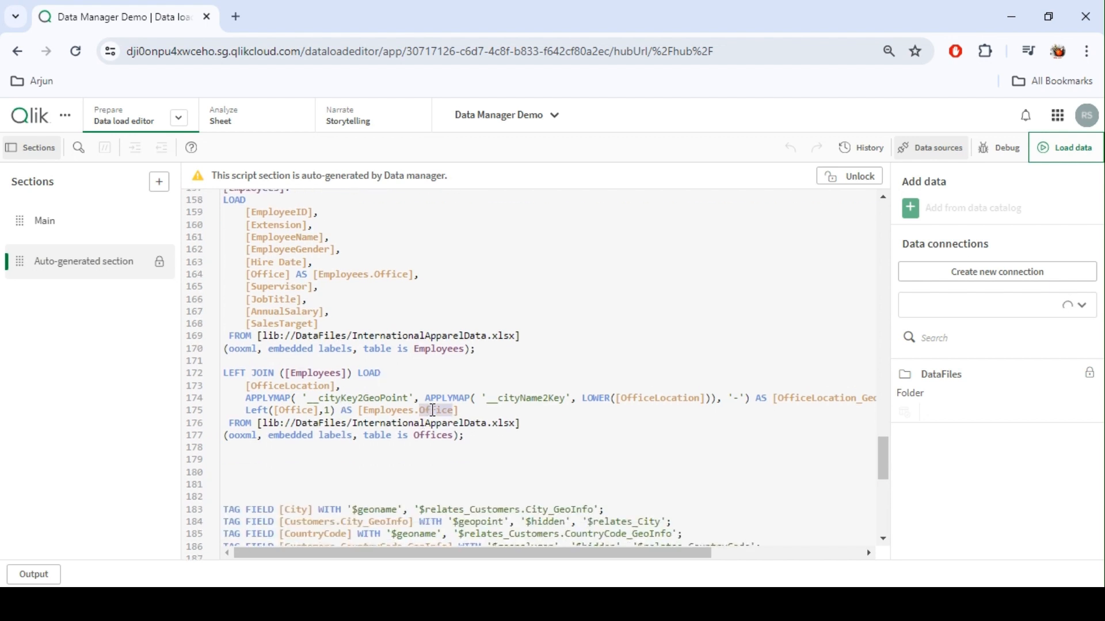
{"action": "double_click", "coordinate": [435, 440]}
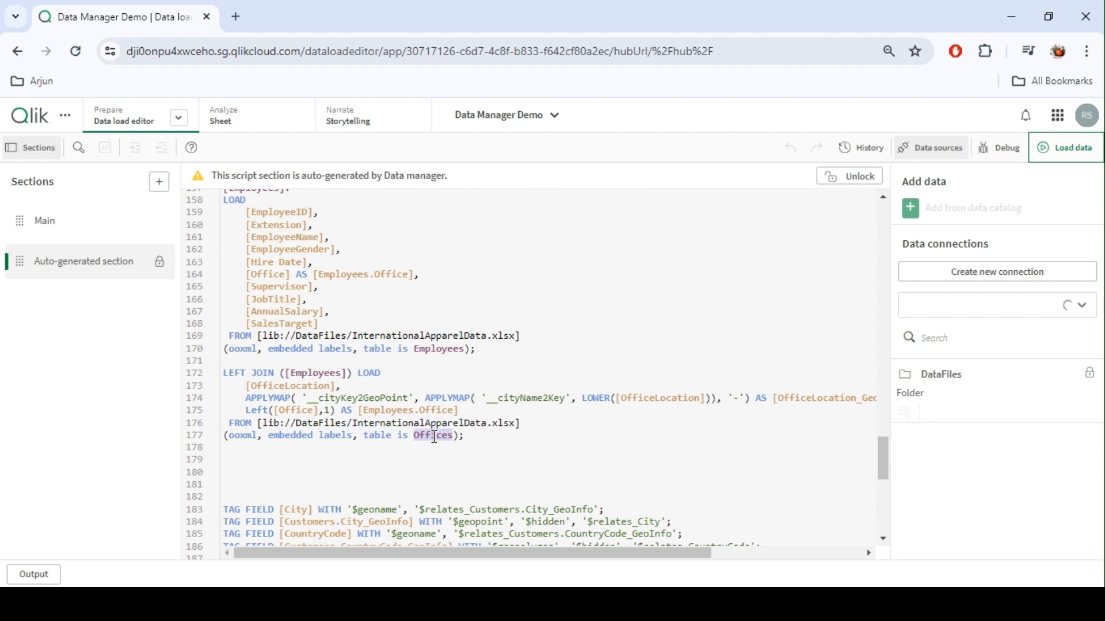
{"action": "scroll", "coordinate": [355, 383], "scroll_direction": "up", "scroll_amount": 3}
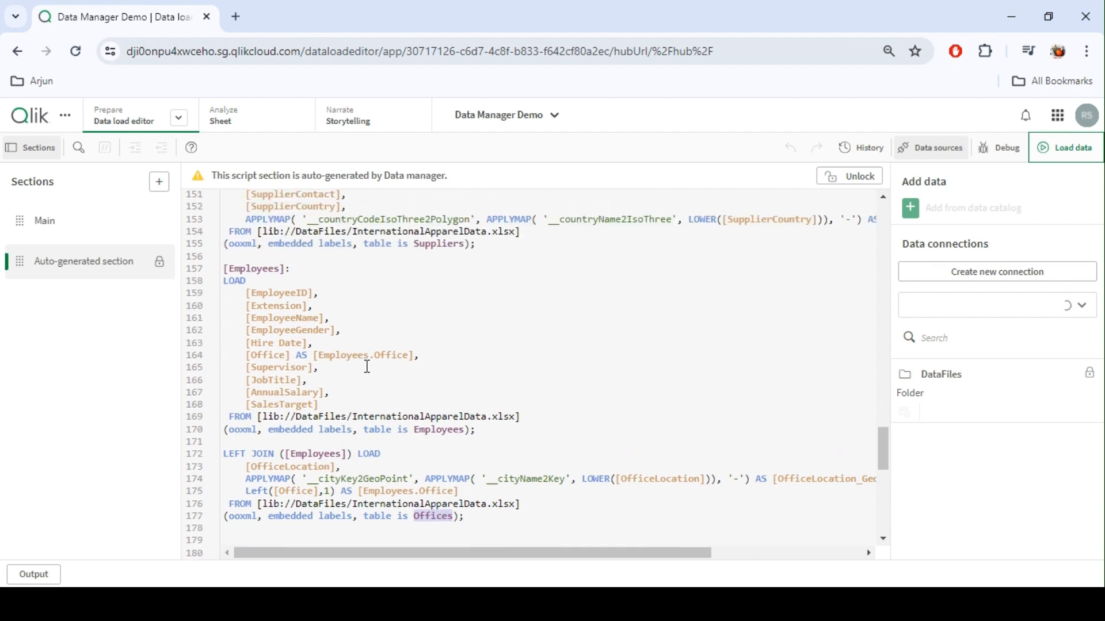
{"action": "left_click", "coordinate": [373, 355]}
{"action": "scroll", "coordinate": [435, 403], "scroll_direction": "down", "scroll_amount": 3}
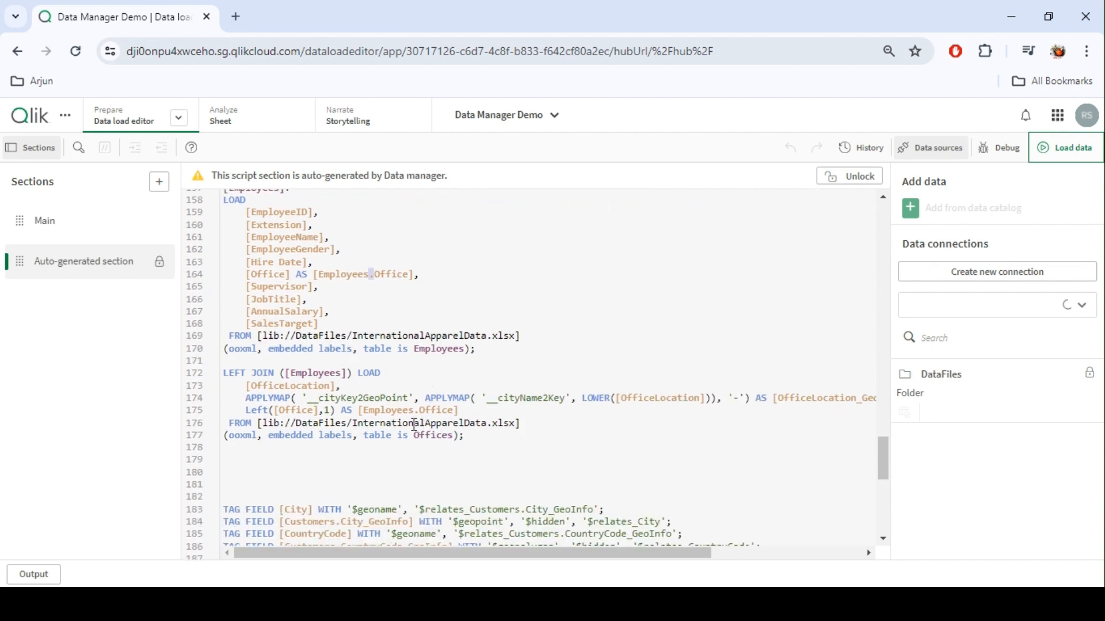
{"action": "double_click", "coordinate": [296, 388]}
Review the TAG FIELD statements and the autoCalendar field definitions, and return to the start of the script
{"action": "scroll", "coordinate": [361, 345], "scroll_direction": "down", "scroll_amount": 5}
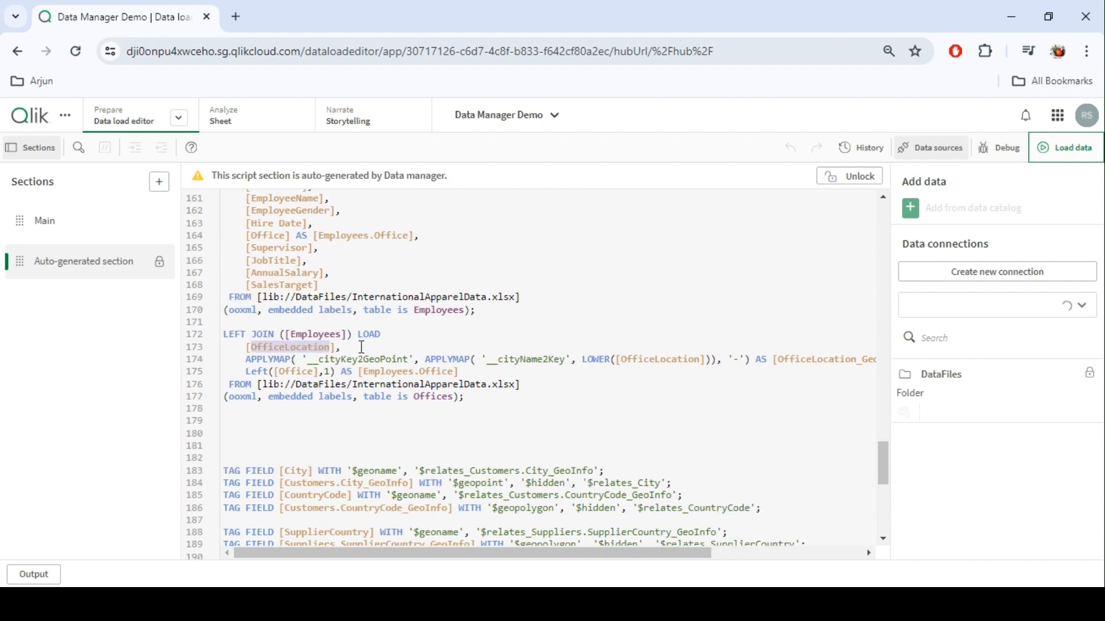
{"action": "scroll", "coordinate": [361, 345], "scroll_direction": "down", "scroll_amount": 5}
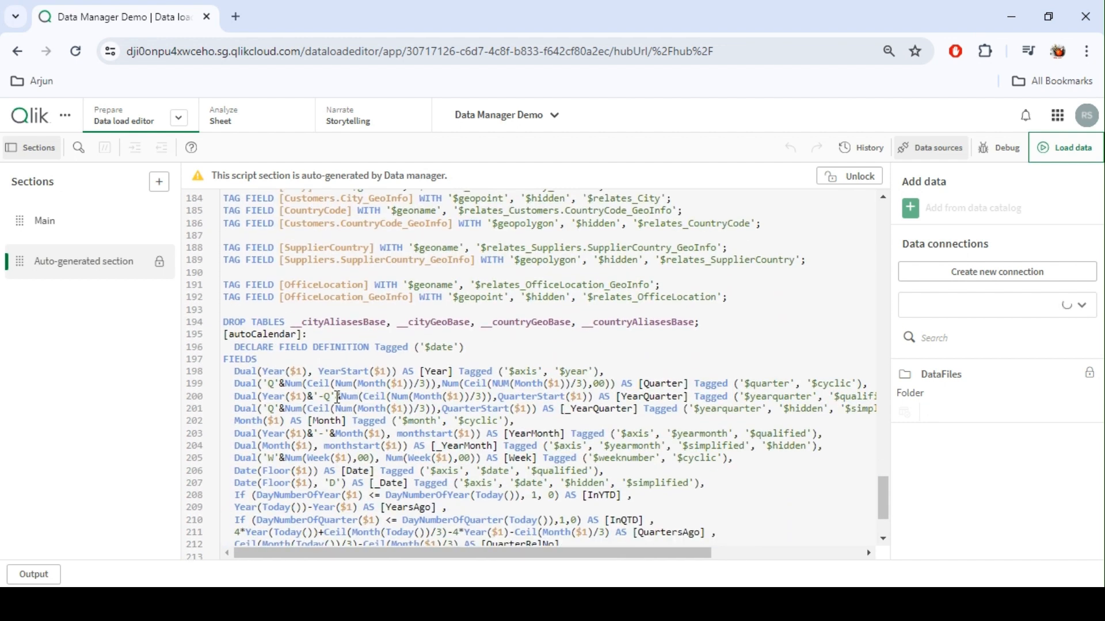
{"action": "double_click", "coordinate": [279, 335]}
{"action": "scroll", "coordinate": [461, 413], "scroll_direction": "down", "scroll_amount": 3}
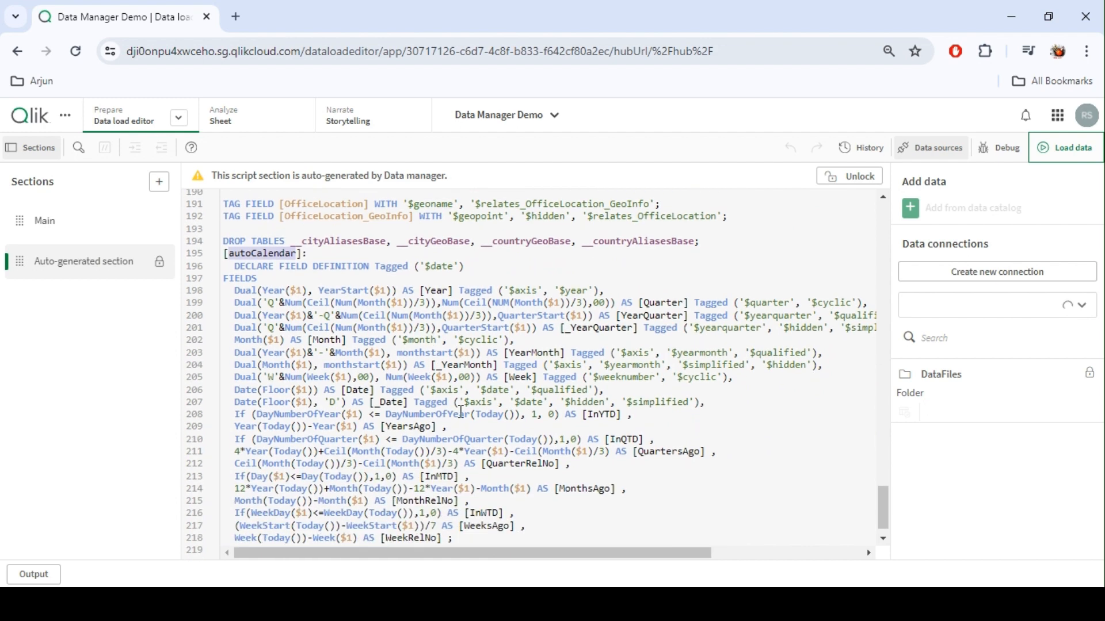
{"action": "scroll", "coordinate": [464, 416], "scroll_direction": "up", "scroll_amount": 20}
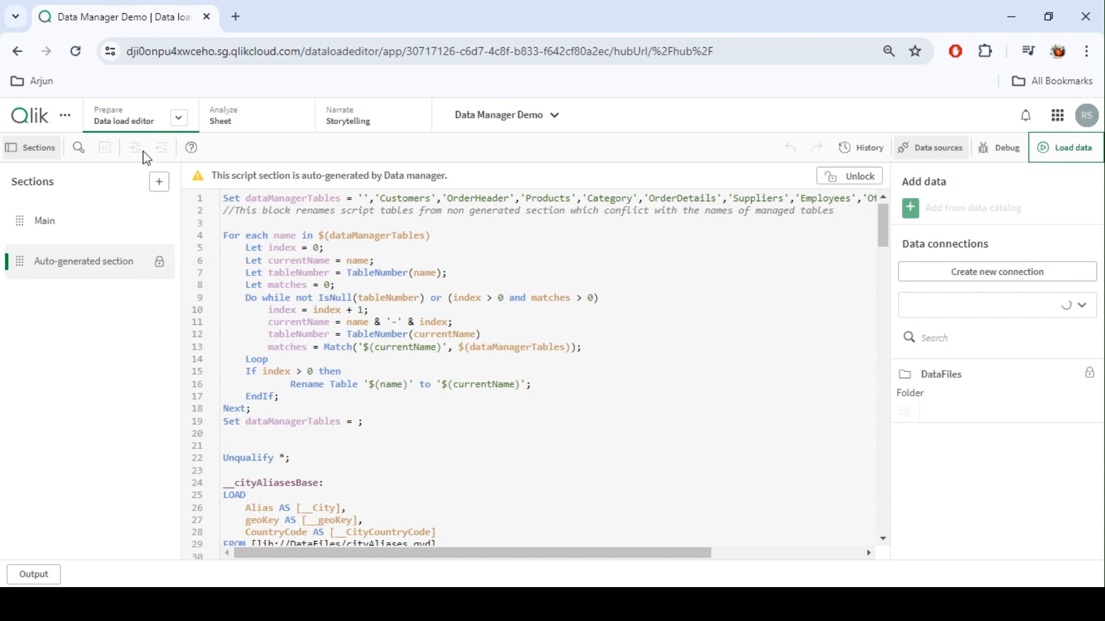
Go back to the data manager and open the data model viewer
{"action": "left_click", "coordinate": [179, 118]}
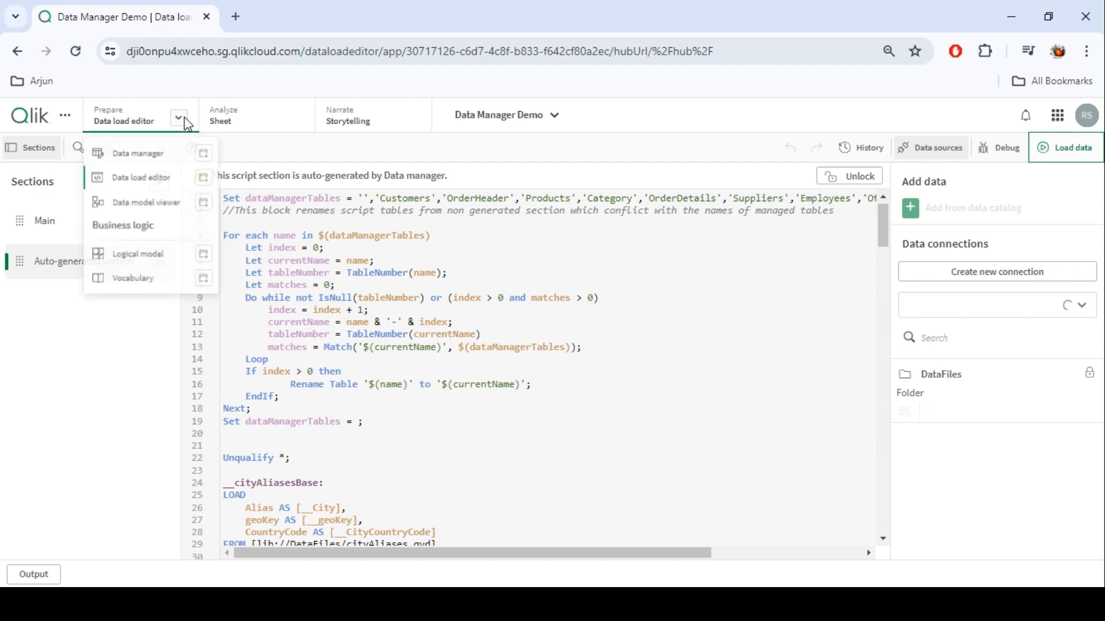
{"action": "left_click", "coordinate": [151, 156]}
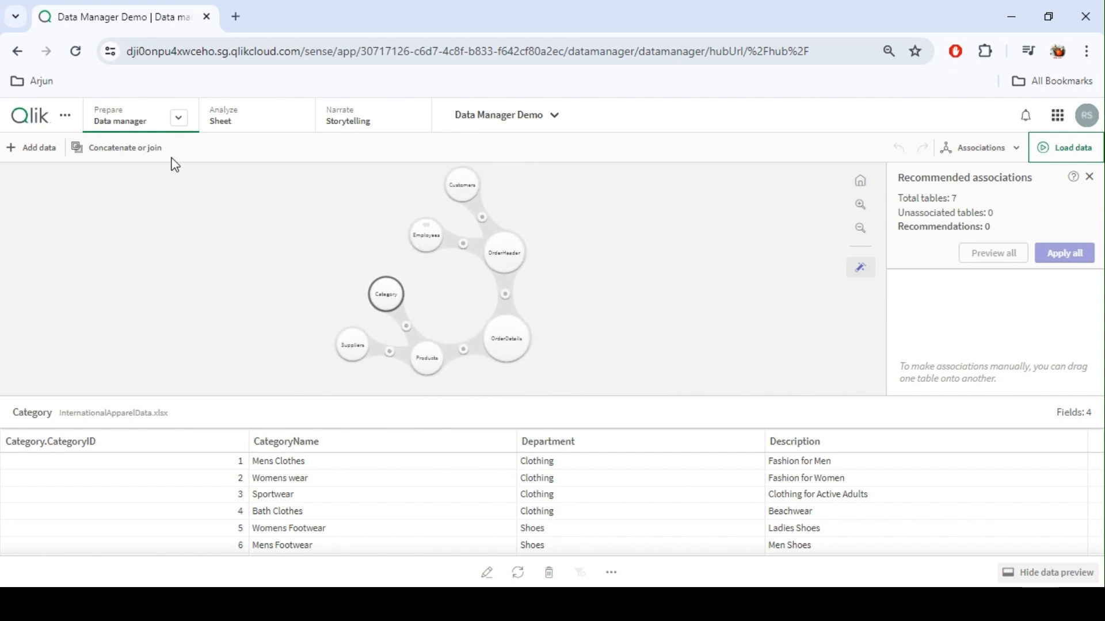
{"action": "left_click", "coordinate": [179, 118]}
{"action": "left_click", "coordinate": [139, 205]}
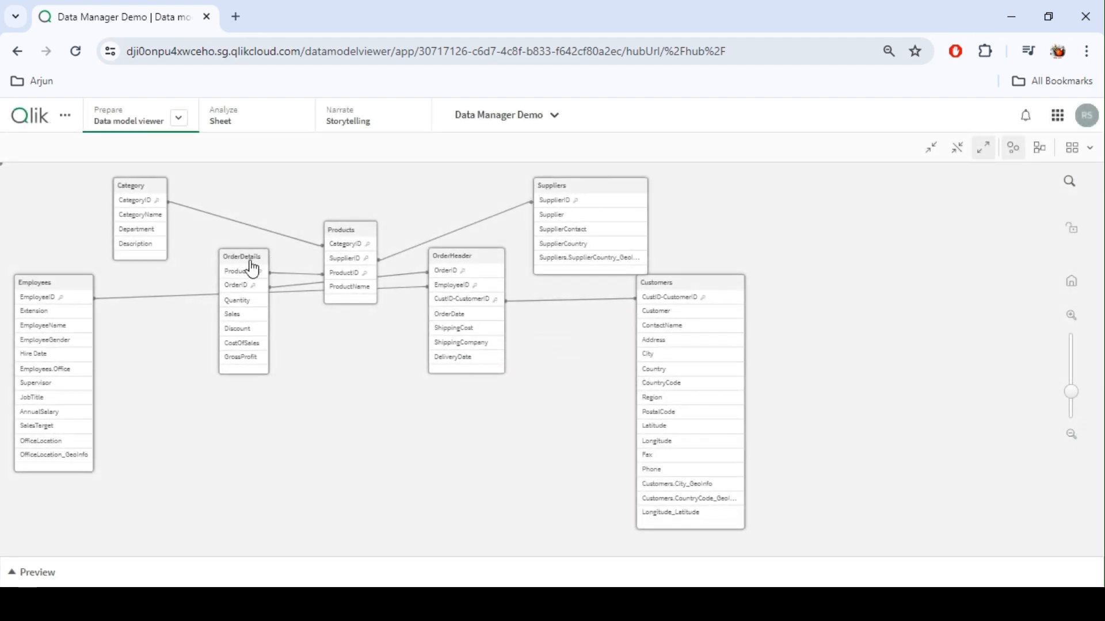
Spread out the model diagram by moving OrderHeader and Customers below Products, and OrderDetails and Suppliers to its right
{"action": "left_click_drag", "start_coordinate": [249, 266], "coordinate": [296, 338]}
{"action": "left_click_drag", "start_coordinate": [457, 269], "coordinate": [173, 412]}
{"action": "left_click_drag", "start_coordinate": [661, 283], "coordinate": [492, 378]}
{"action": "left_click_drag", "start_coordinate": [309, 337], "coordinate": [471, 297]}
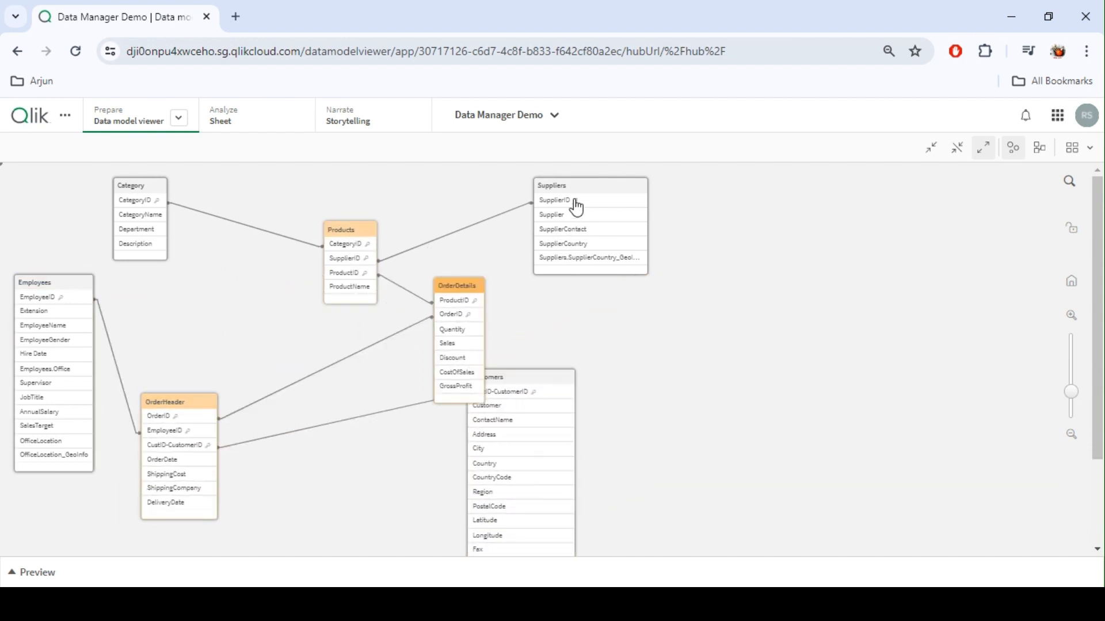
{"action": "left_click_drag", "start_coordinate": [579, 193], "coordinate": [712, 200]}
{"action": "left_click_drag", "start_coordinate": [463, 295], "coordinate": [554, 263]}
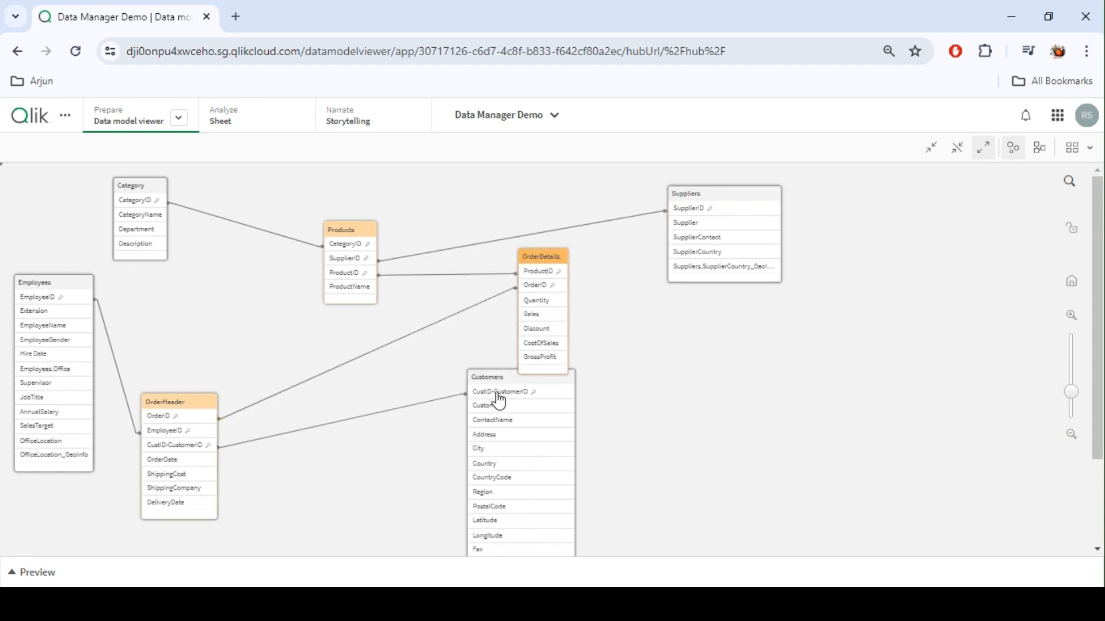
Reposition OrderHeader between Customers and OrderDetails, with Customers beside Employees, and shift Products slightly up and to the right
{"action": "left_click_drag", "start_coordinate": [193, 414], "coordinate": [259, 331]}
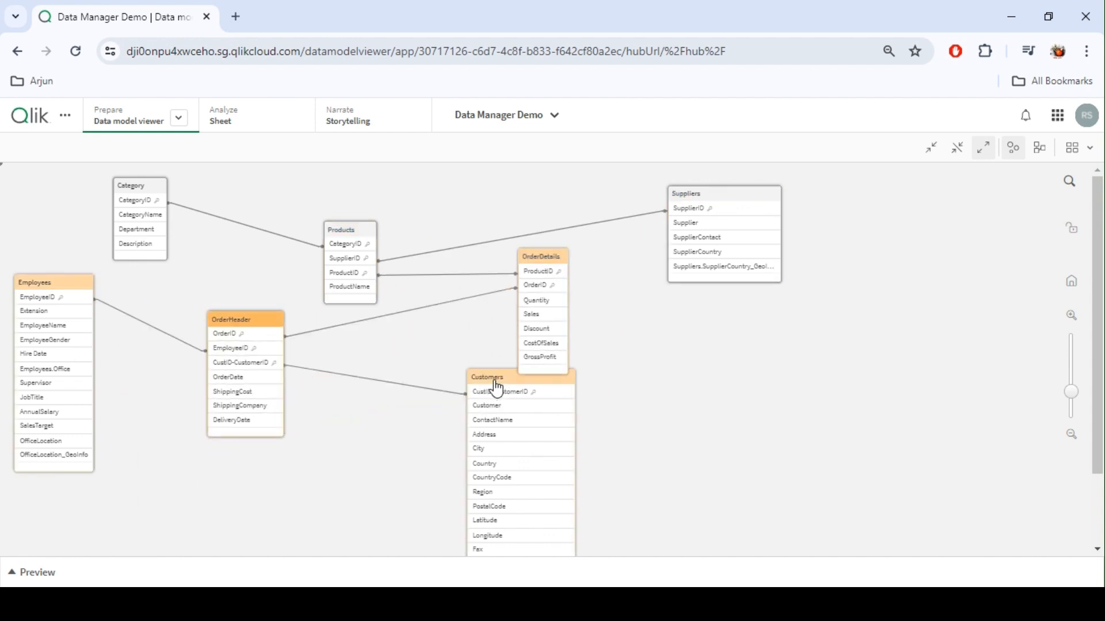
{"action": "left_click_drag", "start_coordinate": [495, 390], "coordinate": [156, 422]}
{"action": "left_click_drag", "start_coordinate": [277, 332], "coordinate": [375, 356]}
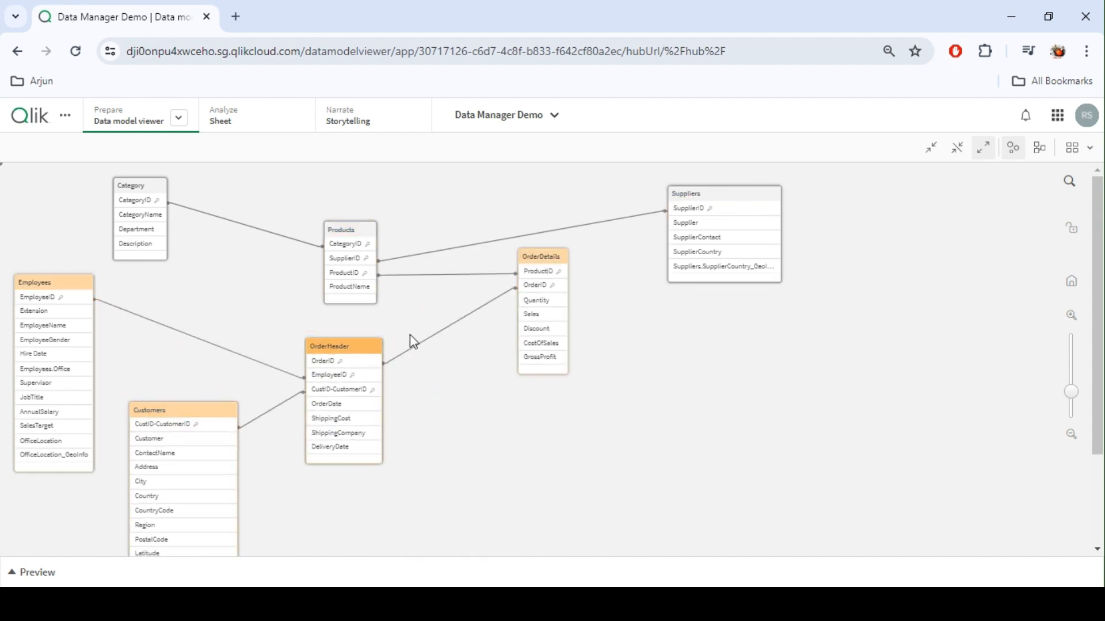
{"action": "left_click_drag", "start_coordinate": [357, 234], "coordinate": [383, 219]}
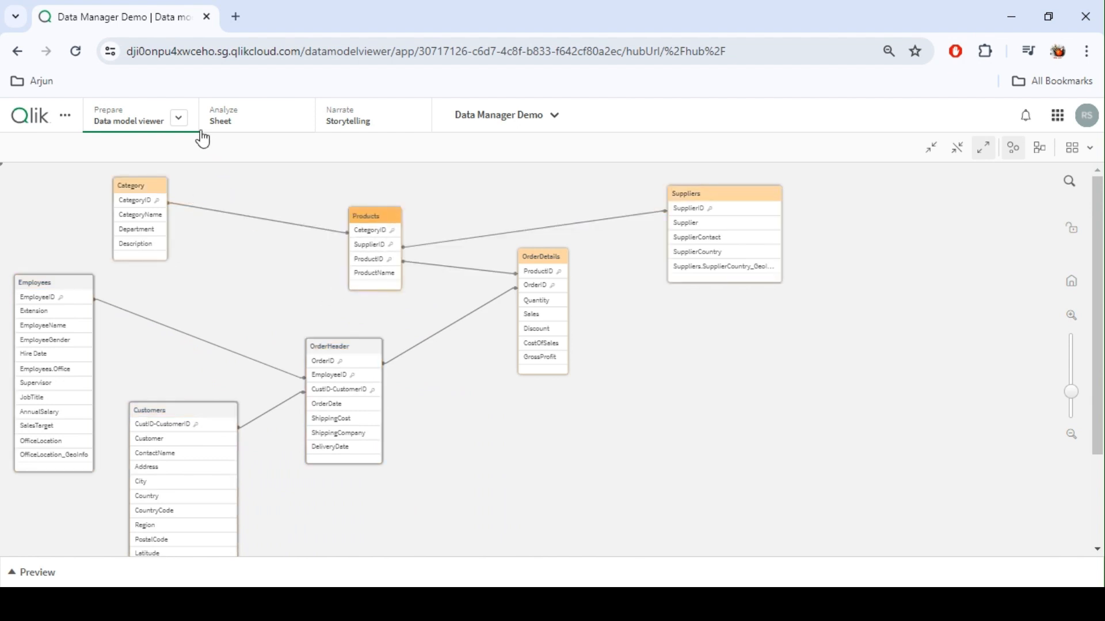
{"action": "left_click", "coordinate": [179, 118]}
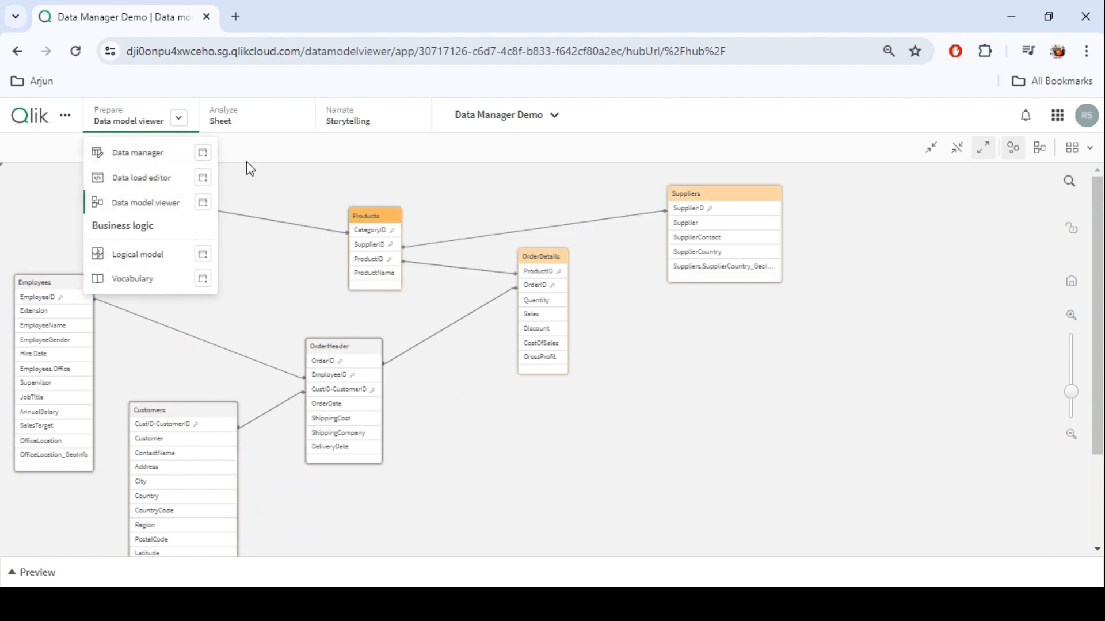
{"action": "left_click", "coordinate": [620, 268]}
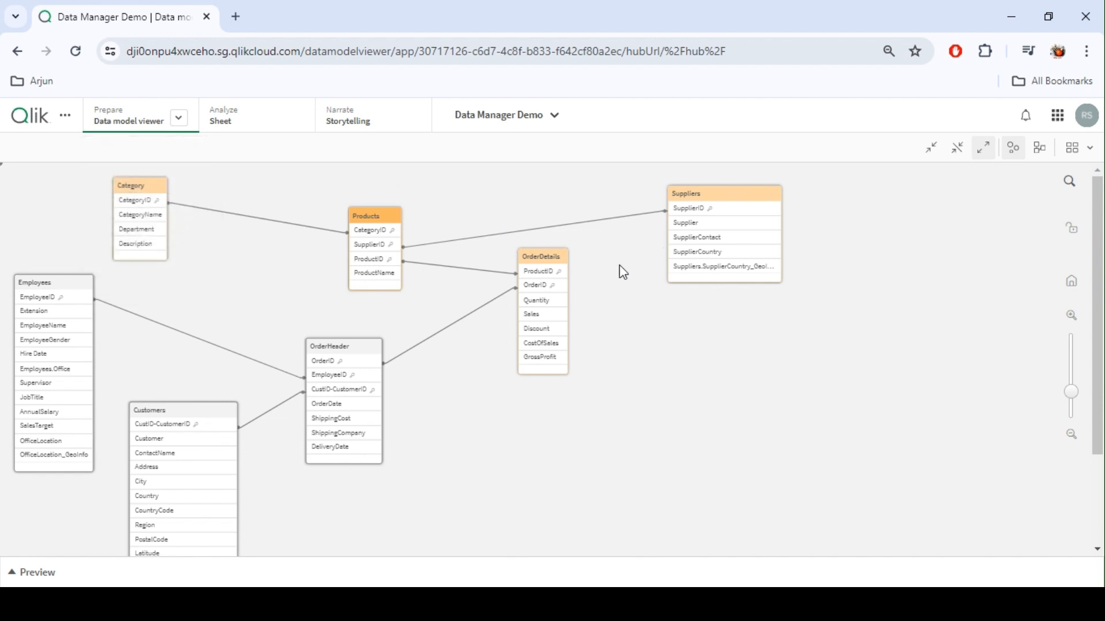